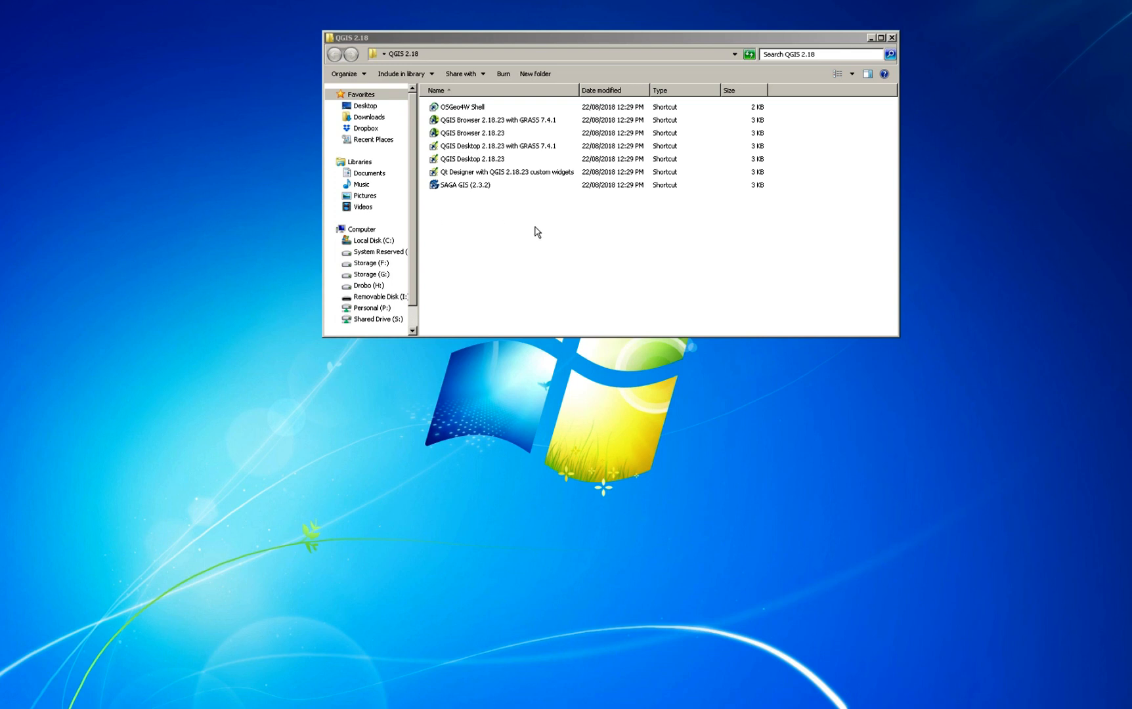
- Launch QGIS Desktop 2.18.23, close the shortcut folder window, and enlarge the QGIS window
left_click(481, 166)
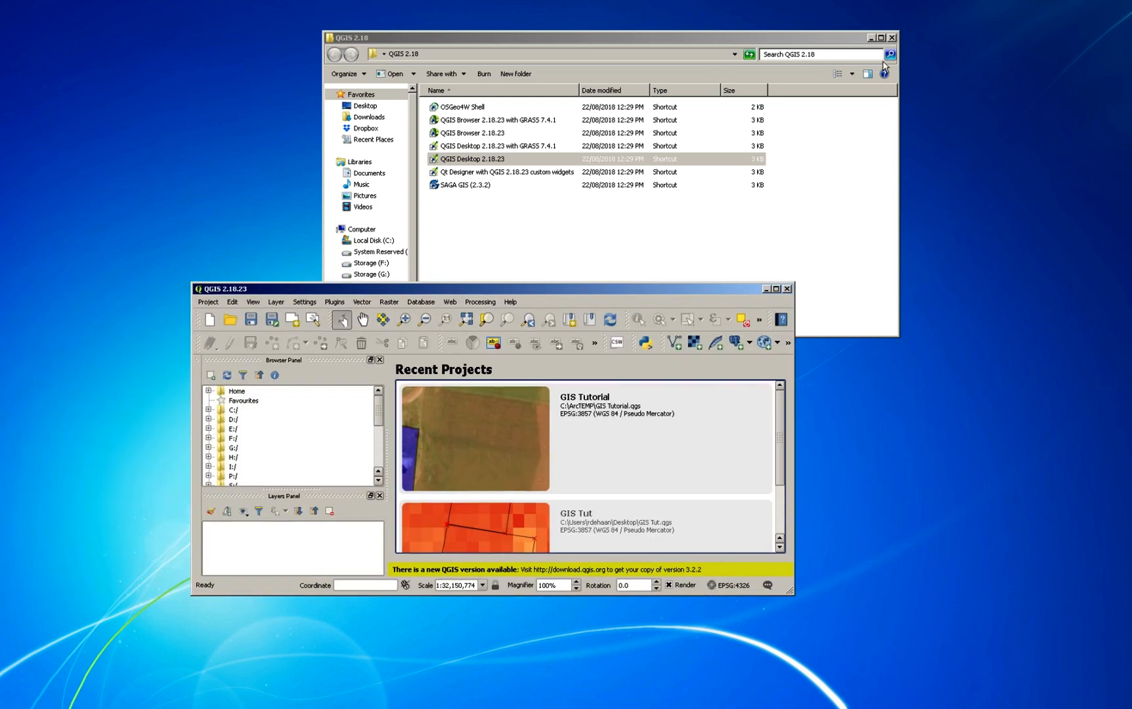
left_click(893, 38)
left_click_drag(672, 300, 583, 24)
left_click_drag(708, 328, 1083, 624)
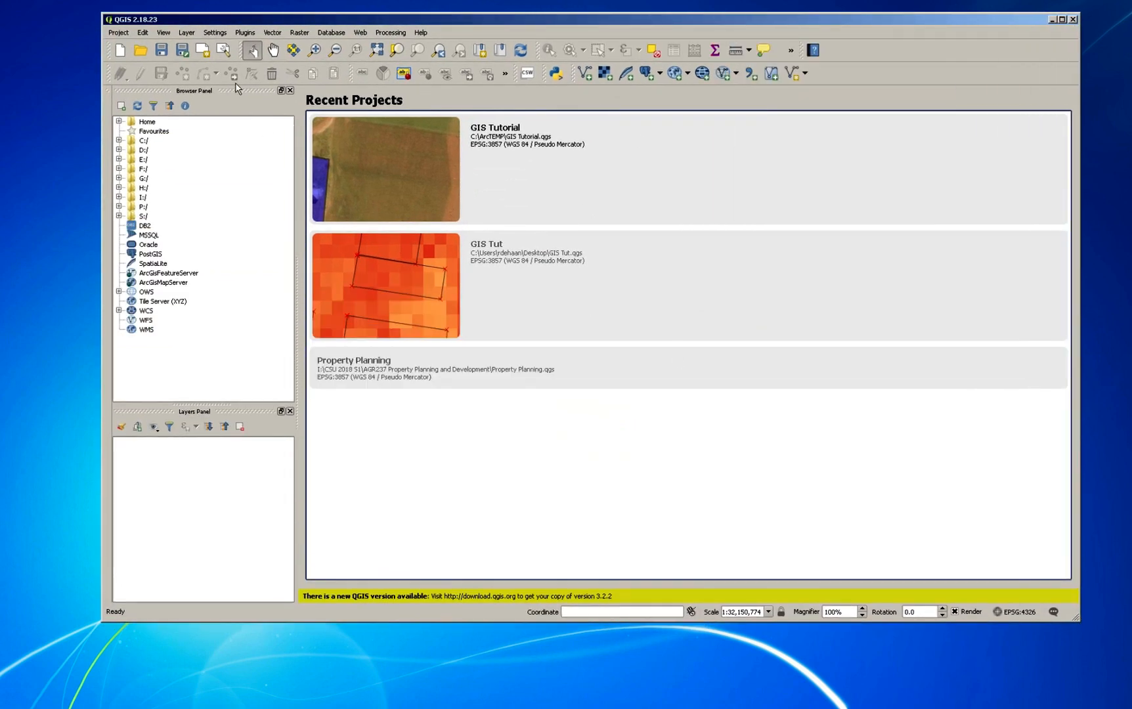
- Open the existing project GIS Tutorial from the ArcTEMP folder
left_click(119, 33)
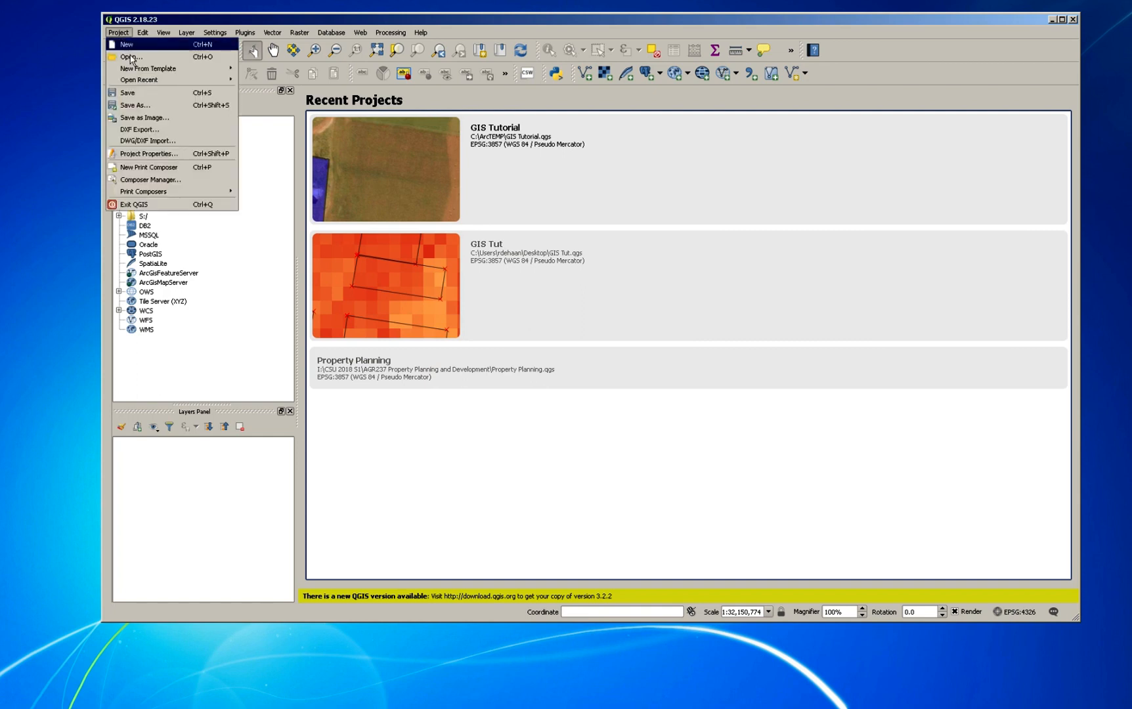
left_click(134, 57)
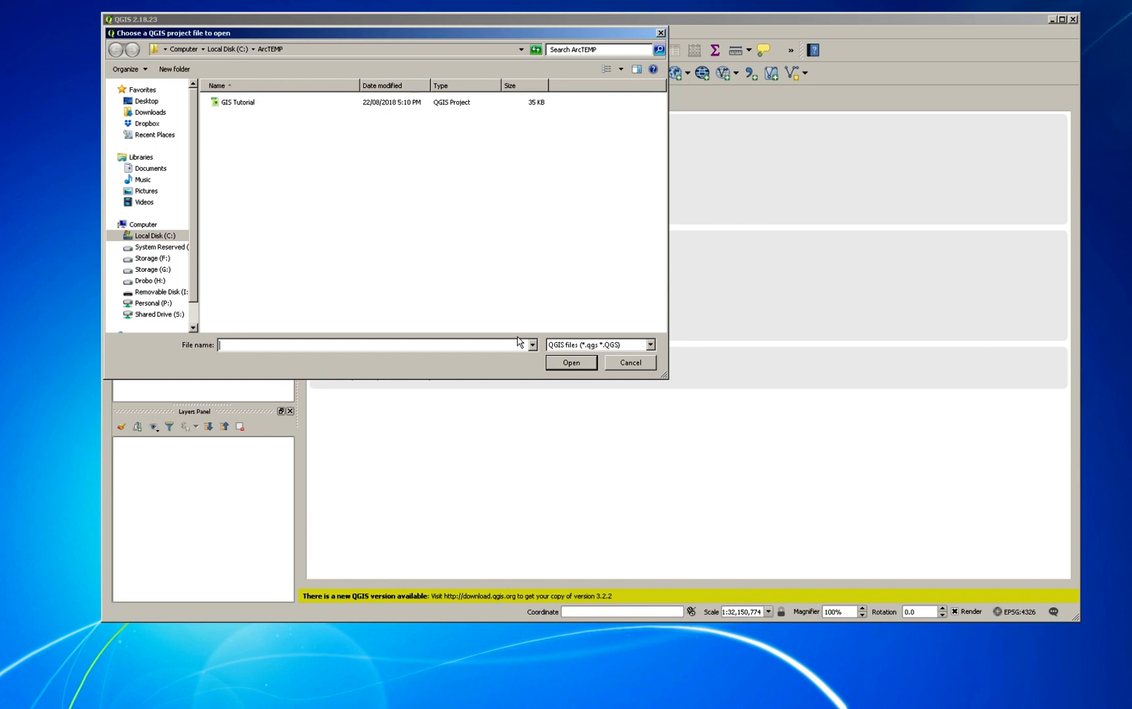
left_click(254, 106)
left_click(570, 363)
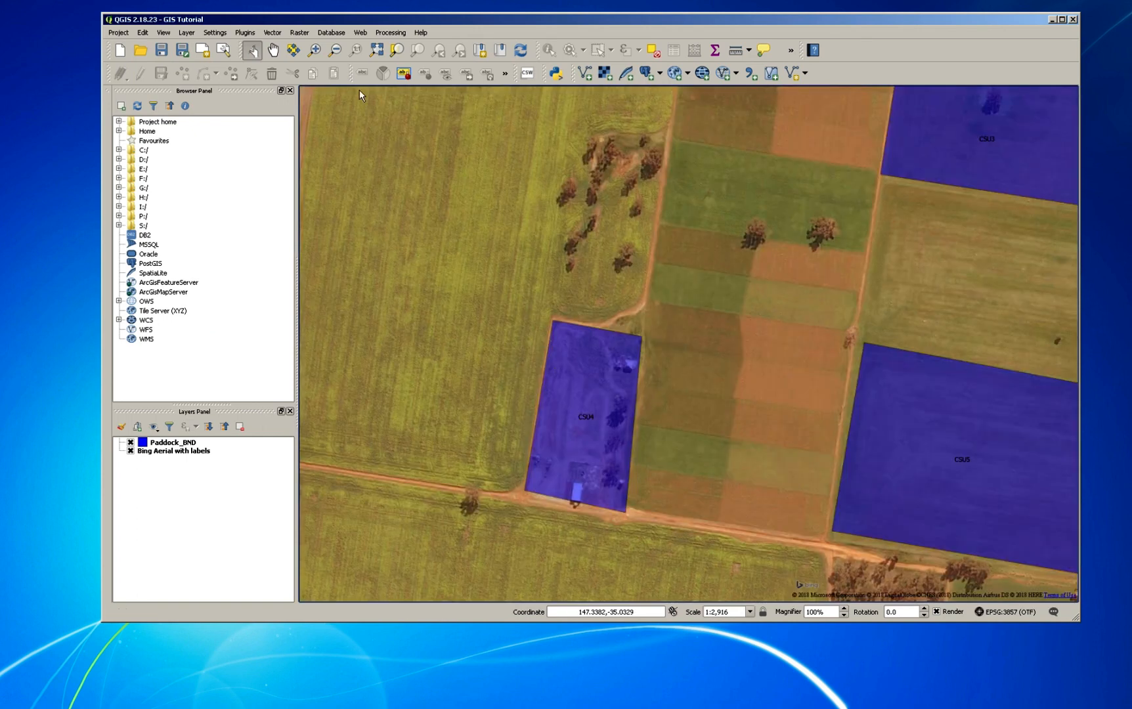
- Zoom out to show all the CSU paddocks, then set the map scale to 1:10000 and lock it
left_click(340, 58)
left_click(655, 273)
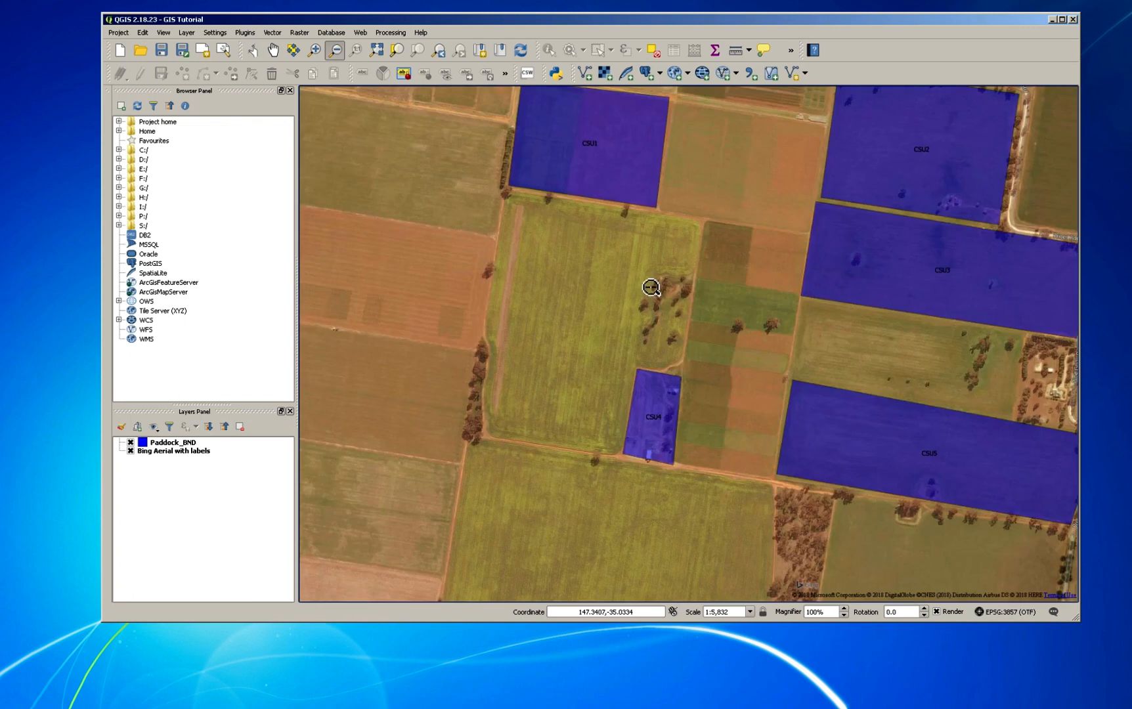
left_click(695, 302)
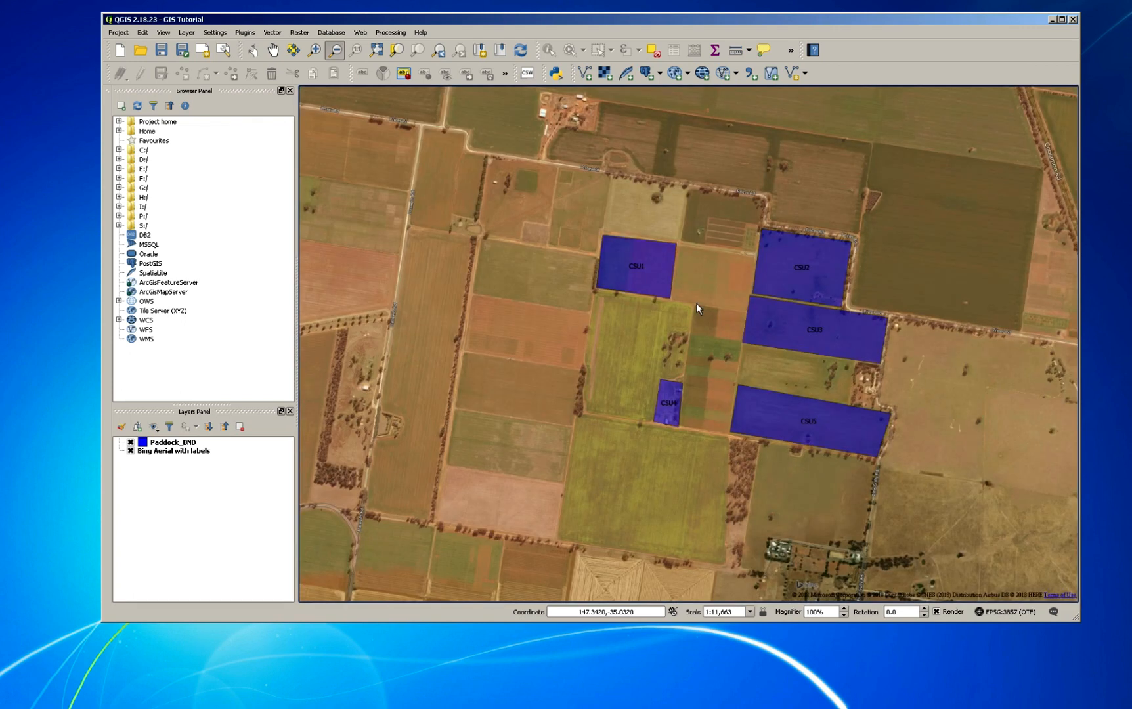
left_click(709, 612)
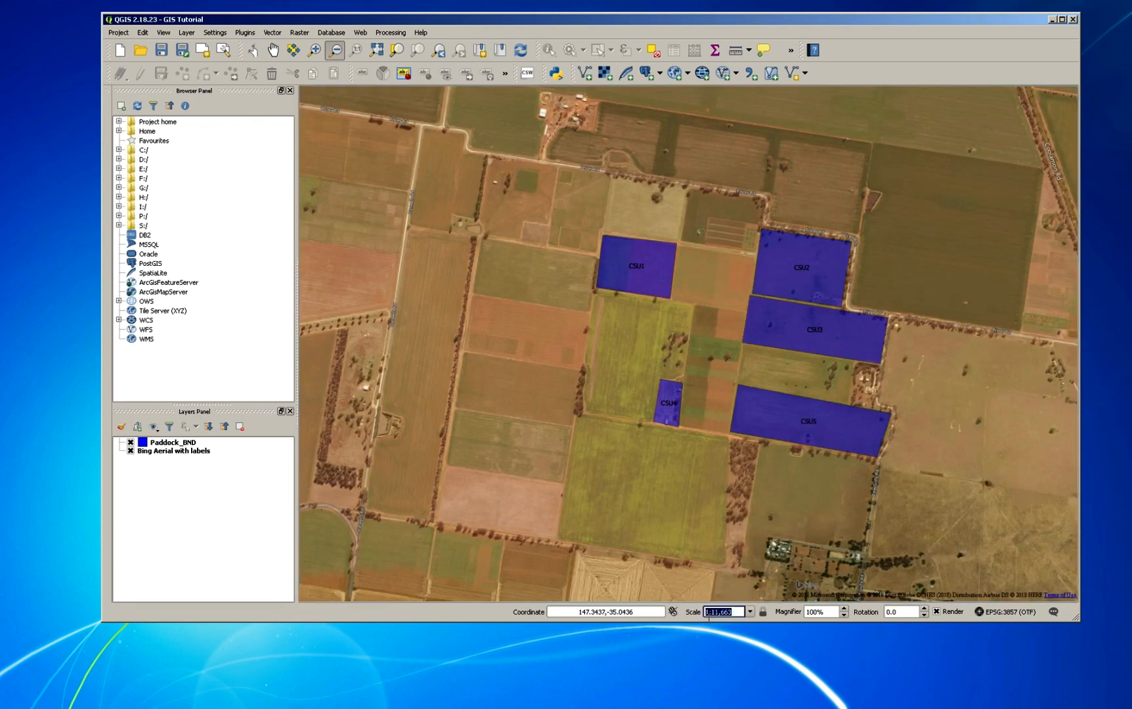
type("1:10000")
left_click(765, 615)
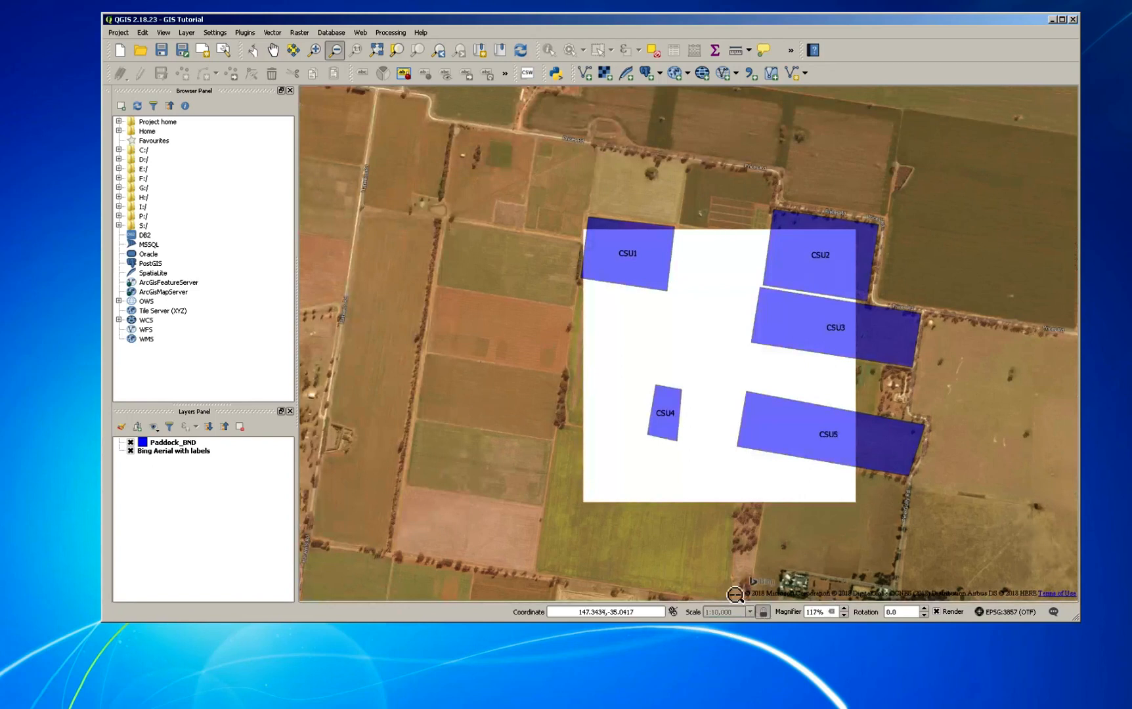
- Pan the map so all five CSU paddocks sit in the lower middle of the view
left_click(273, 49)
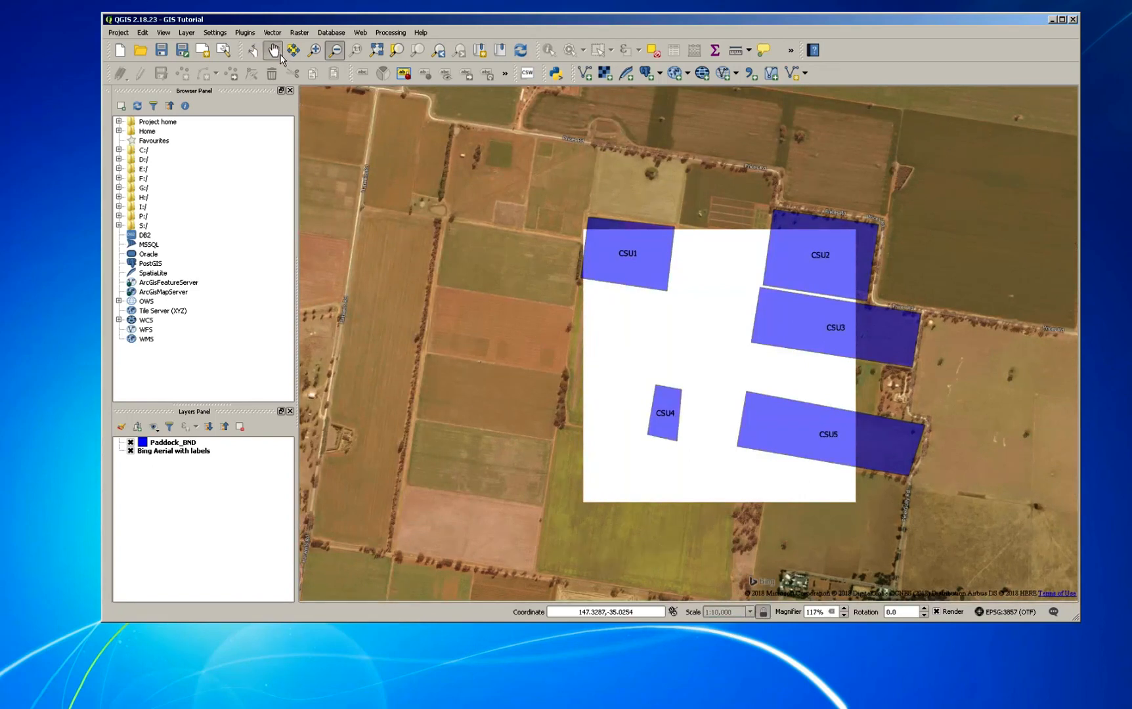
left_click_drag(510, 297, 441, 274)
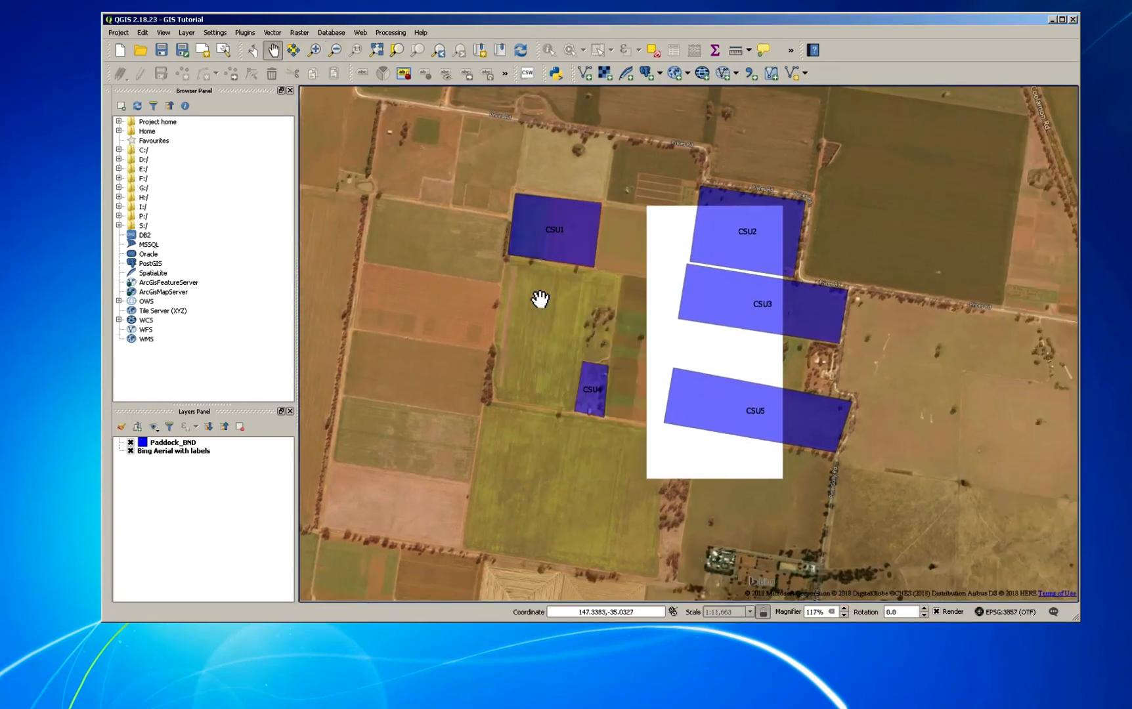
left_click_drag(566, 319, 625, 296)
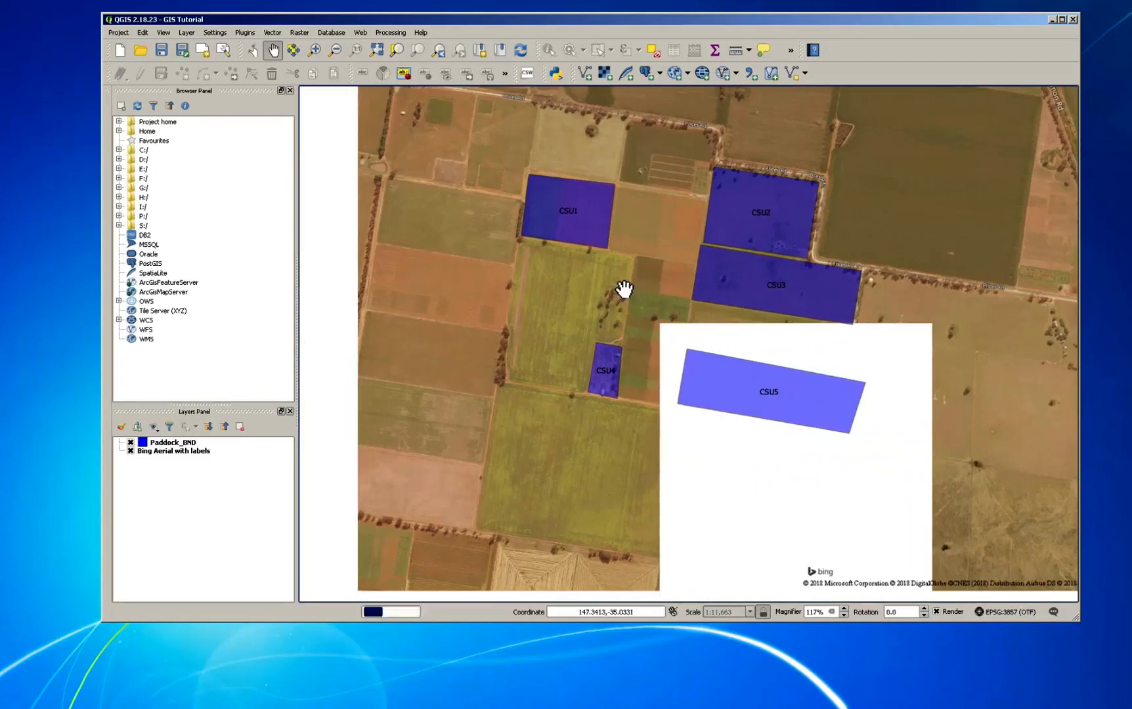
left_click_drag(611, 303, 604, 328)
left_click_drag(932, 321, 888, 323)
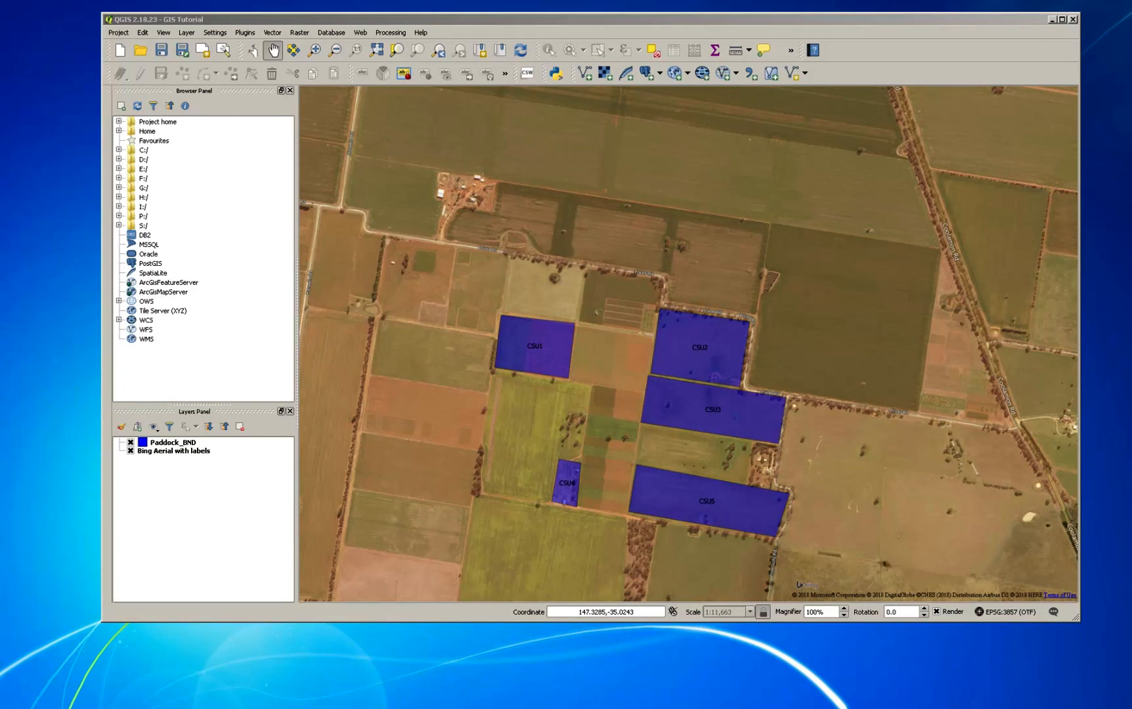
- Create a new print composer titled "AGS107 Tutorial: CSU Farm Mapb"
left_click(120, 33)
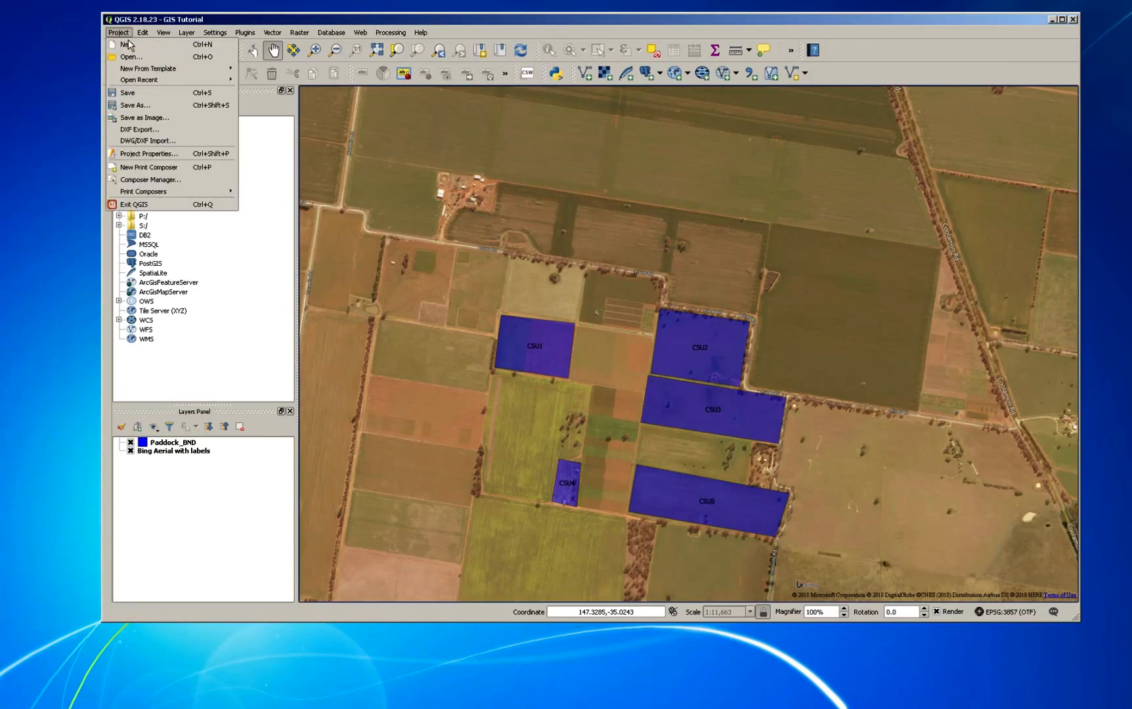
left_click(149, 168)
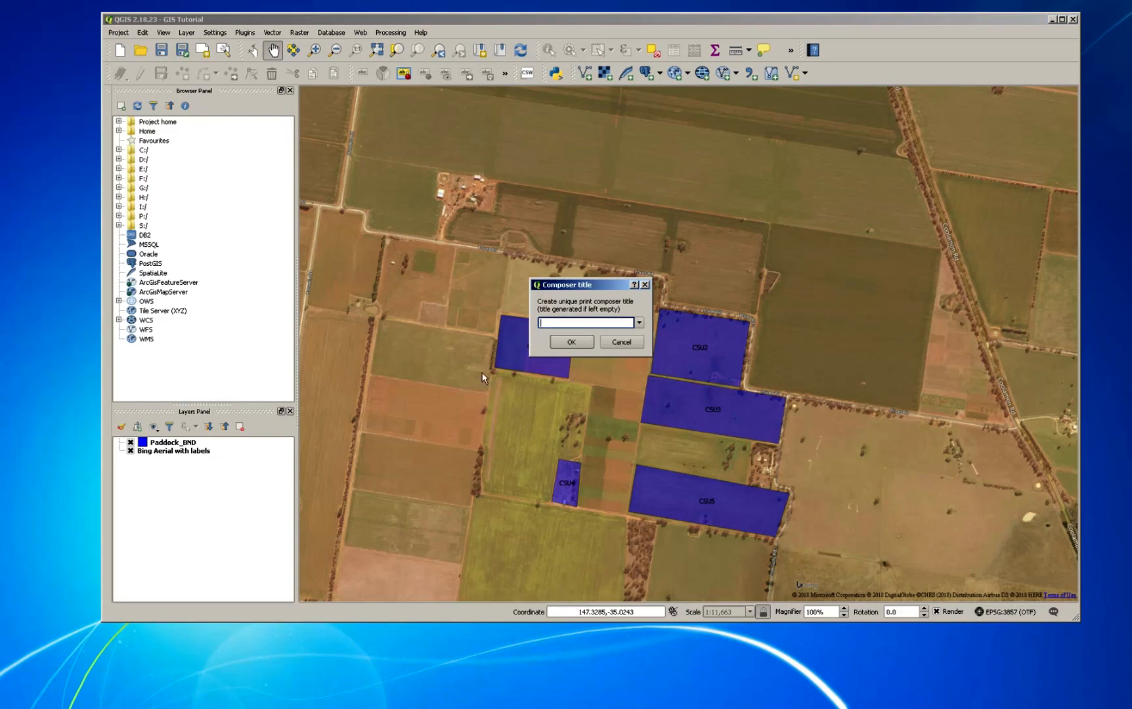
type("AGS107 Tutorial: CSU Farm Map")
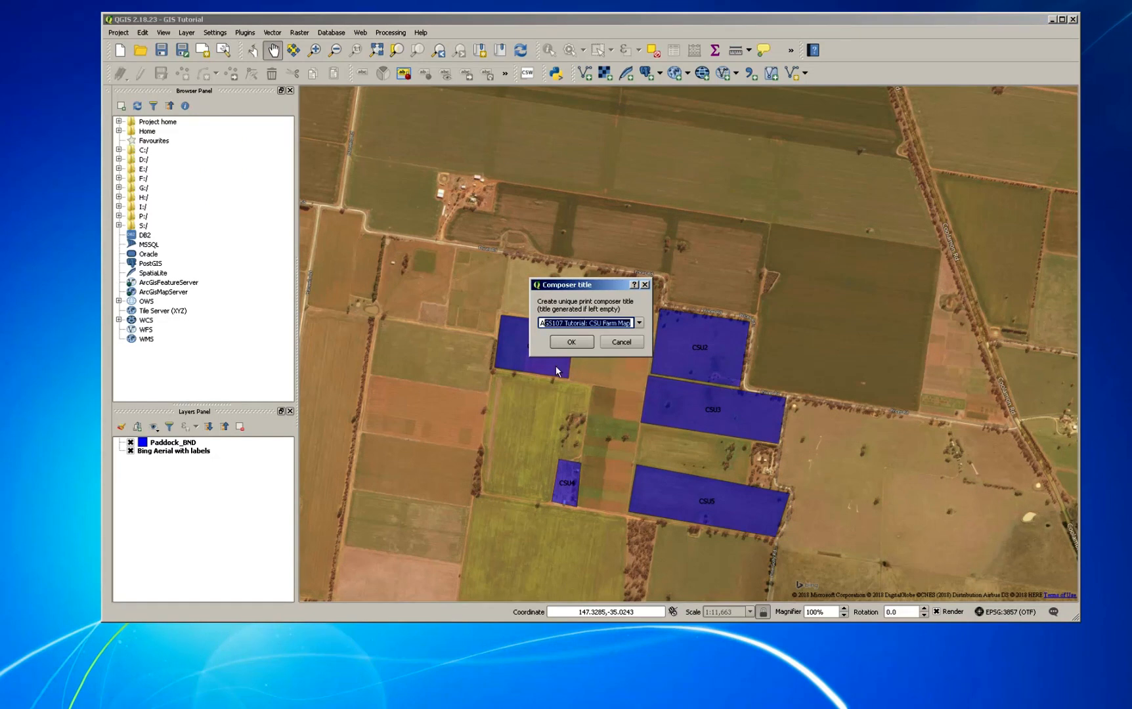
key("End")
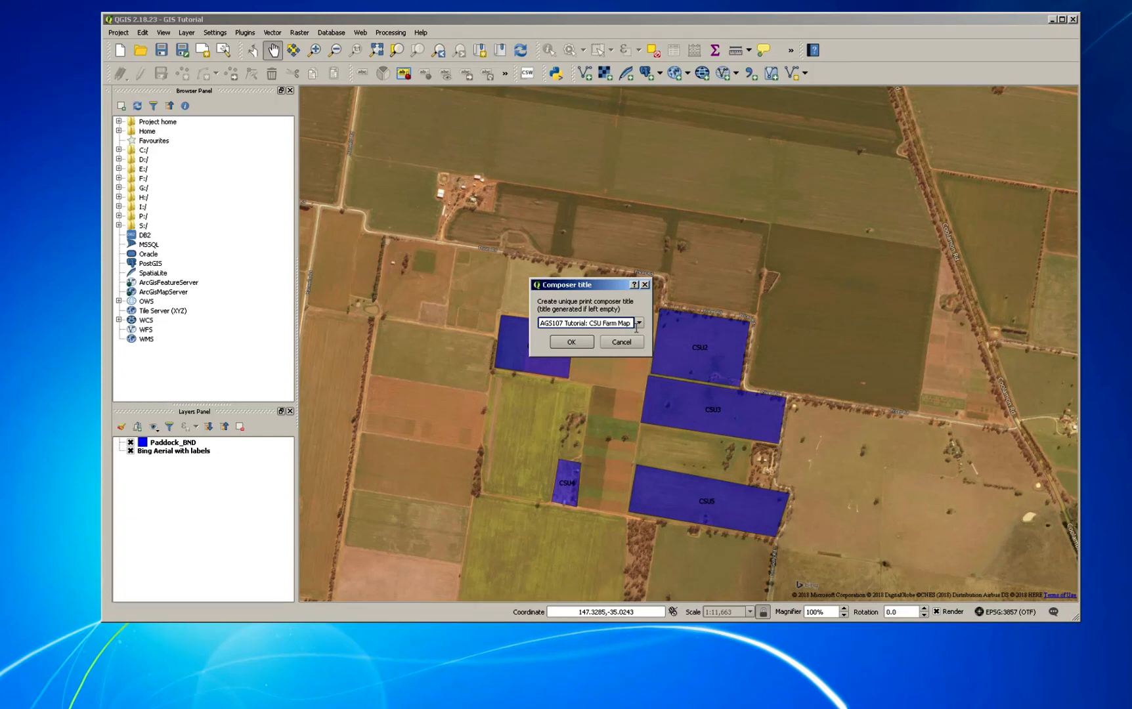
type("bl")
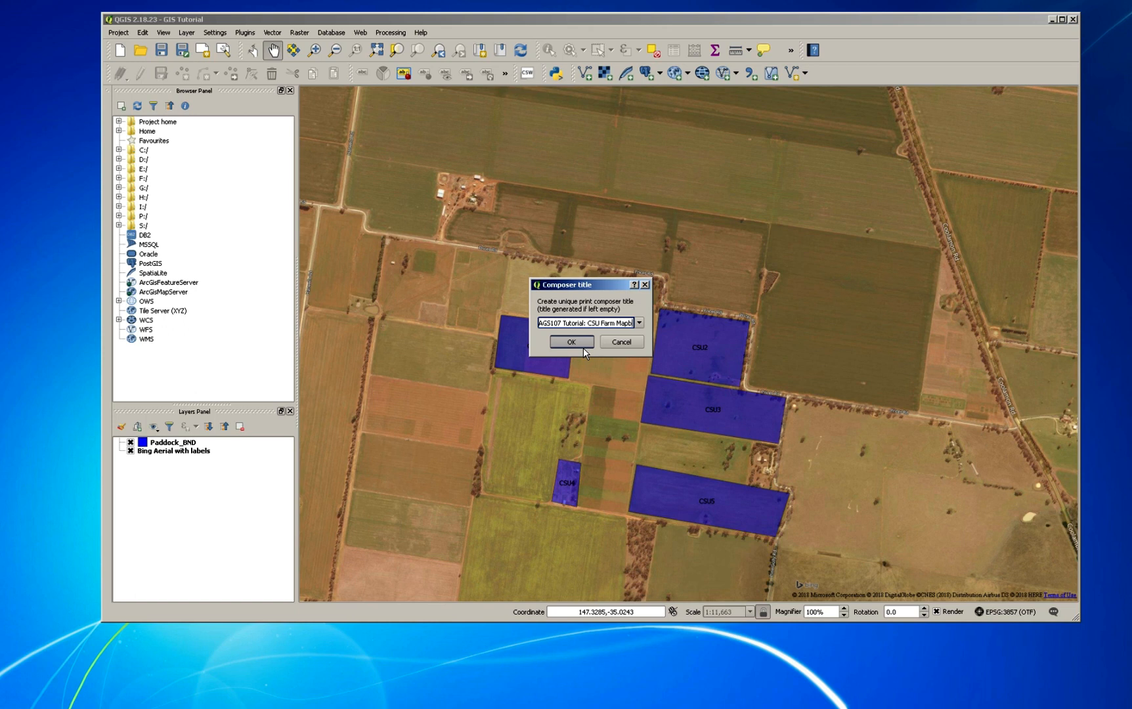
left_click(584, 349)
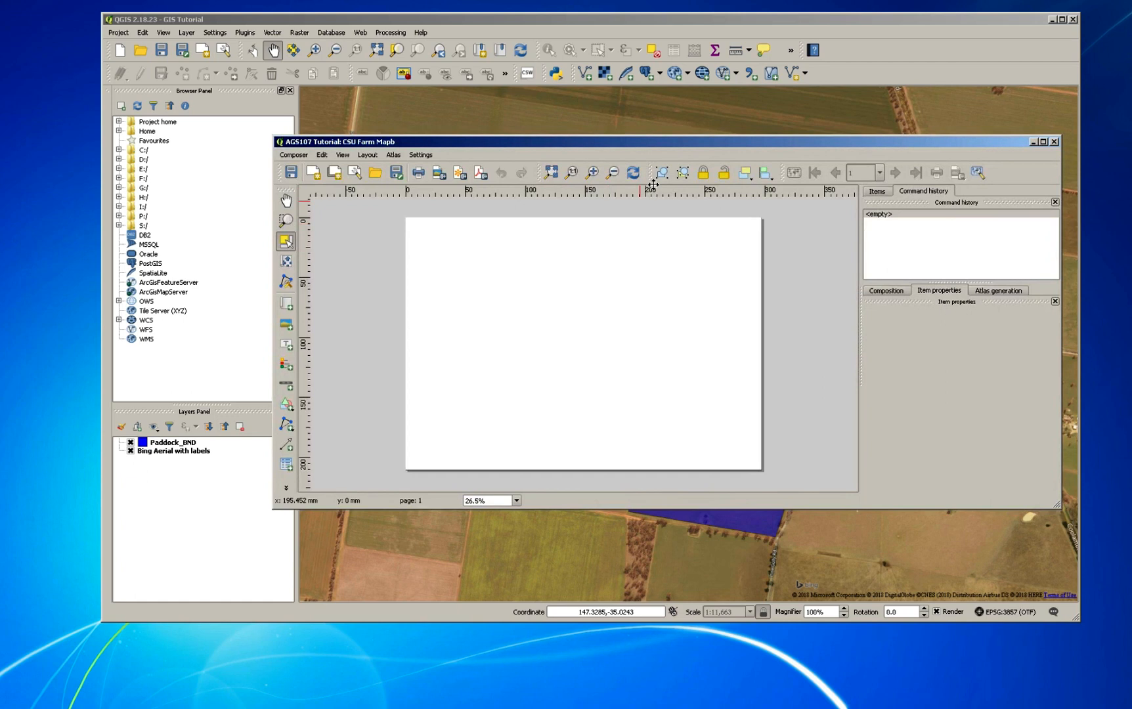
left_click_drag(680, 155, 655, 136)
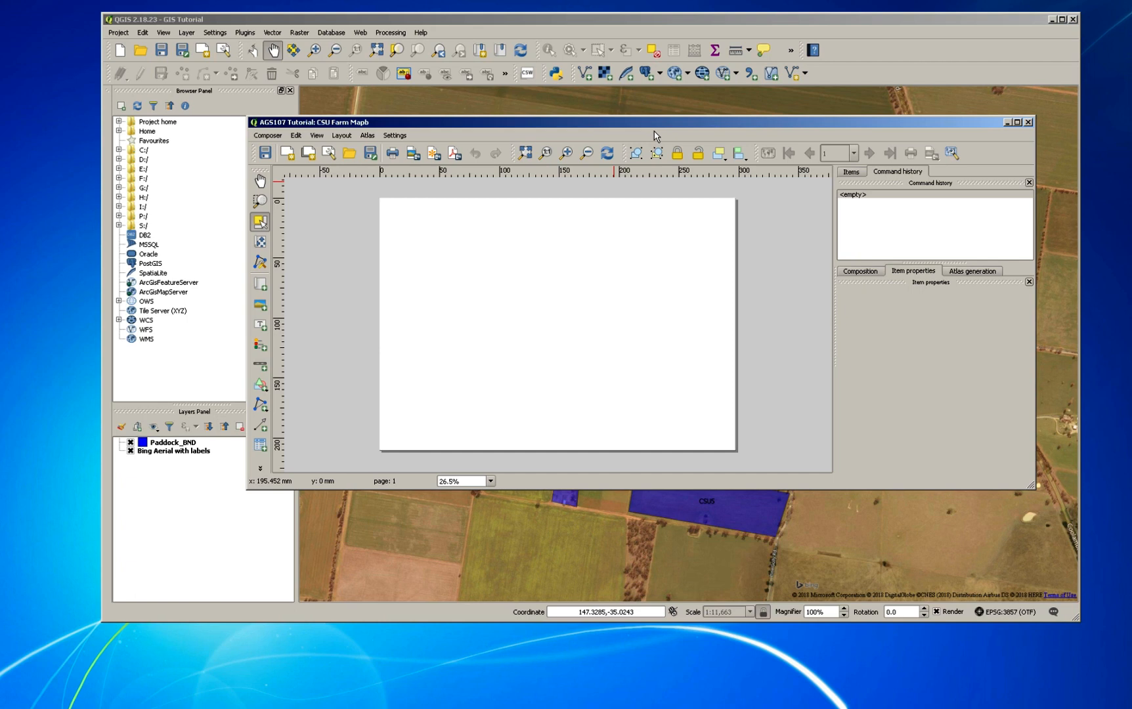
left_click(342, 135)
left_click_drag(550, 129, 609, 482)
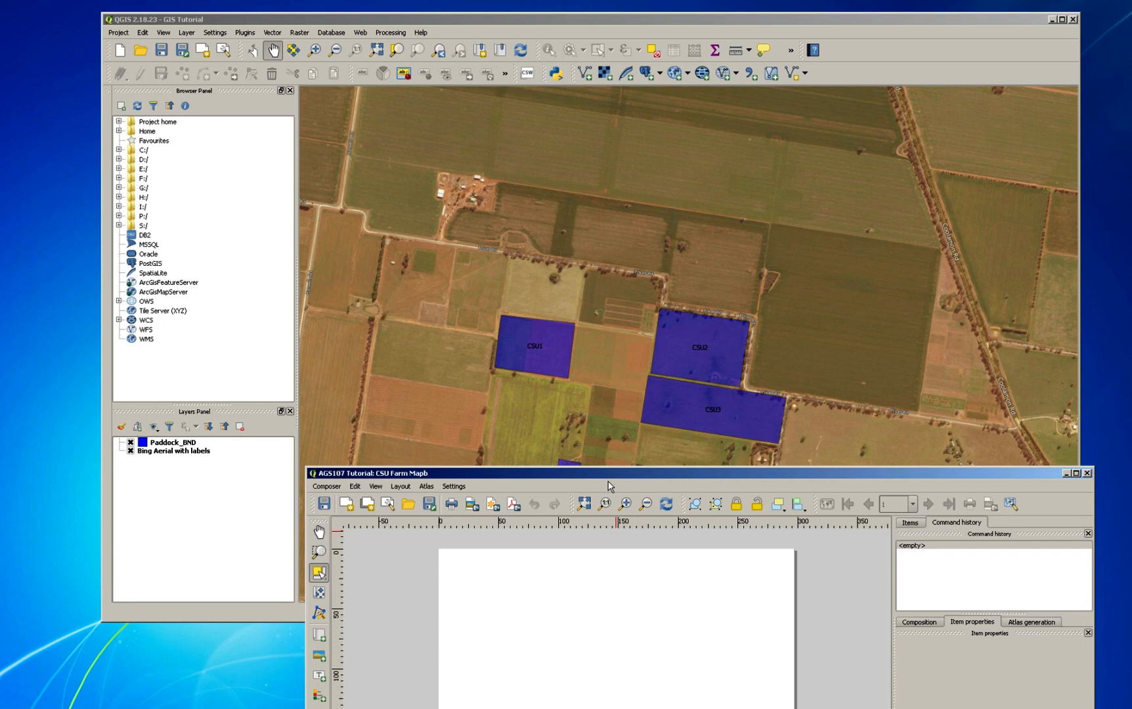
left_click_drag(607, 485, 606, 293)
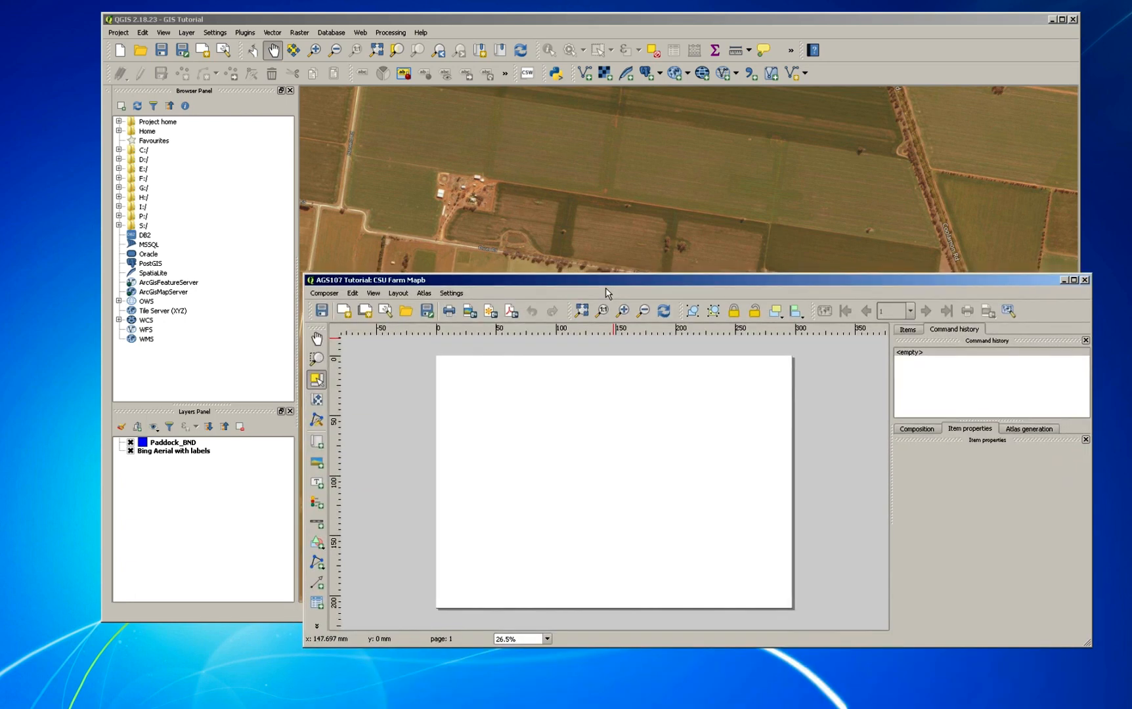
left_click_drag(607, 292, 606, 293)
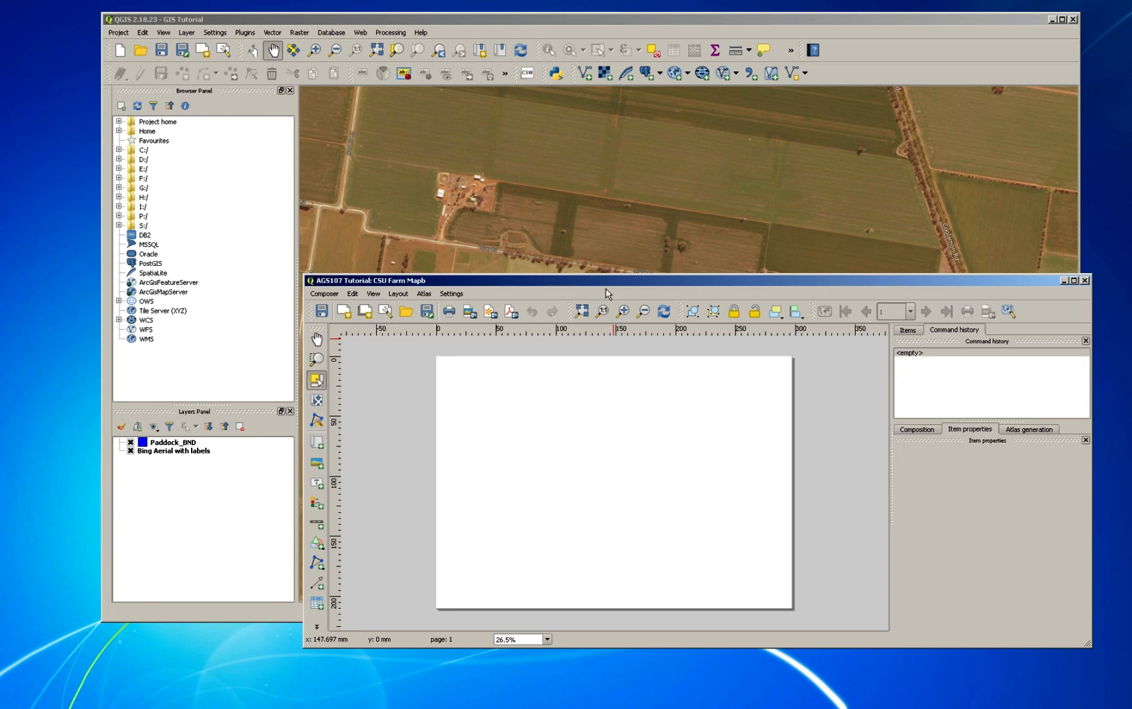
left_click_drag(605, 284, 589, 154)
left_click(384, 165)
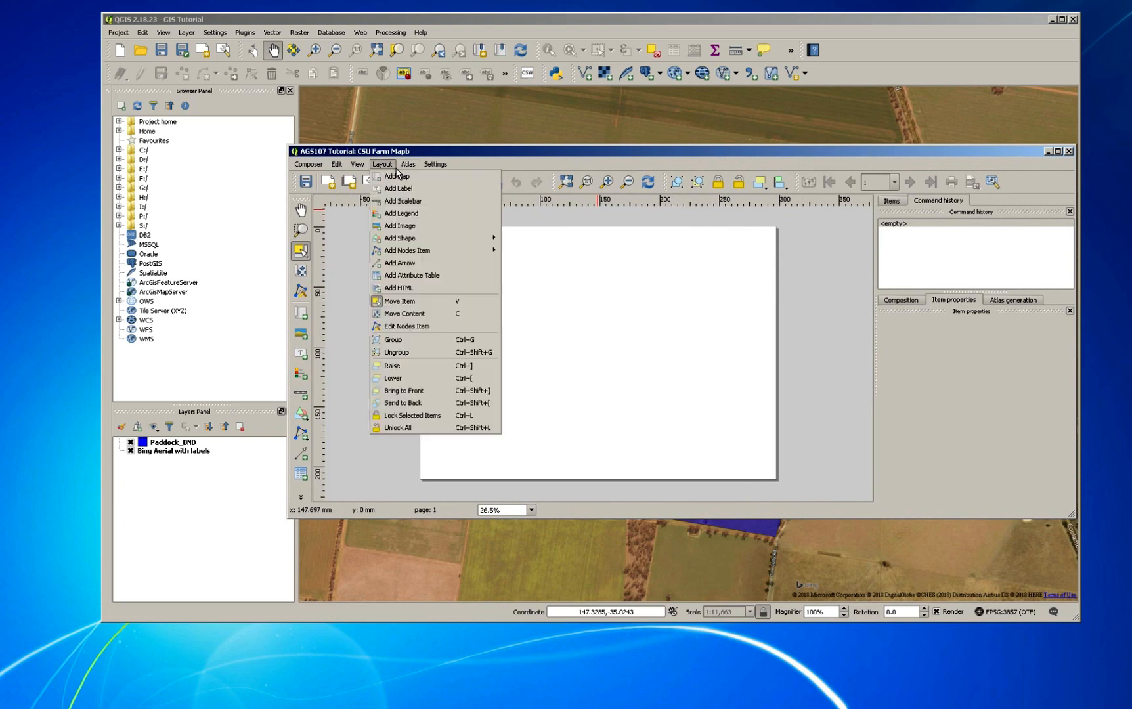
left_click(400, 181)
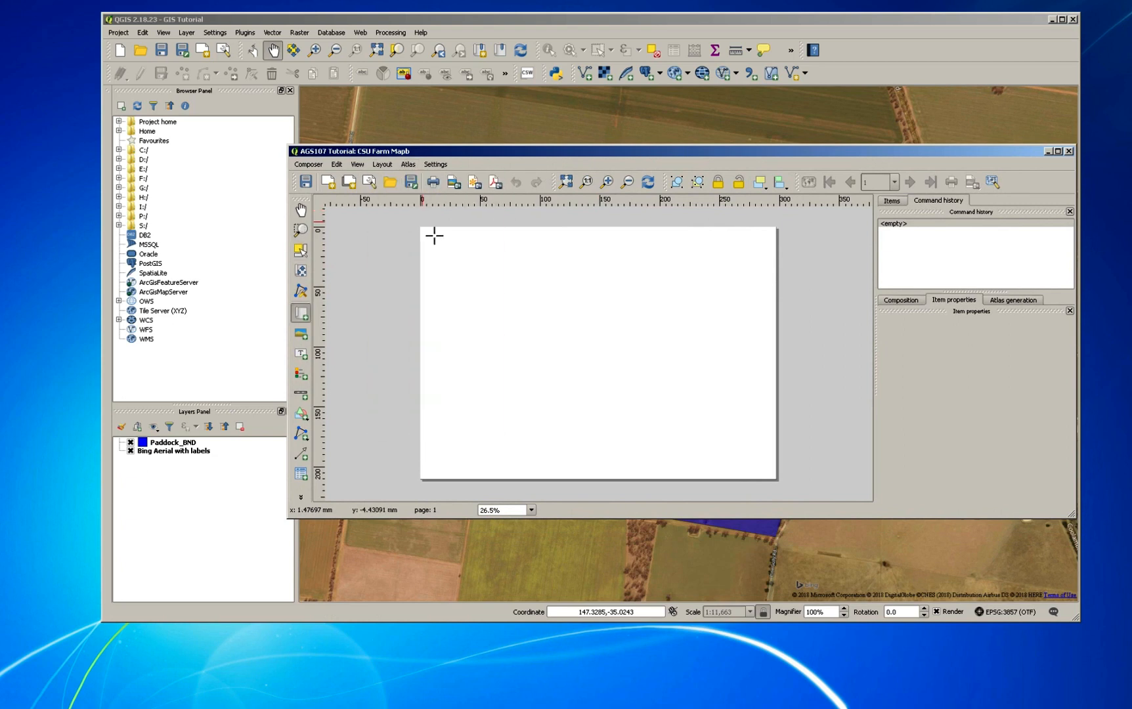
left_click_drag(453, 266, 564, 369)
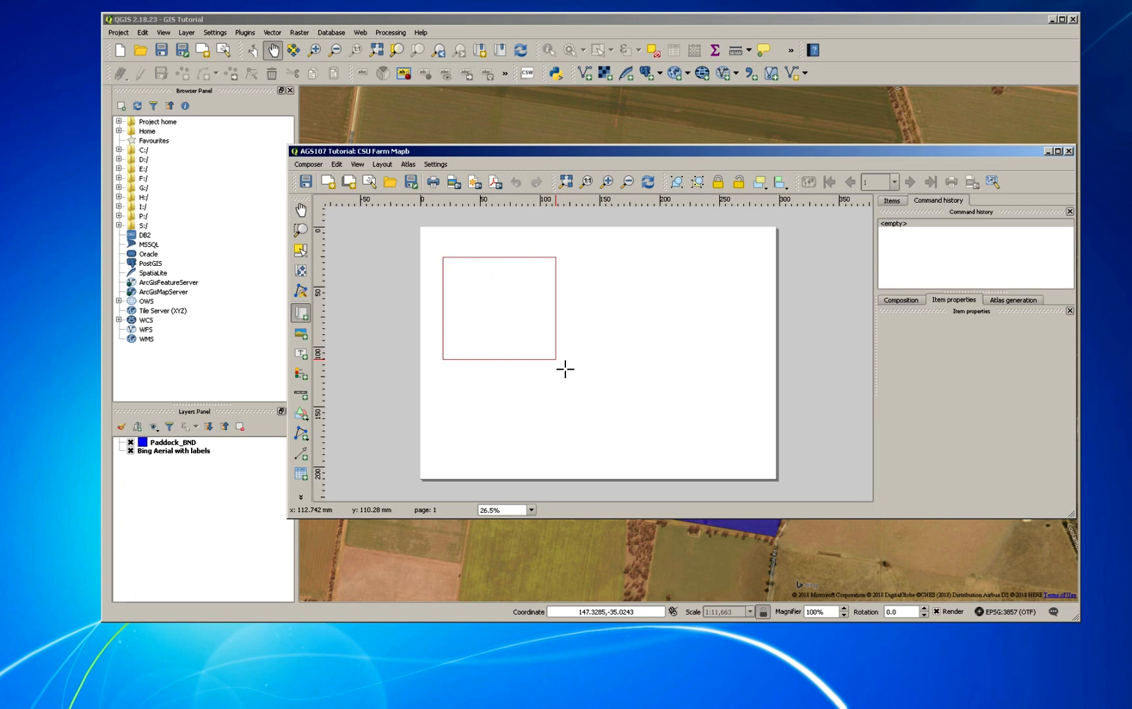
left_click_drag(565, 368, 562, 370)
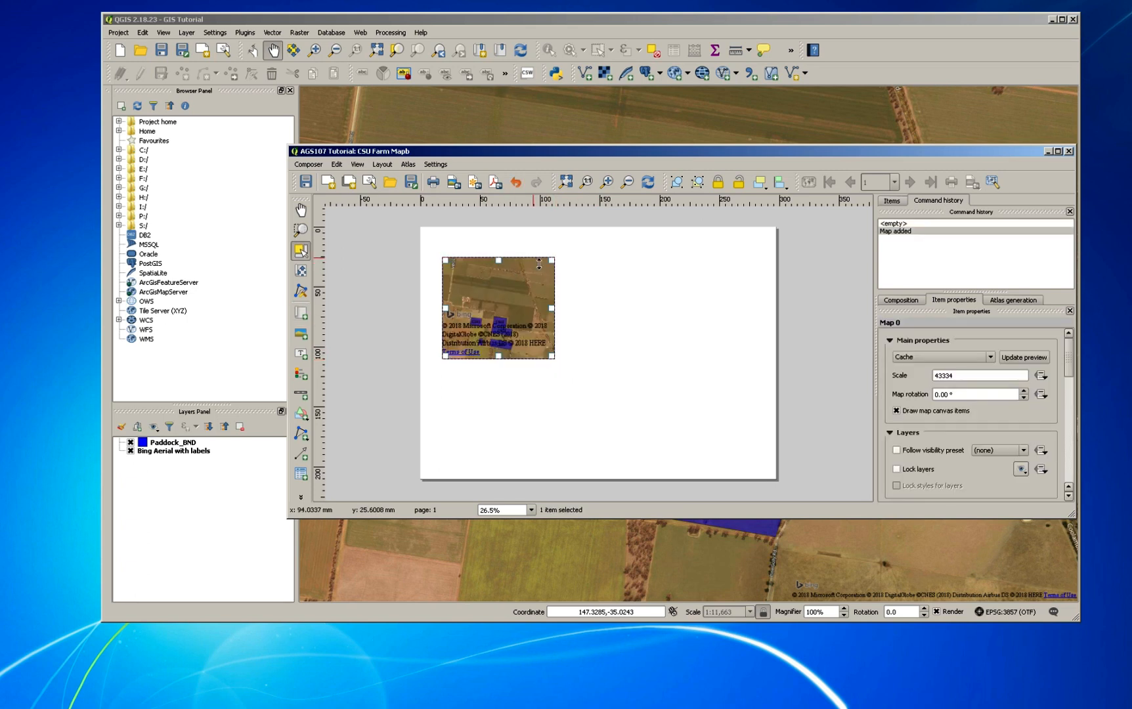
left_click(381, 164)
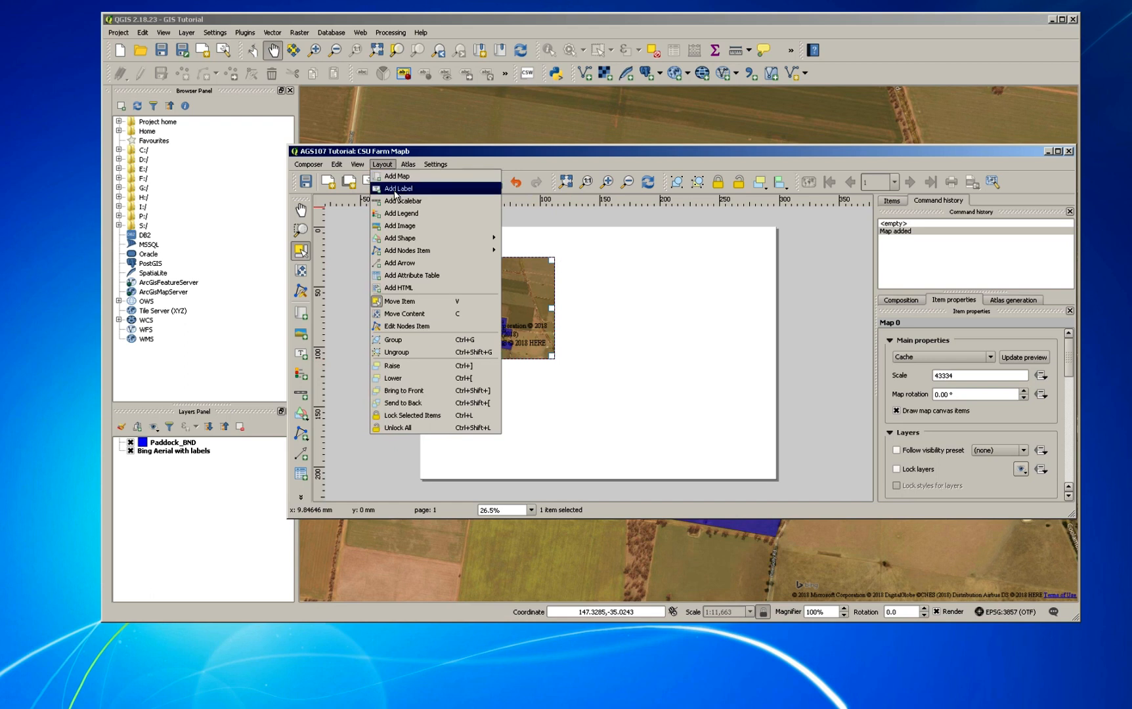
left_click(396, 189)
left_click_drag(601, 258, 776, 482)
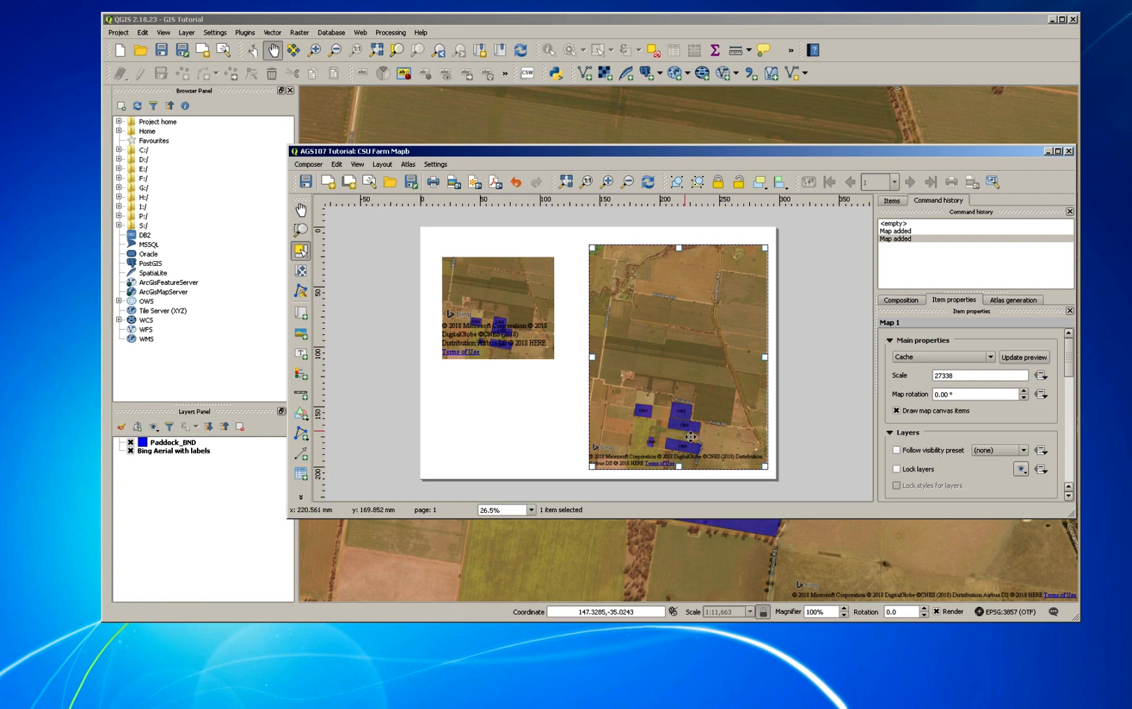
key("Delete")
left_click(499, 311)
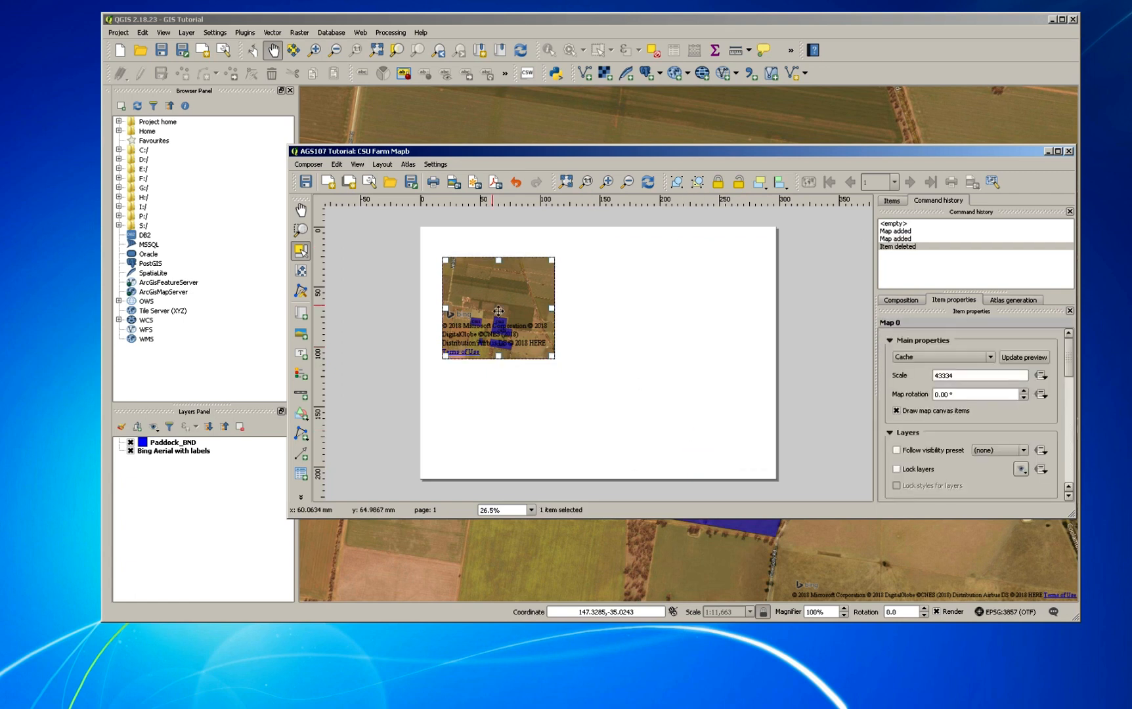
key("Delete")
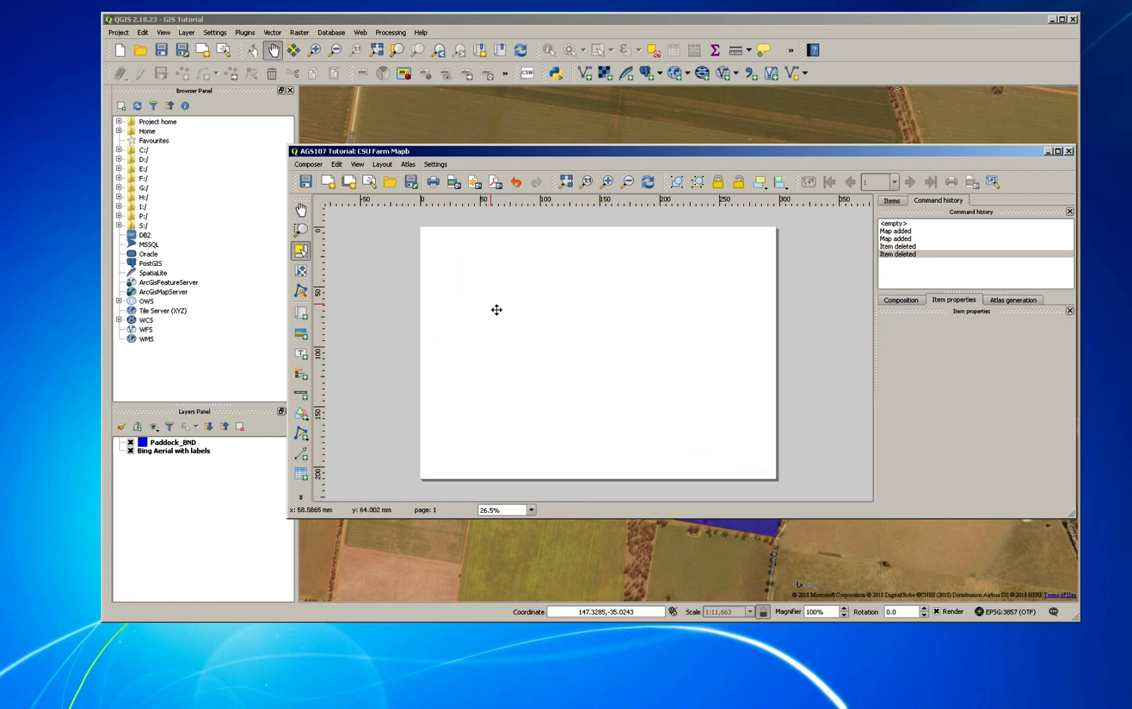
- Add a map covering the whole composer page and stretch its lower and right edges to the page borders
left_click(394, 169)
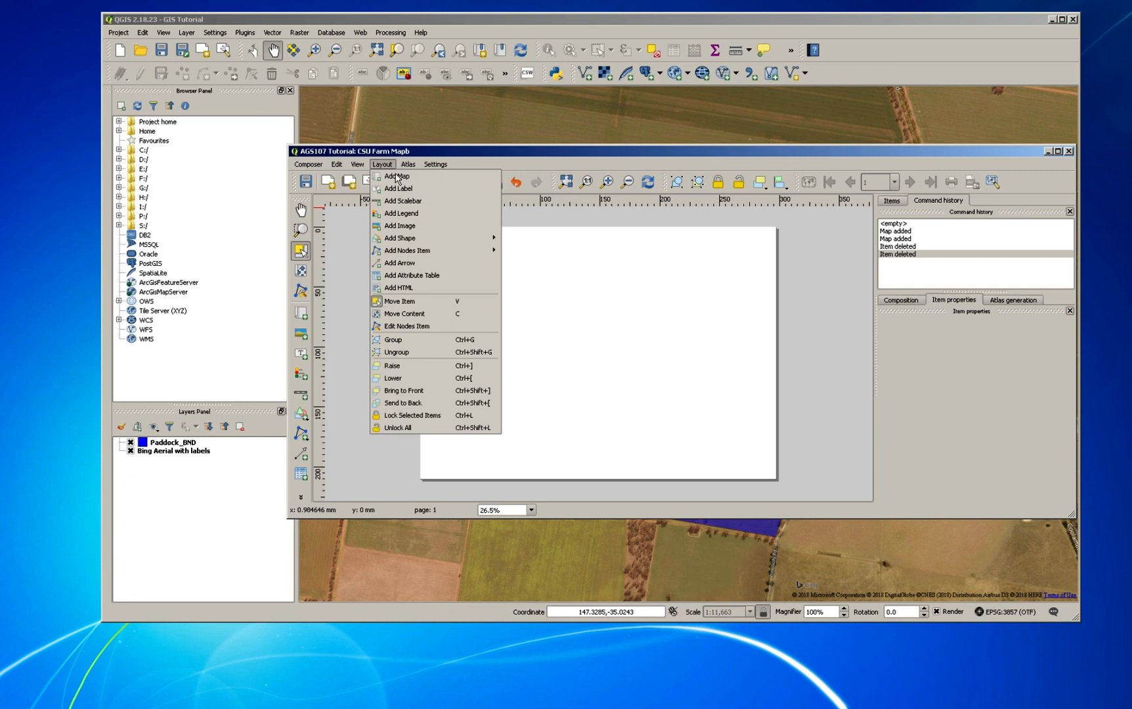
left_click(398, 177)
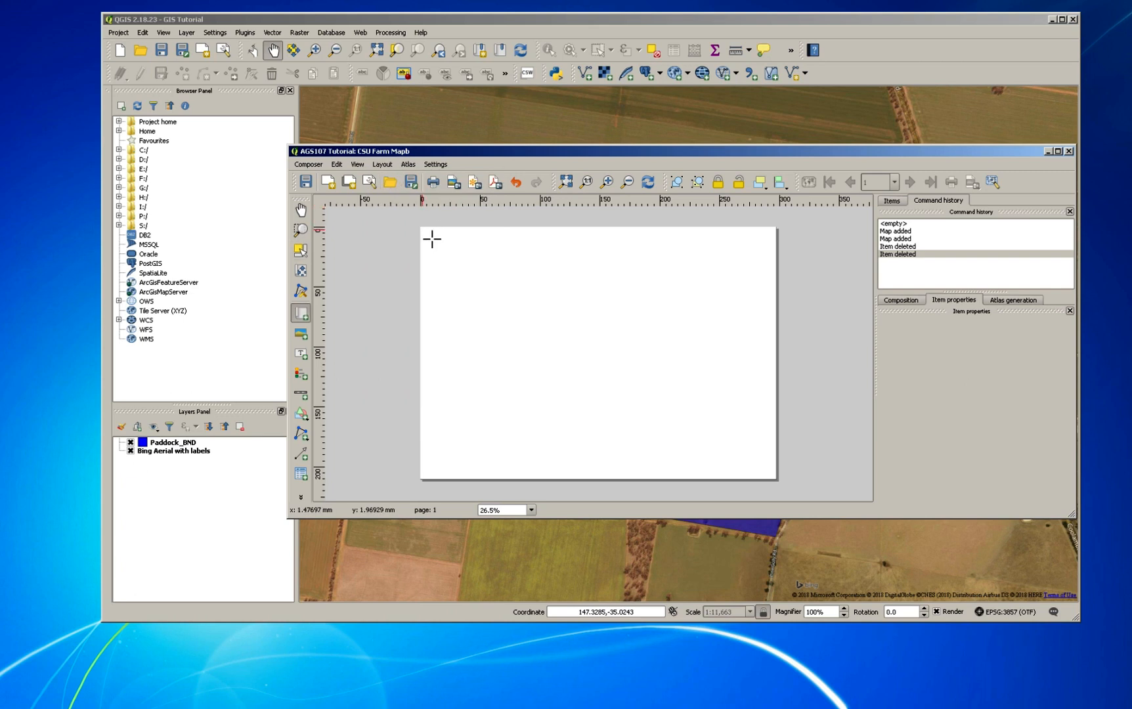
left_click_drag(432, 238, 783, 488)
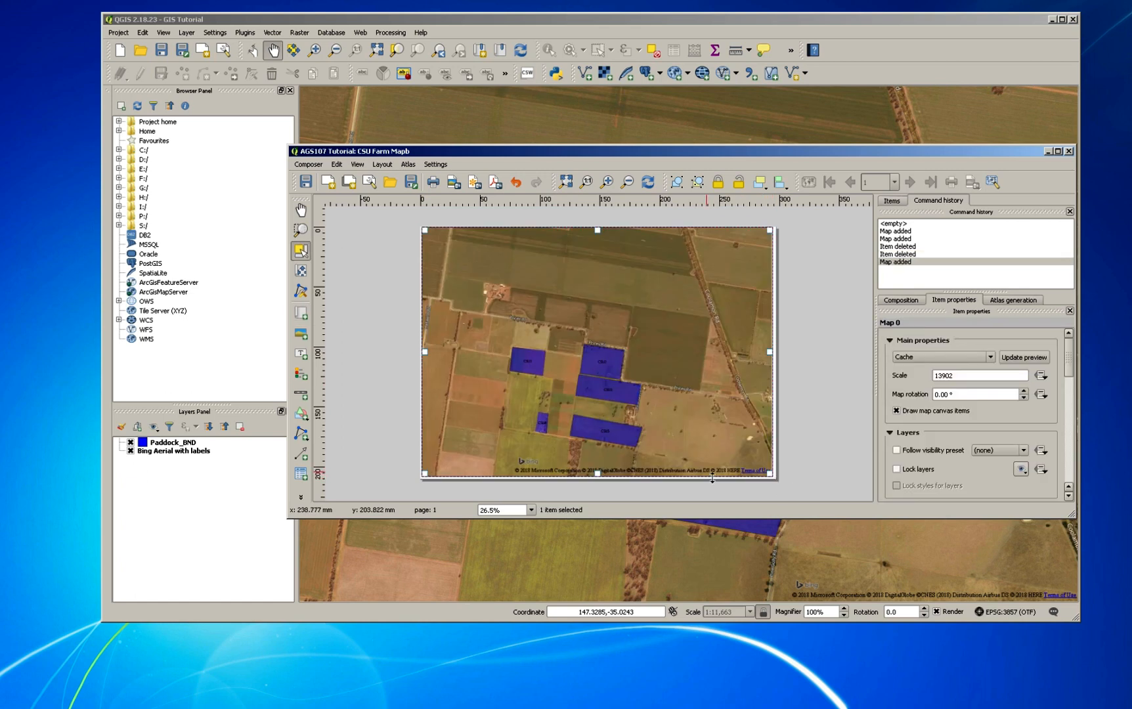
left_click_drag(606, 478, 603, 484)
left_click_drag(772, 353, 776, 354)
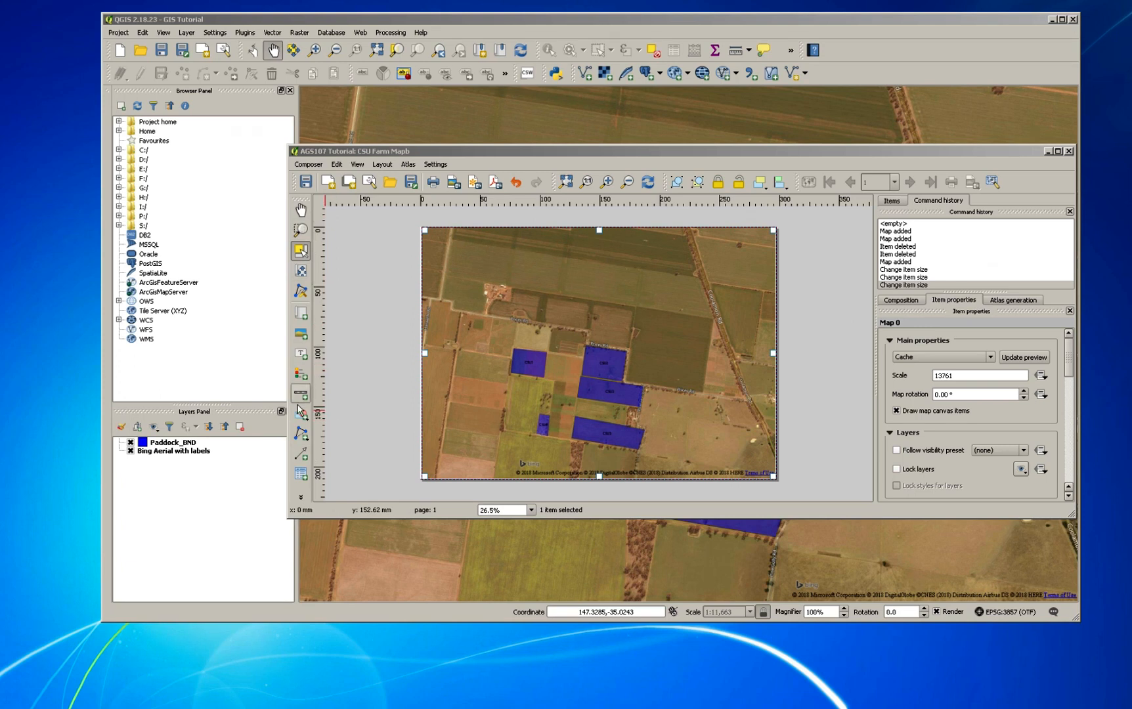
- Add a label near the map's upper edge and set its text to "CSU Farm Map"
left_click(304, 358)
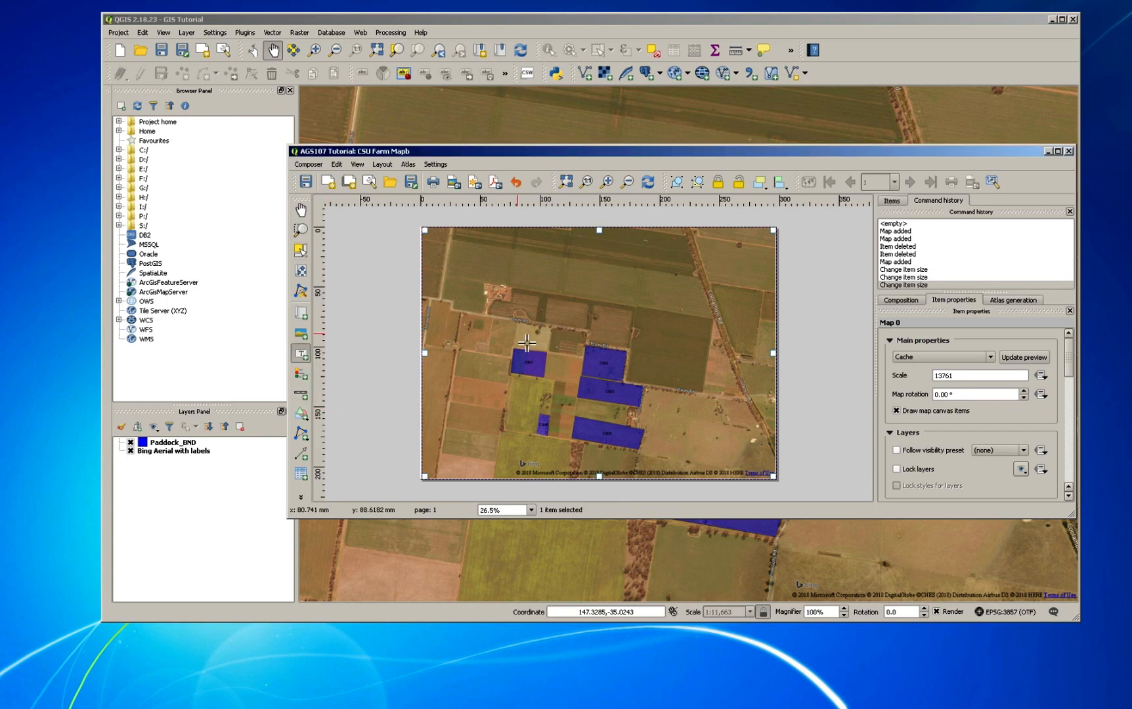
left_click_drag(516, 237, 640, 257)
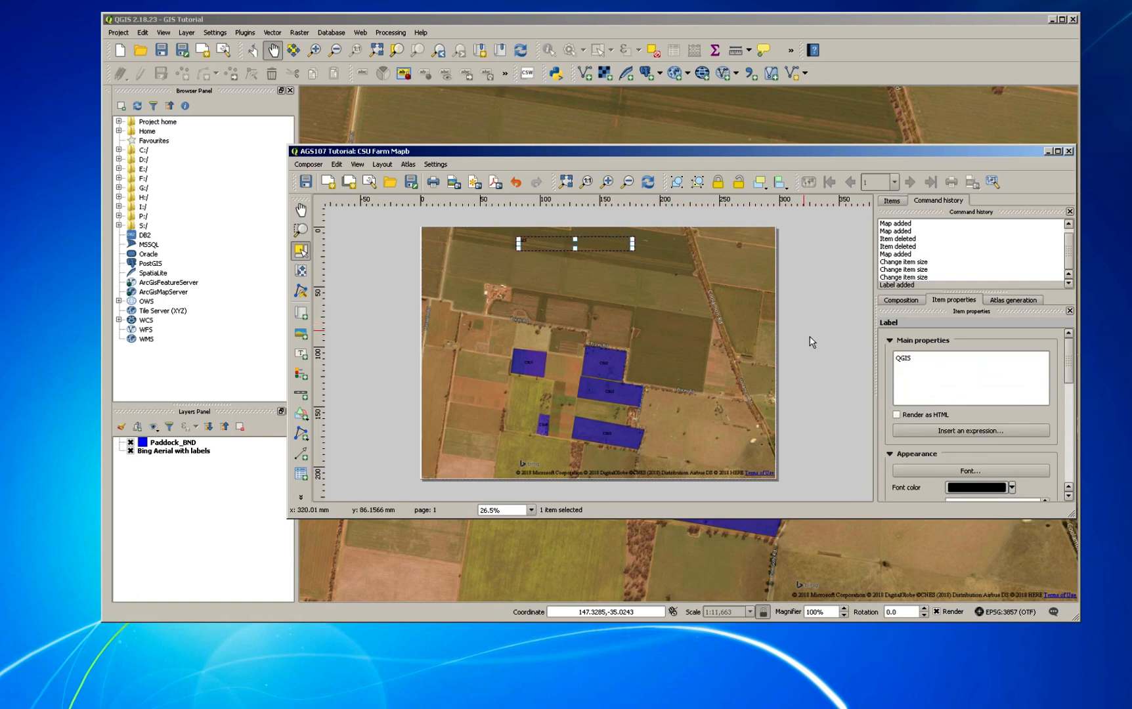
left_click_drag(937, 363, 903, 365)
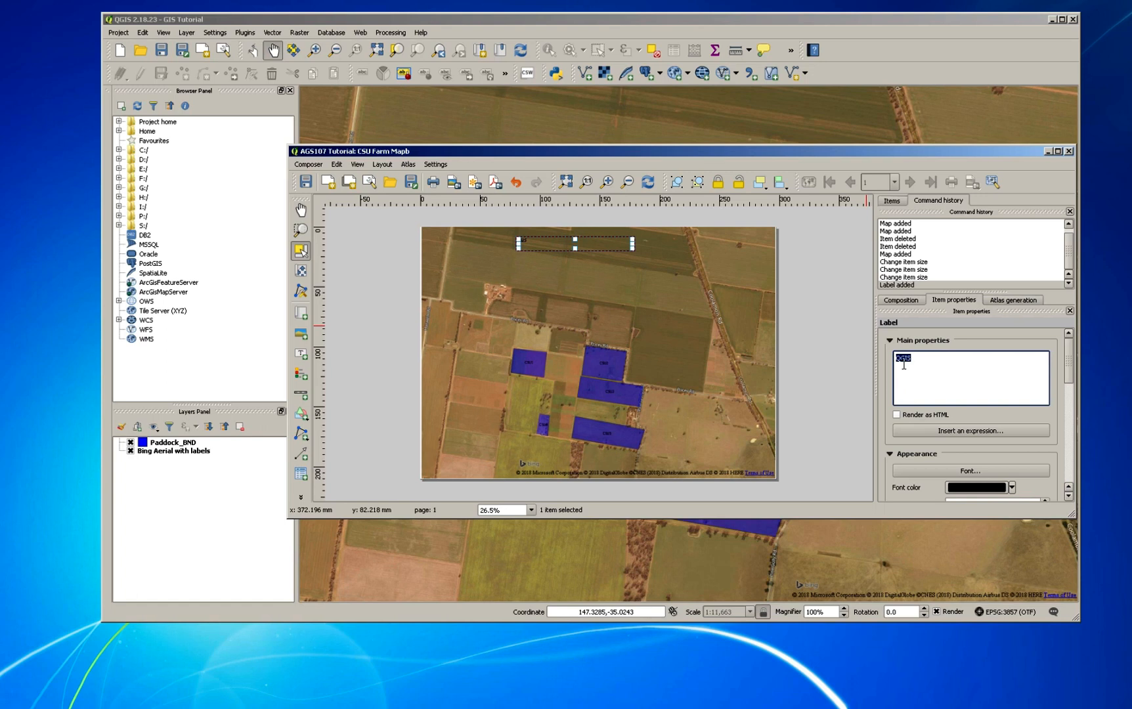
type("CSU Farm")
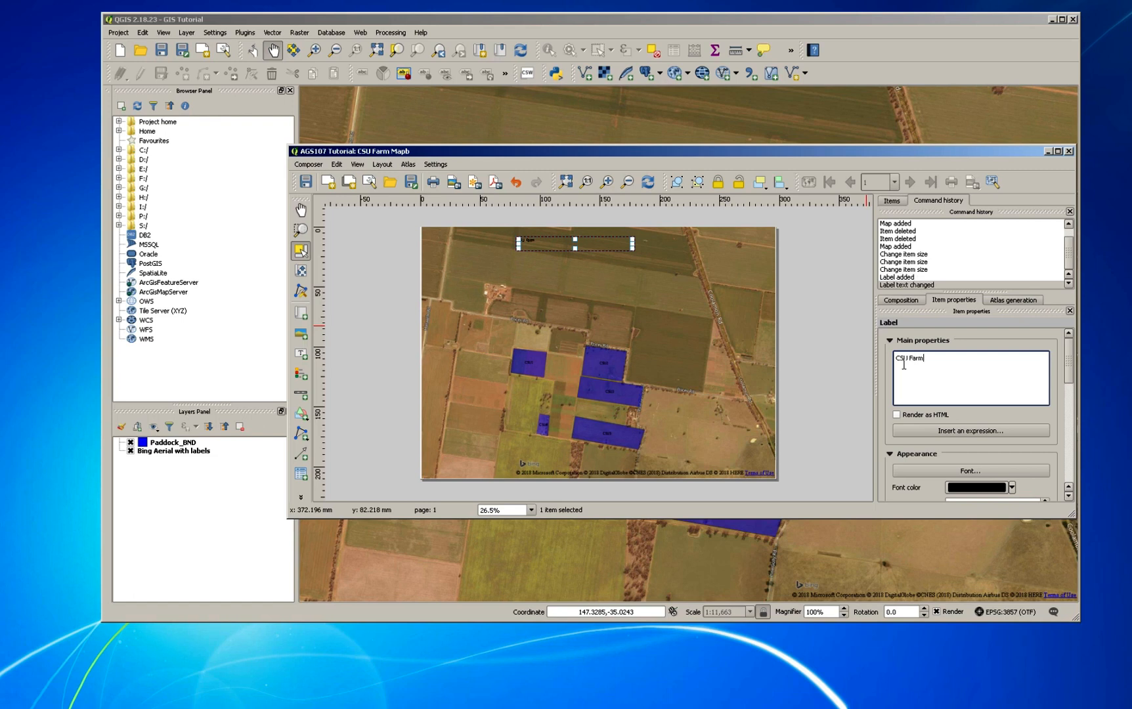
type(" Map")
- Reposition and enlarge the composer window so that more of the label's properties are visible
scroll(1073, 380, "down", 2)
left_click_drag(1074, 378, 1073, 365)
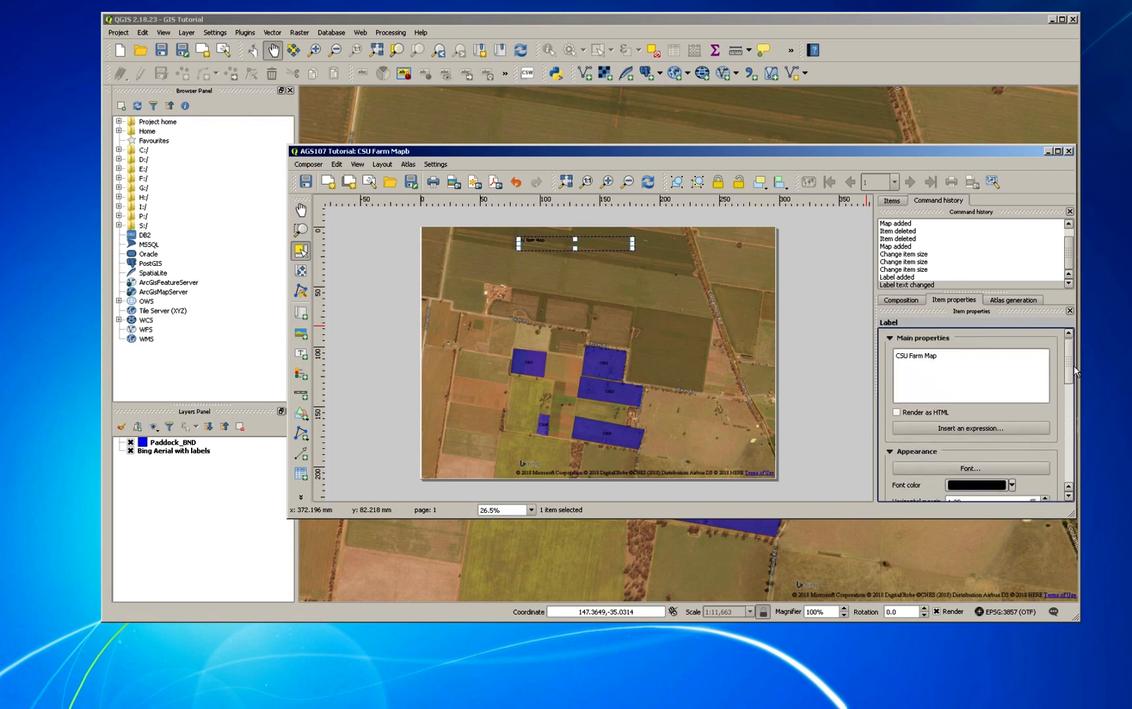
left_click_drag(989, 156, 822, 19)
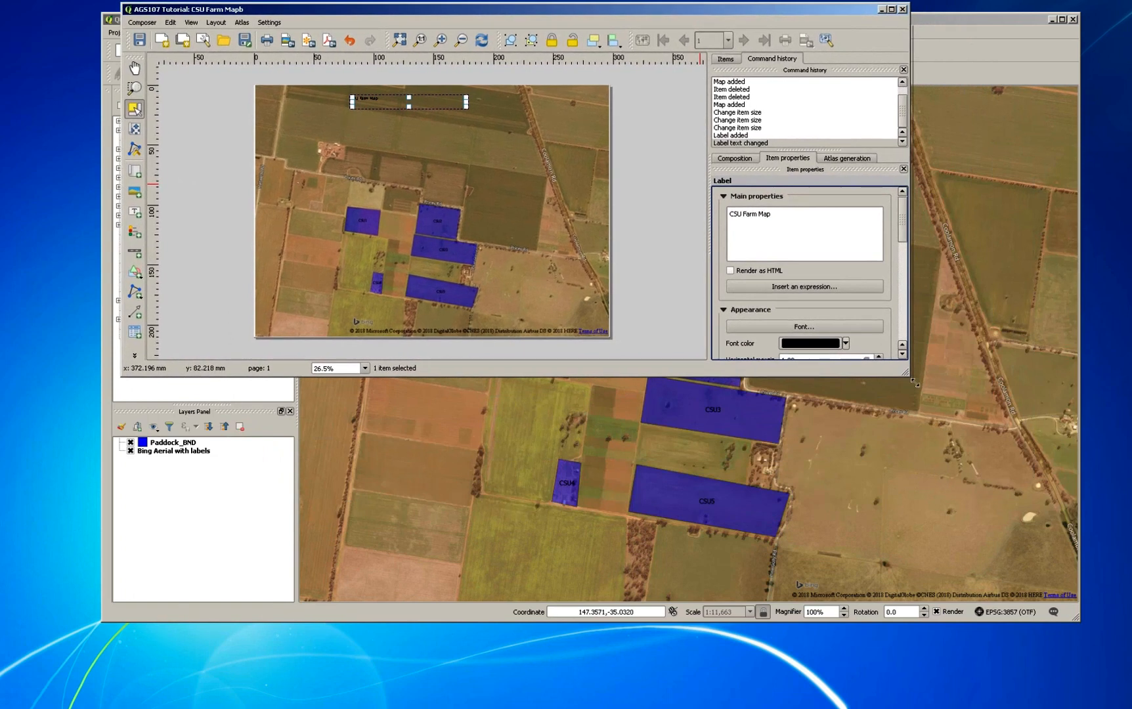
left_click_drag(908, 376, 1019, 621)
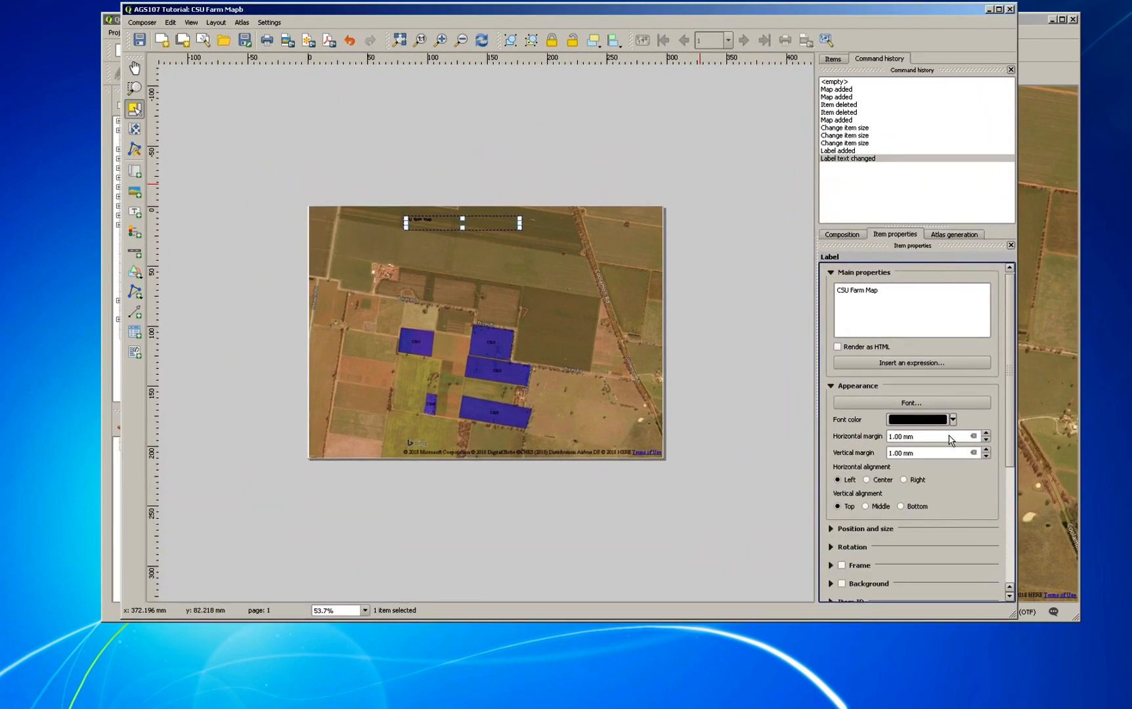
- Set the title label's font to Arial, Bold, size 18 and align its text to Center horizontally and Middle vertically
left_click(954, 408)
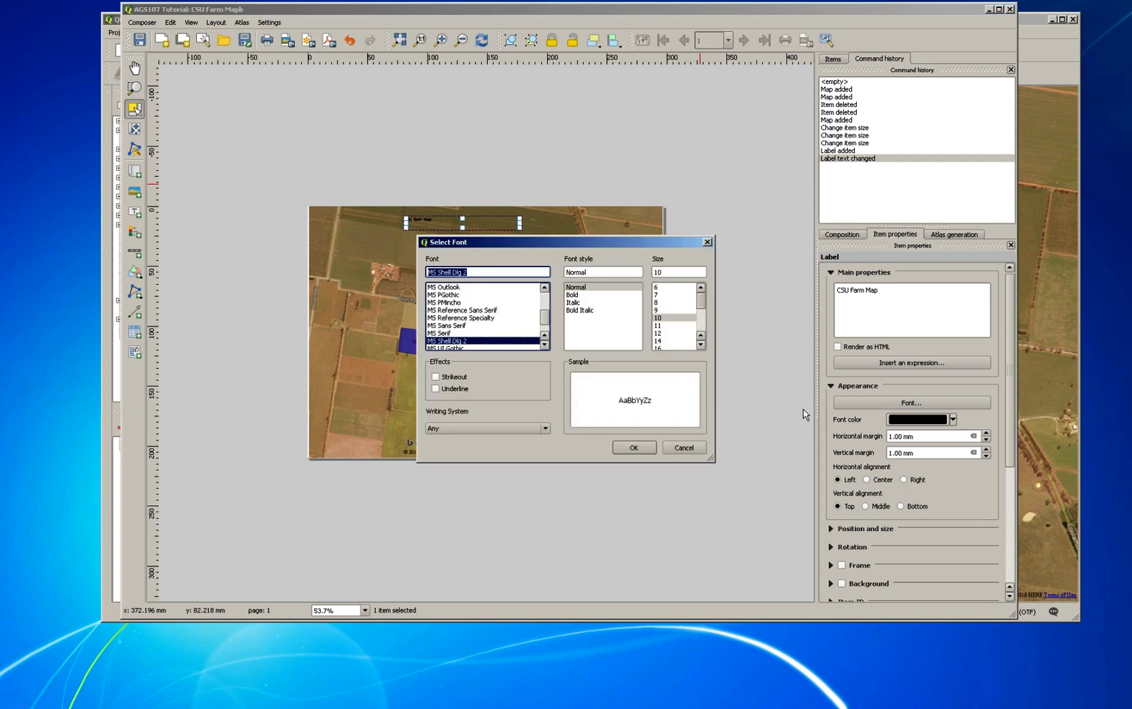
left_click_drag(548, 323, 549, 312)
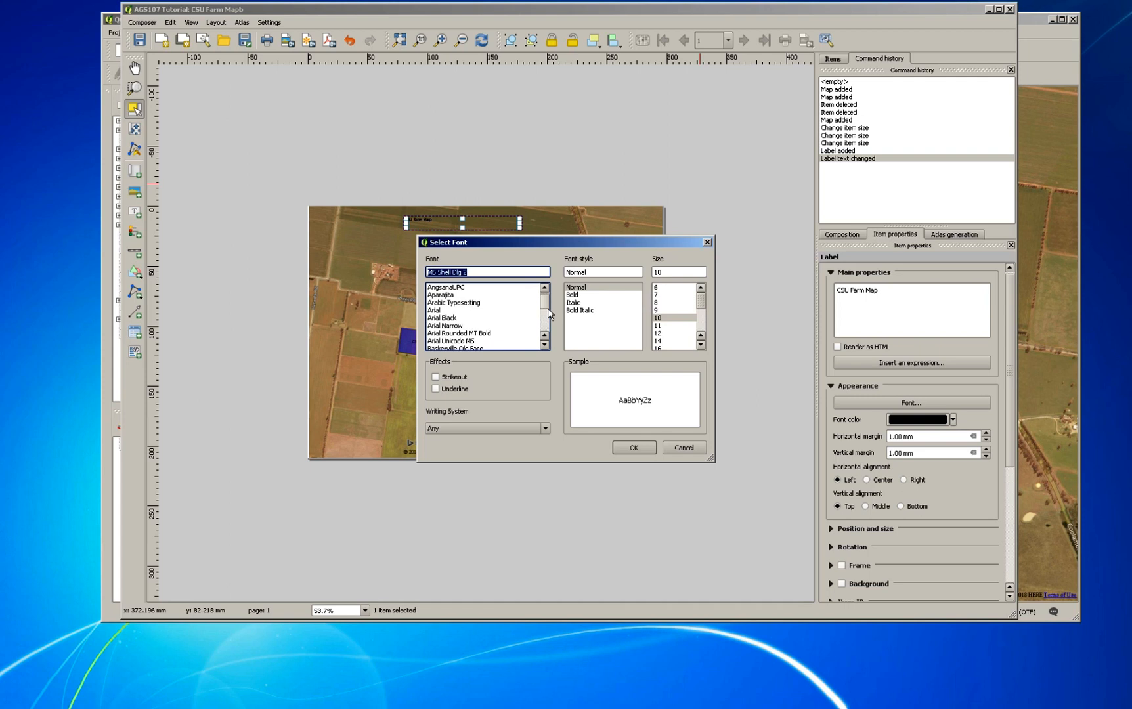
left_click(463, 310)
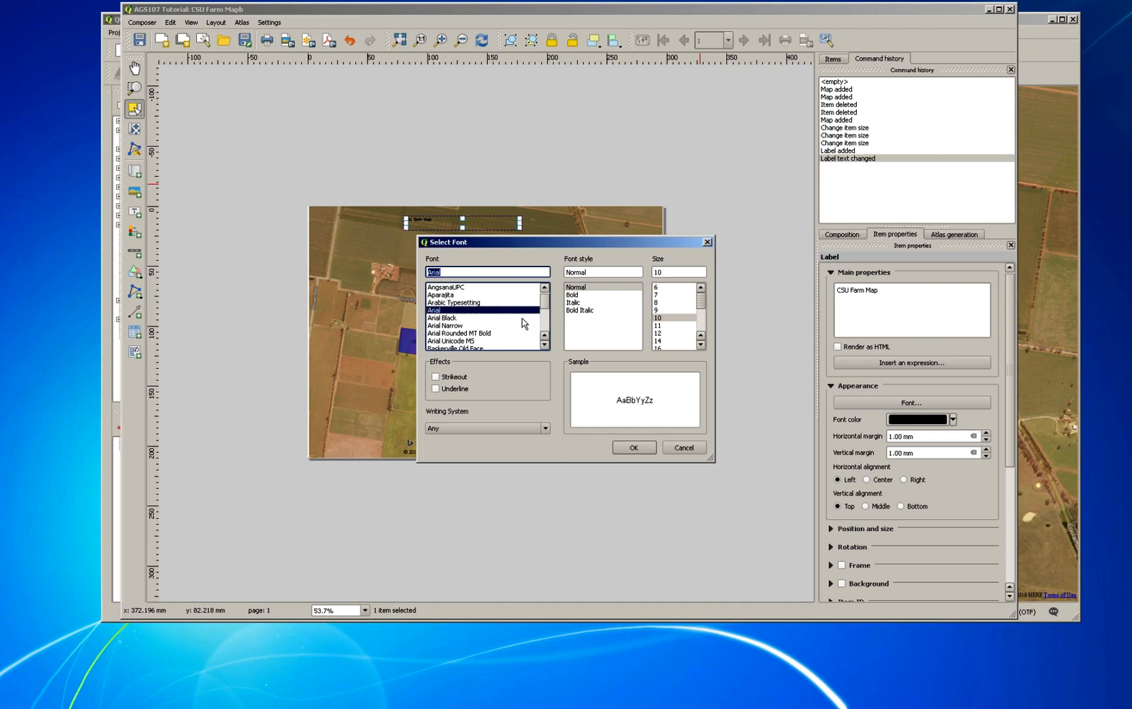
left_click(578, 295)
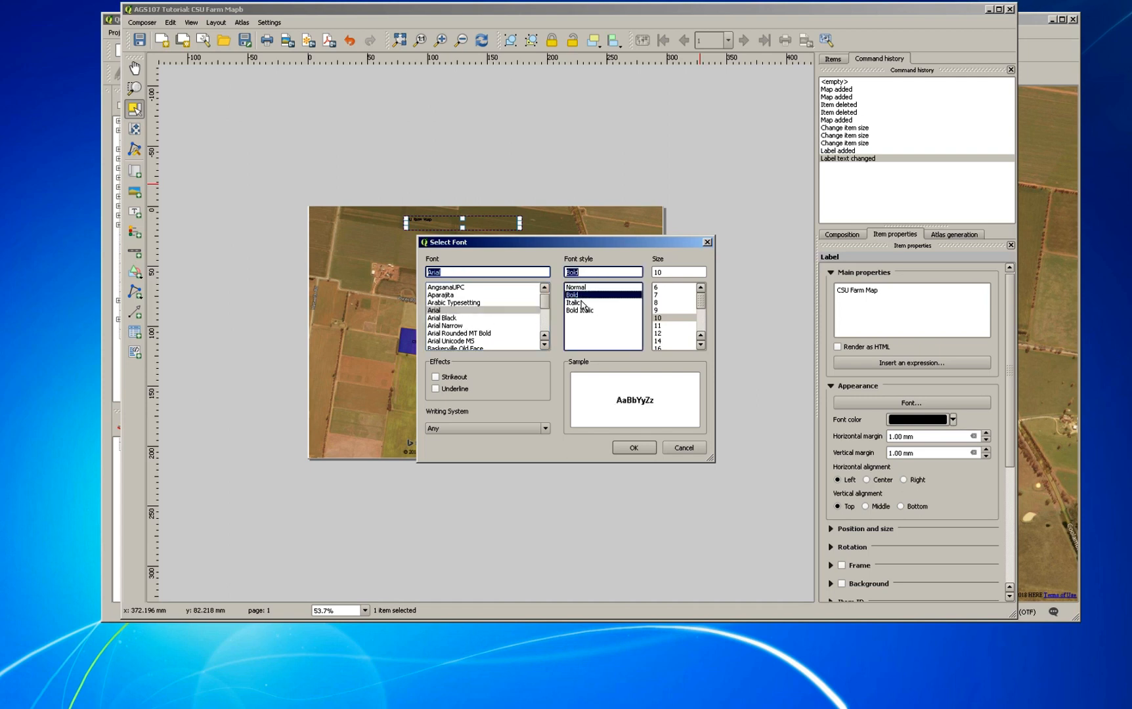
left_click(701, 346)
left_click(701, 345)
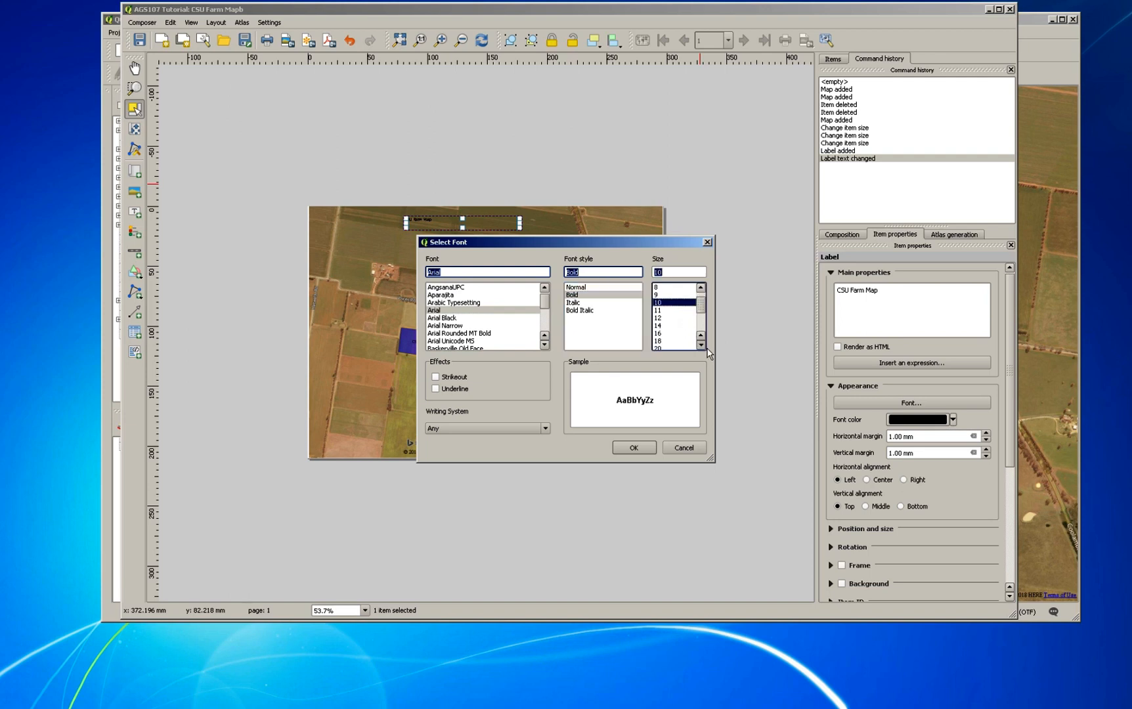
left_click(663, 335)
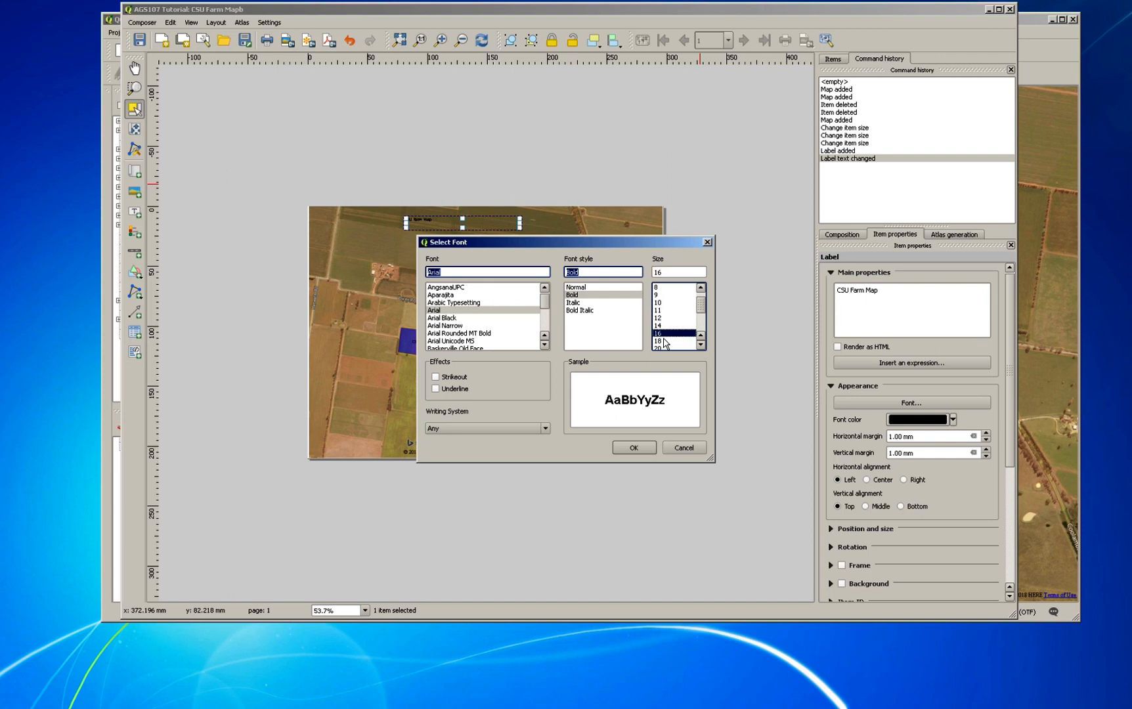
left_click(666, 342)
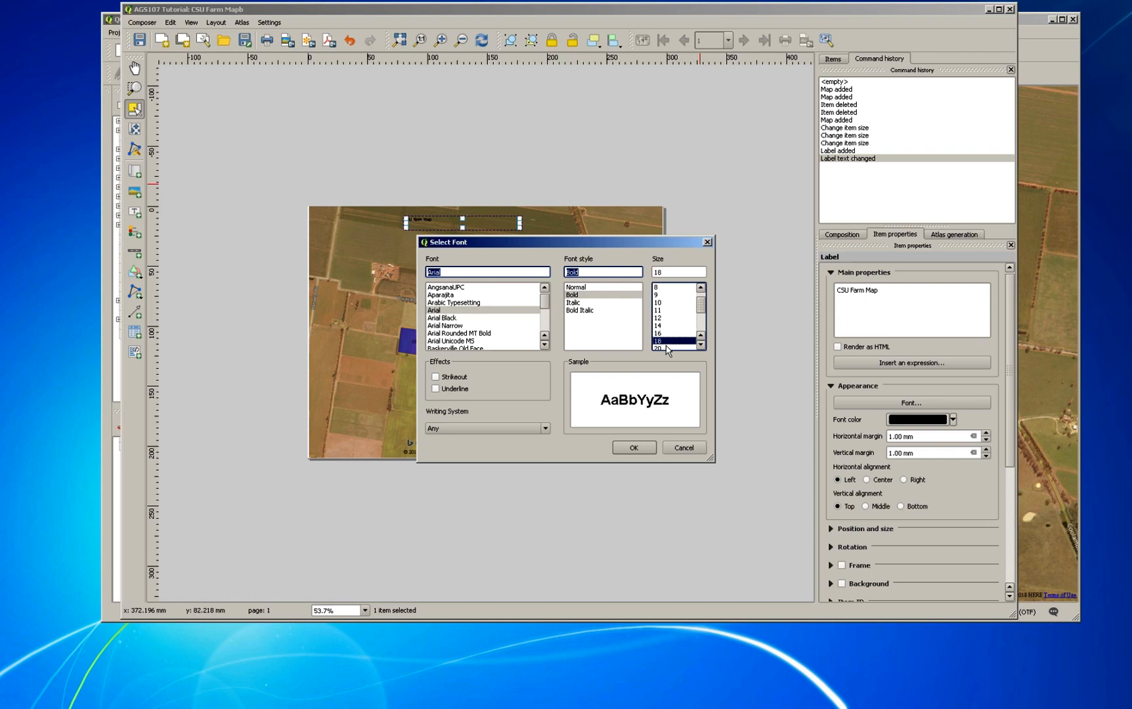
left_click(633, 448)
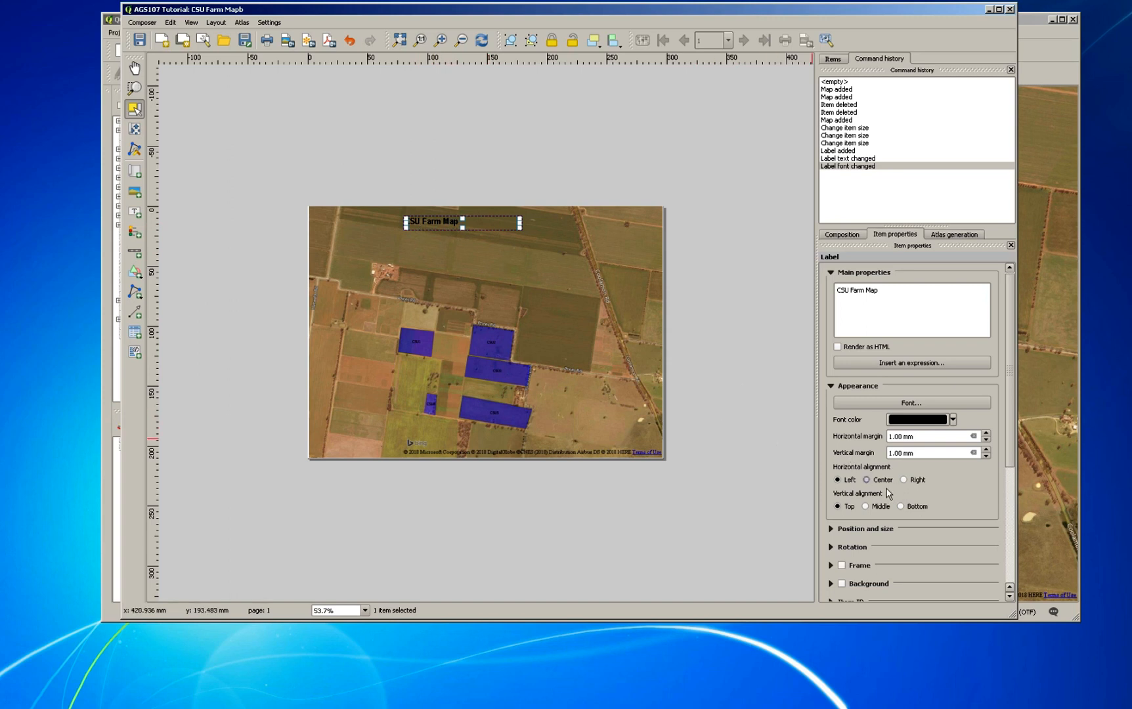
left_click(866, 479)
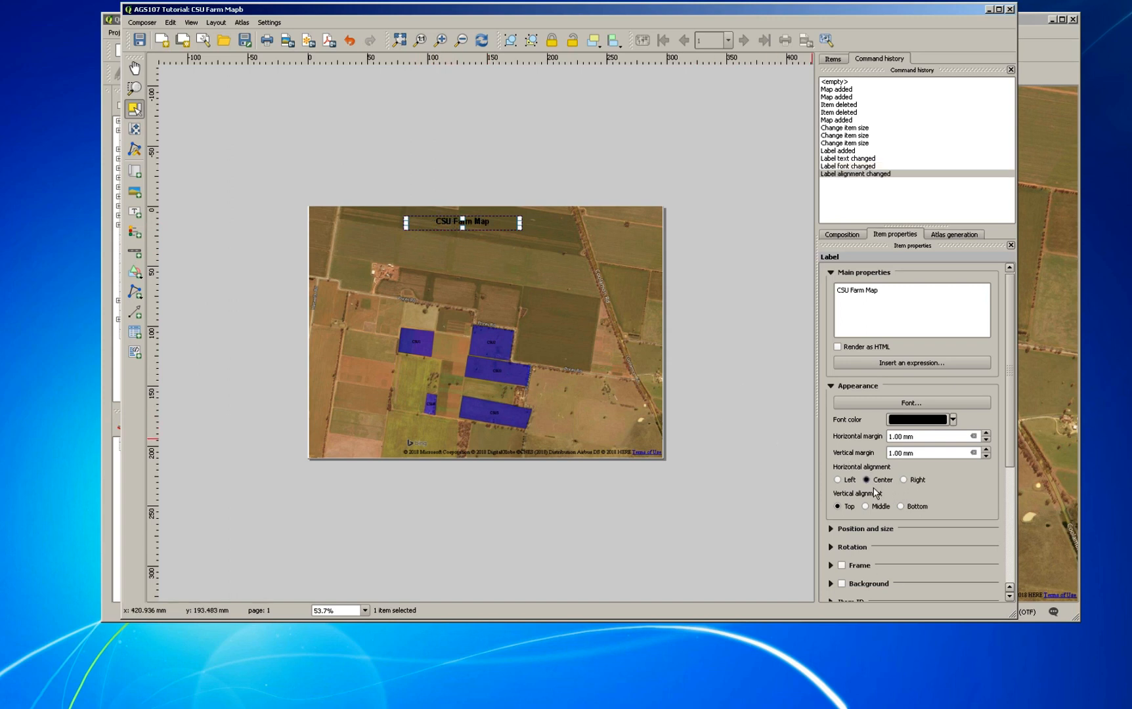
left_click(865, 506)
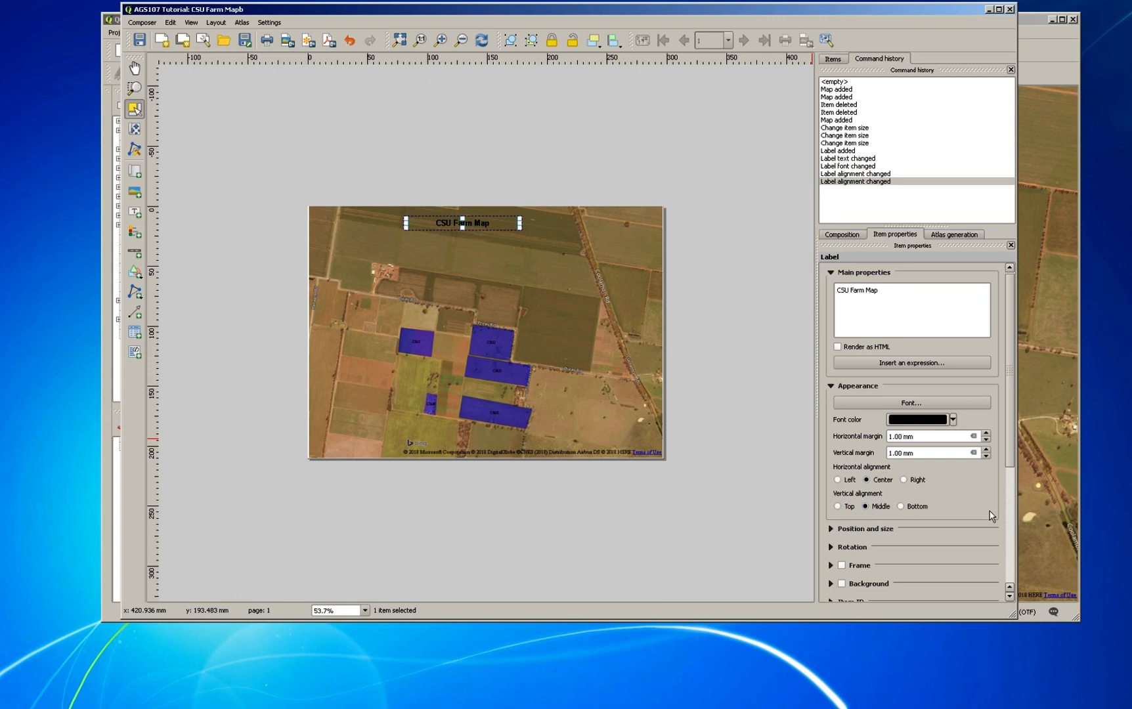
- Give the title label a black frame with a thickness of 1.00 mm and a white background
left_click_drag(1016, 462, 1016, 463)
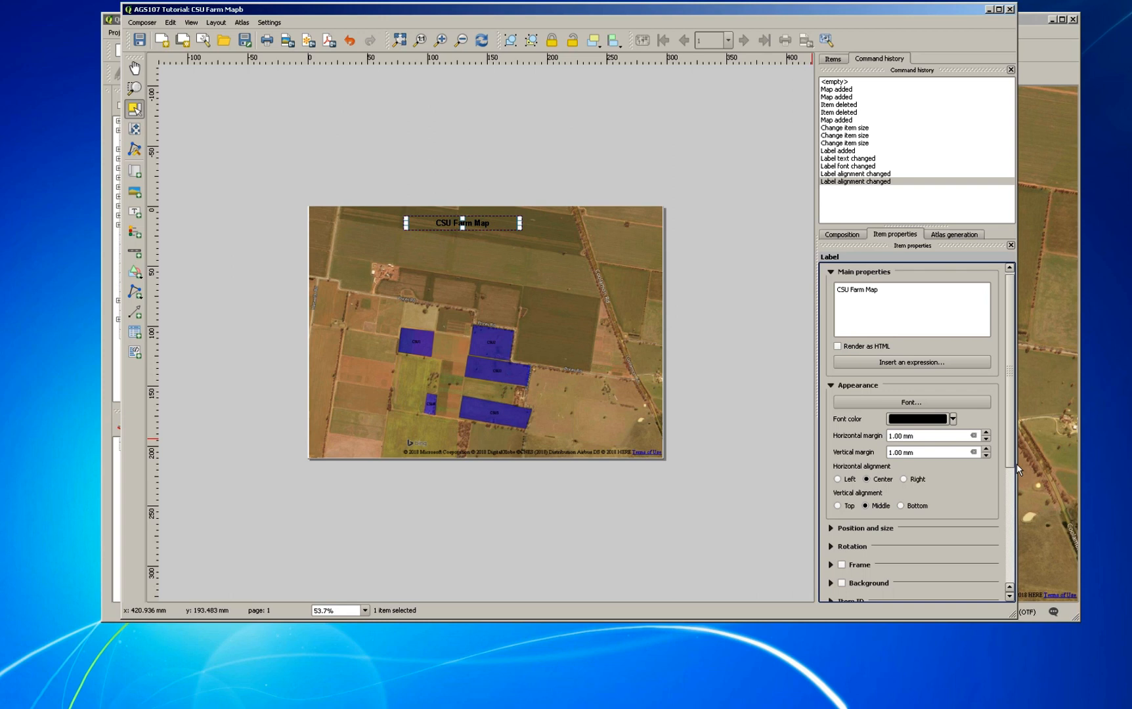
left_click_drag(1016, 463, 1013, 513)
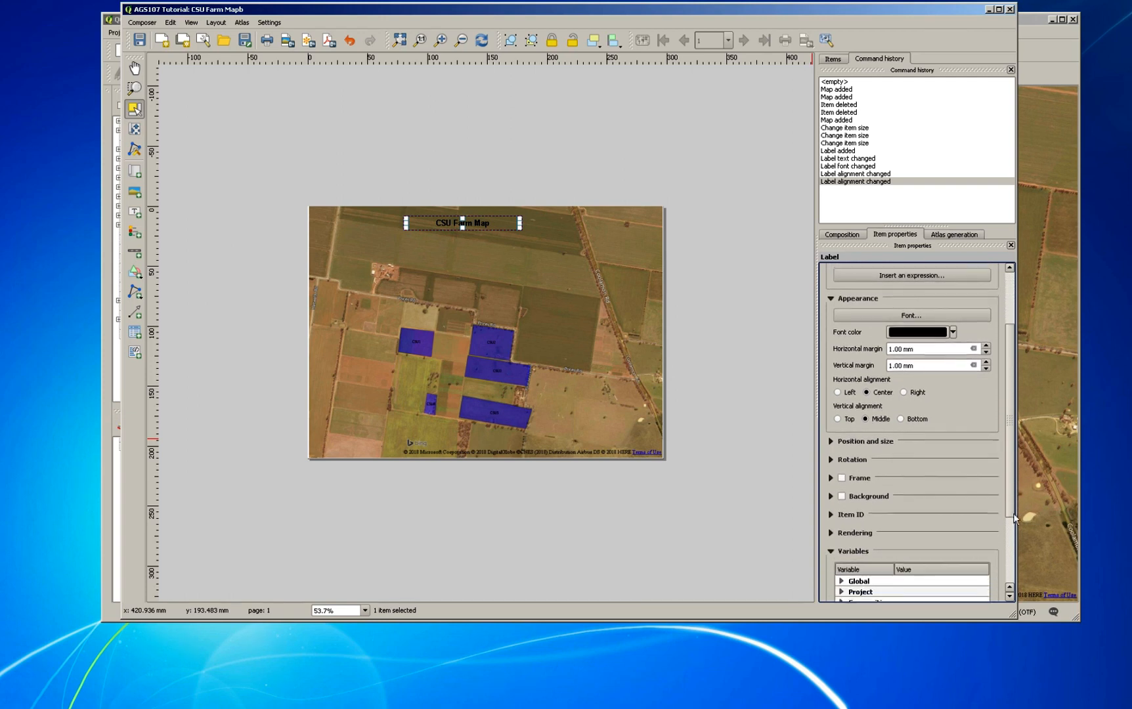
left_click(844, 479)
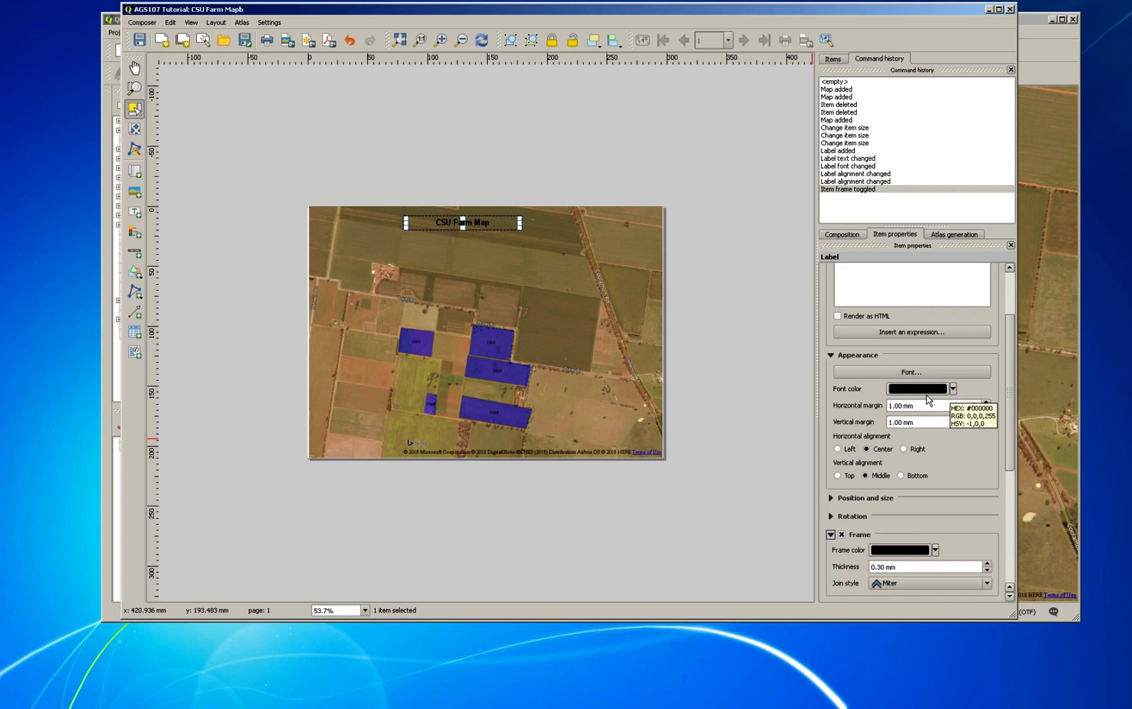
left_click(1009, 595)
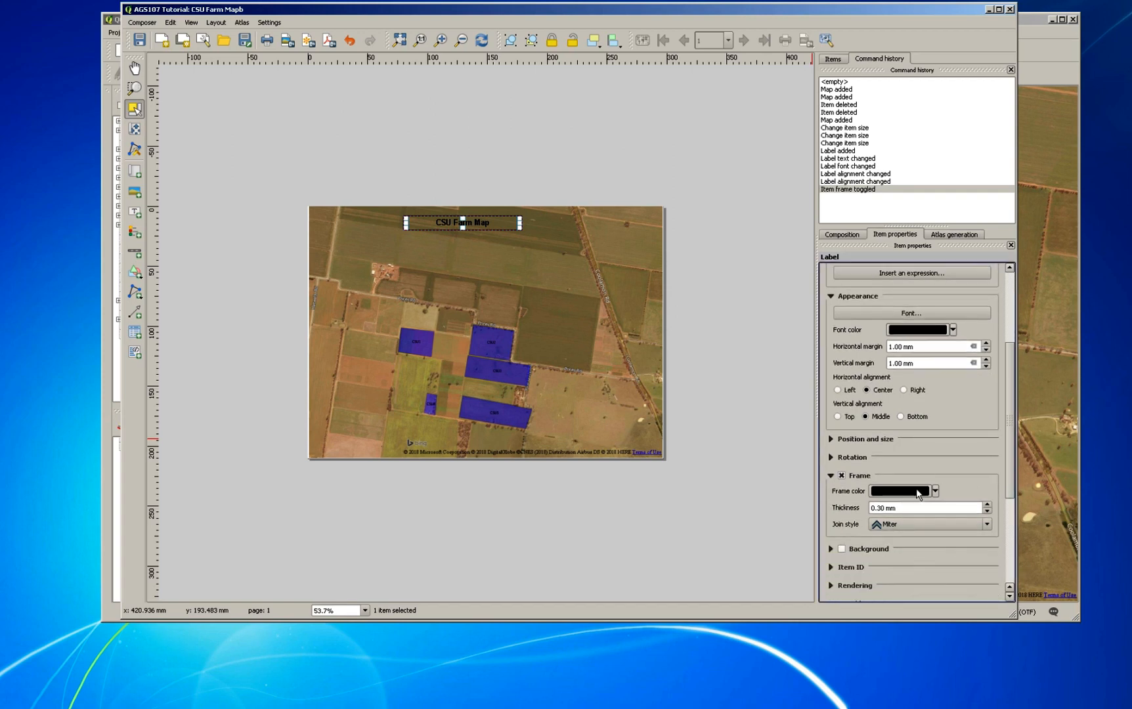
scroll(994, 516, "up", 4)
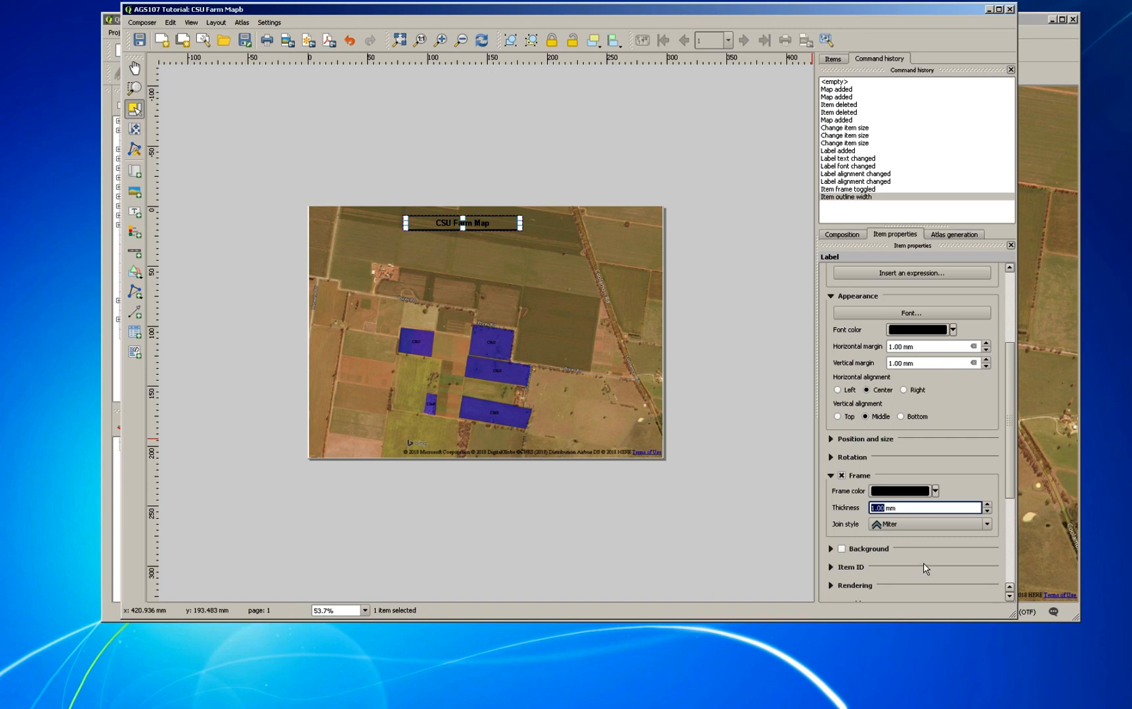
left_click(843, 550)
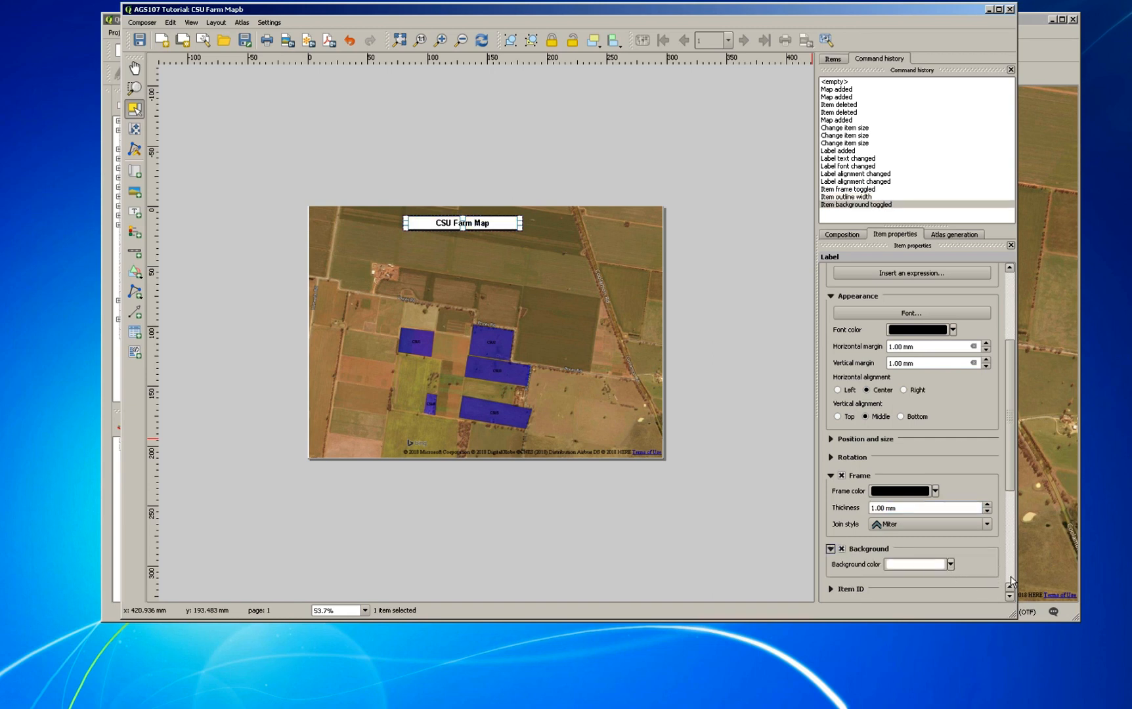
- Move the title label to about the centre of the page's upper edge and narrow its box around the text
scroll(1013, 599, "down", 4)
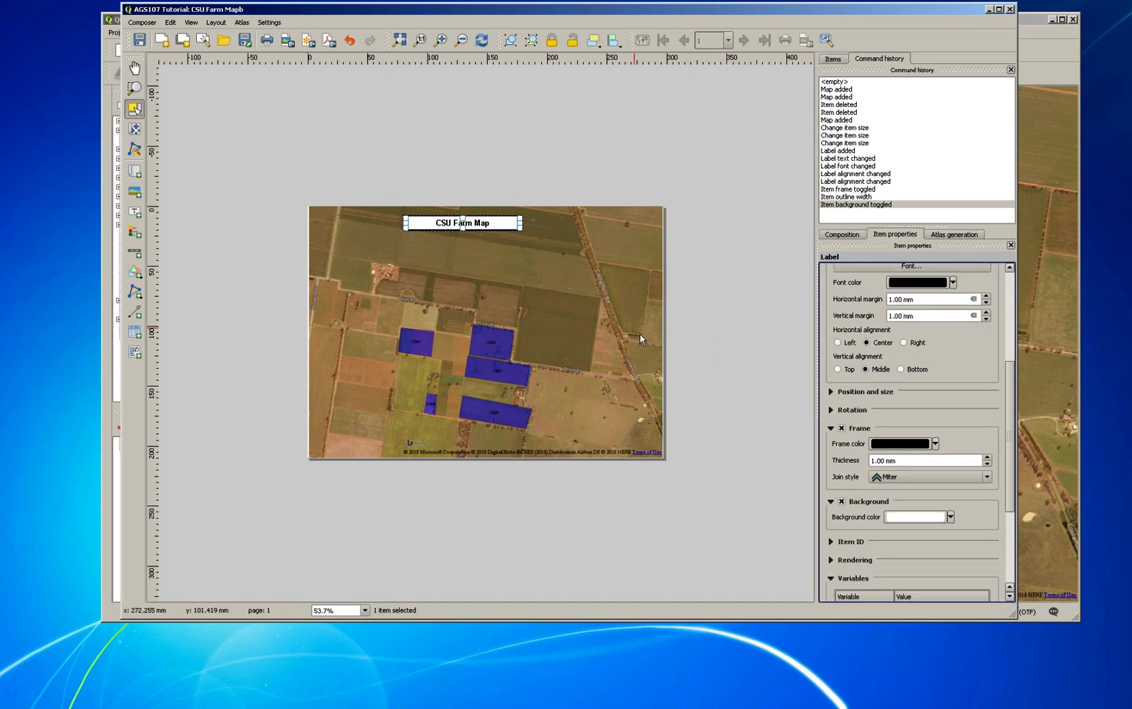
left_click_drag(506, 224, 518, 226)
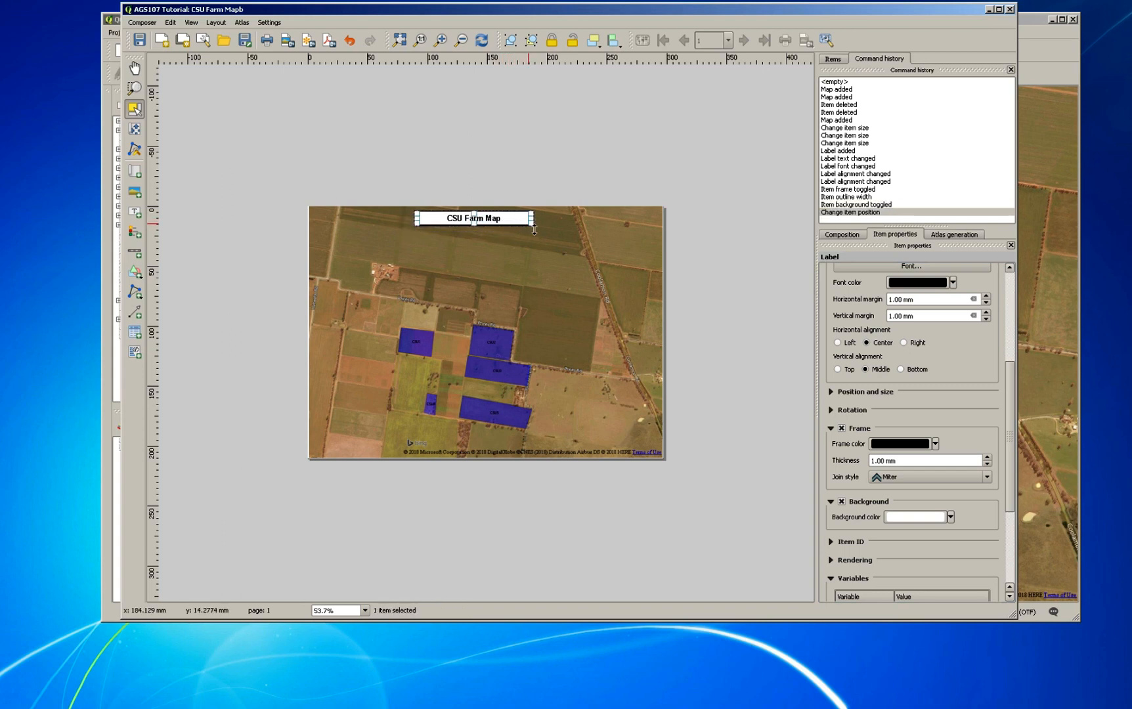
left_click_drag(532, 224, 501, 225)
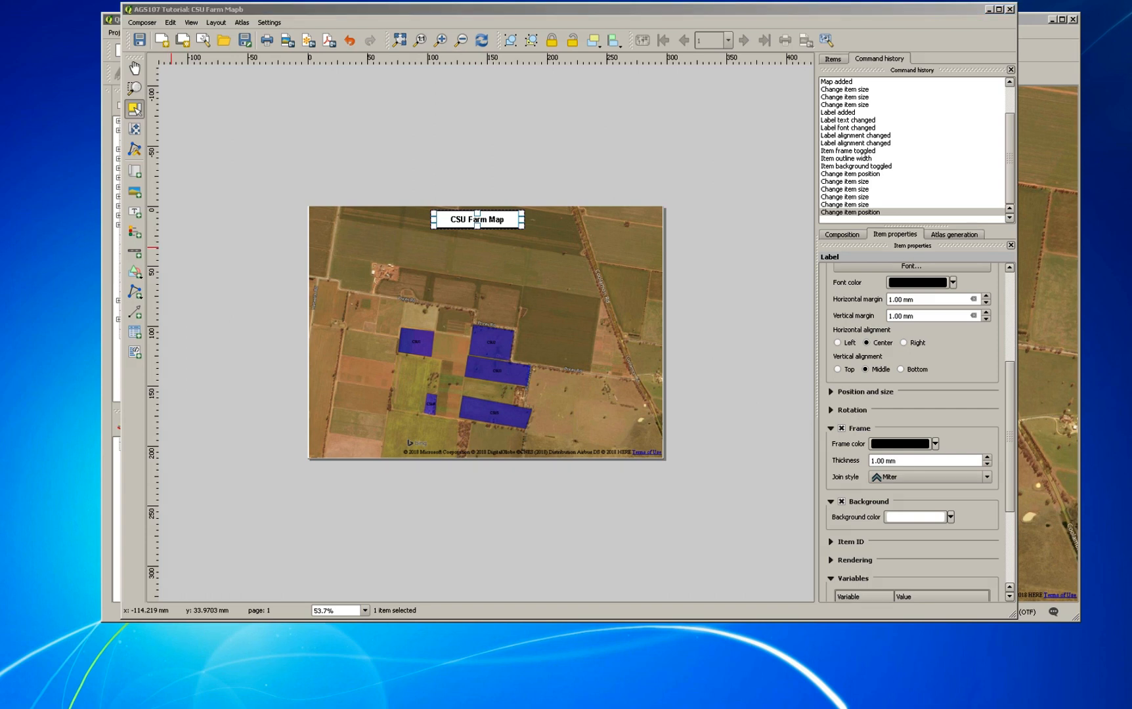
- Add a legend in the lower-left corner of the map page and review the item text of its Paddock Boundaries entry
left_click(139, 237)
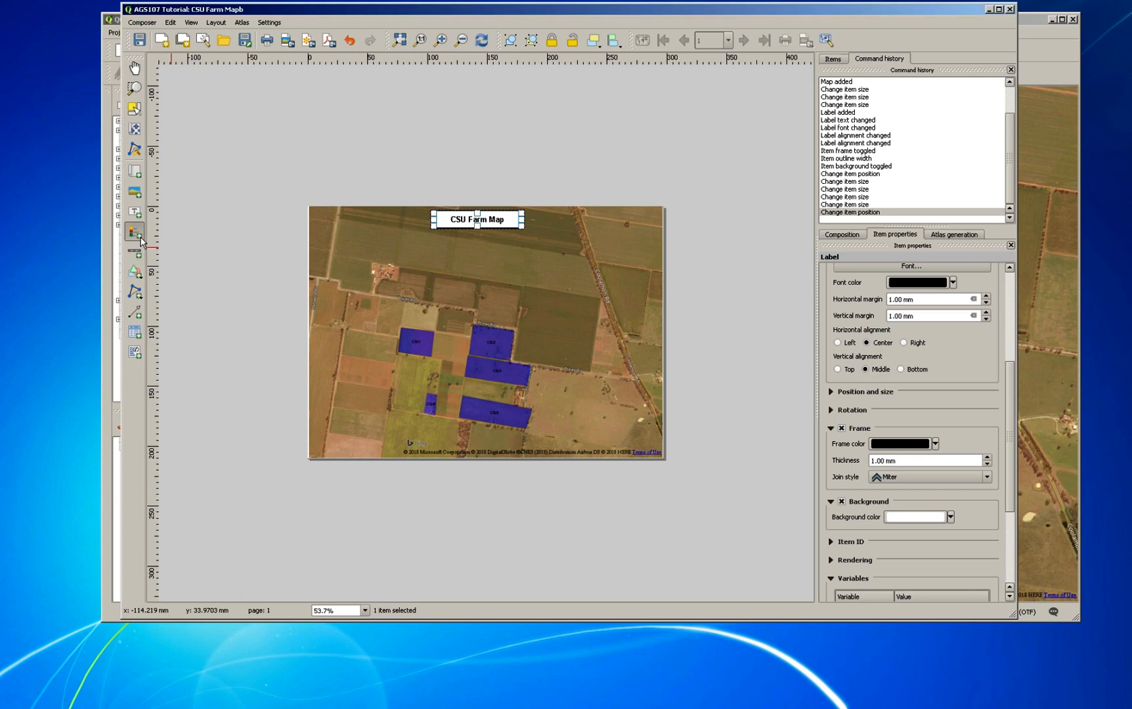
left_click_drag(319, 399, 373, 458)
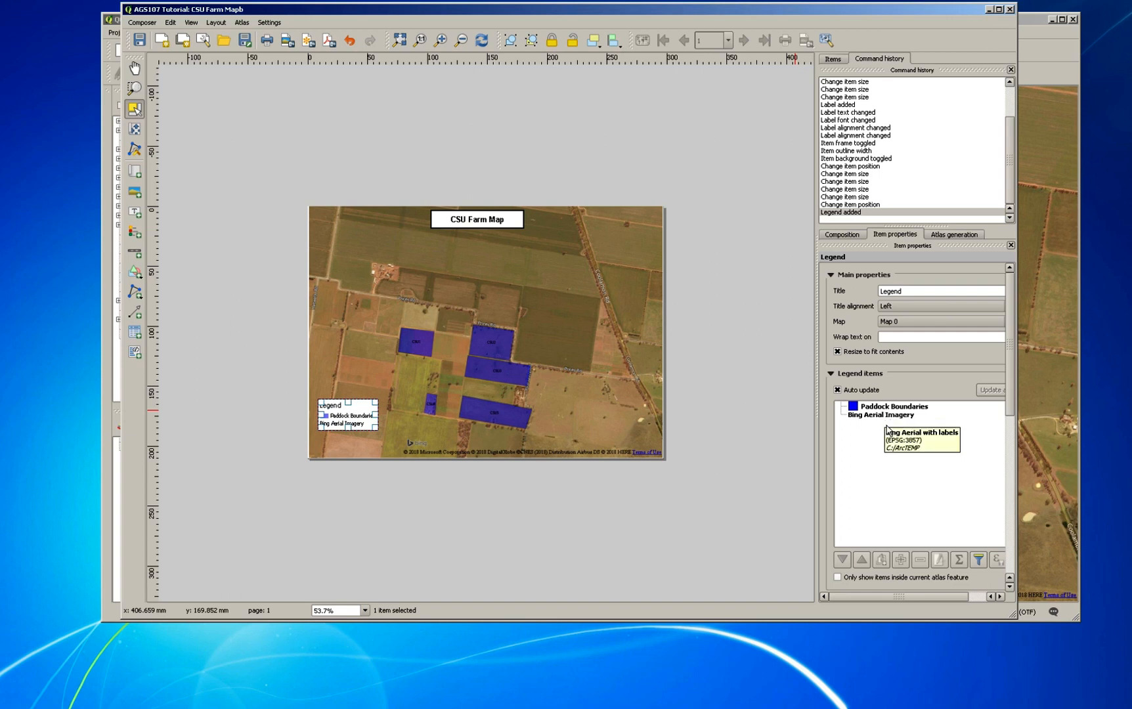
left_click(906, 409)
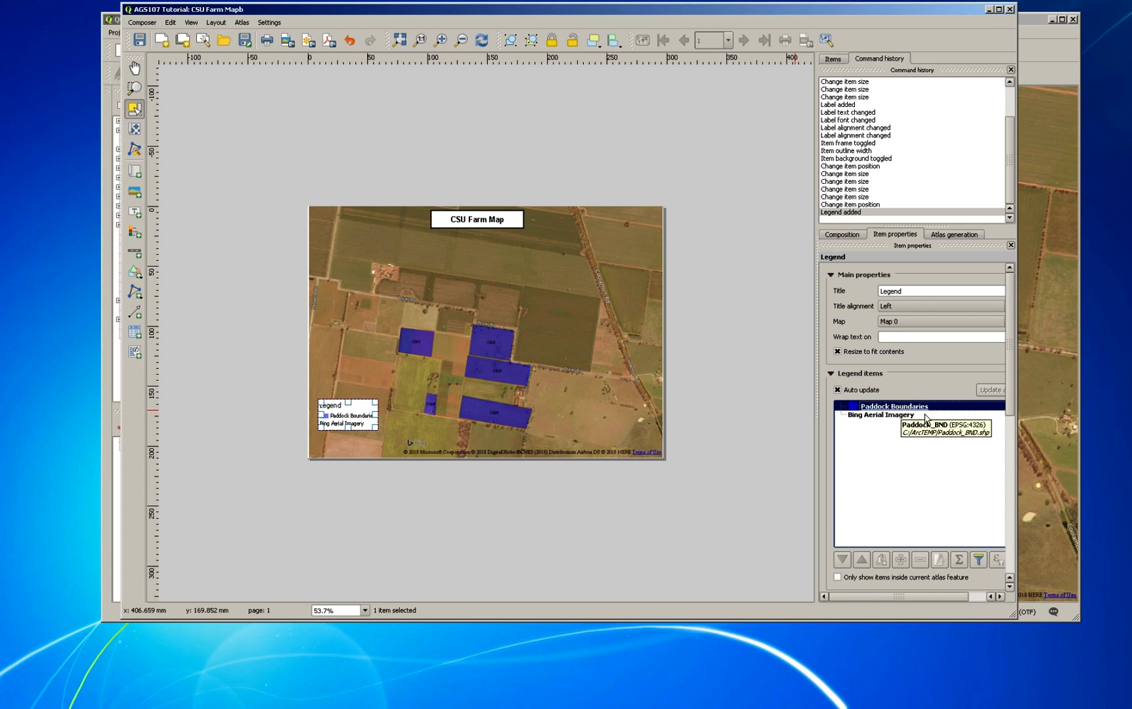
double_click(925, 412)
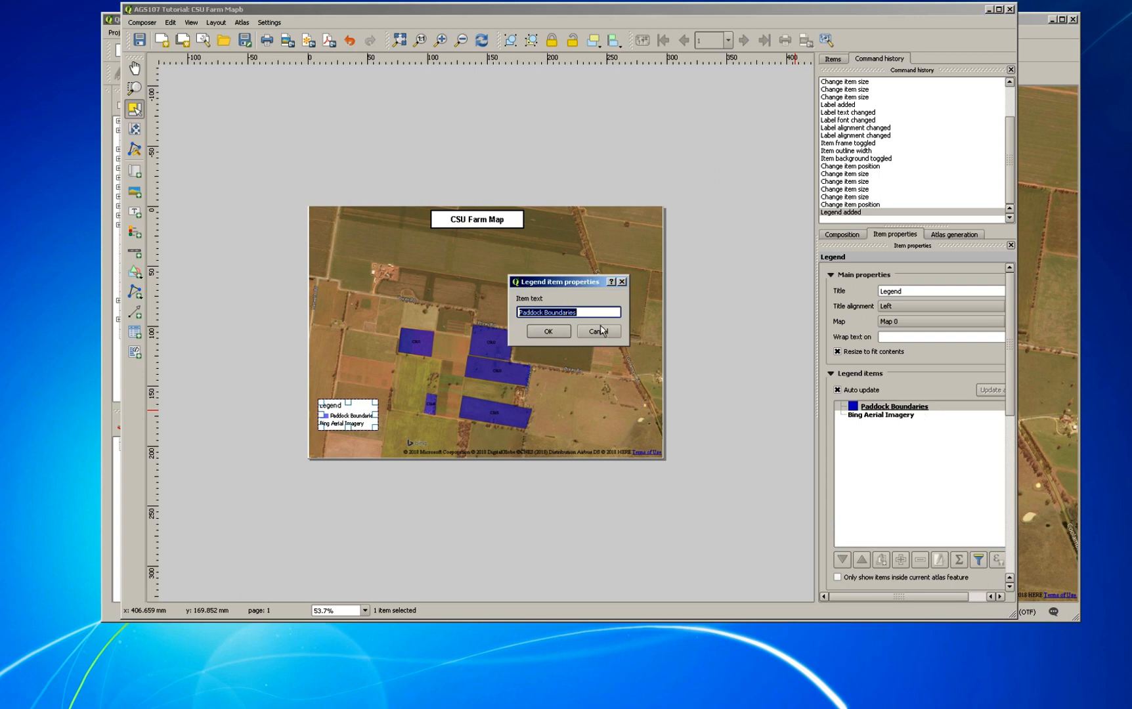
left_click(559, 336)
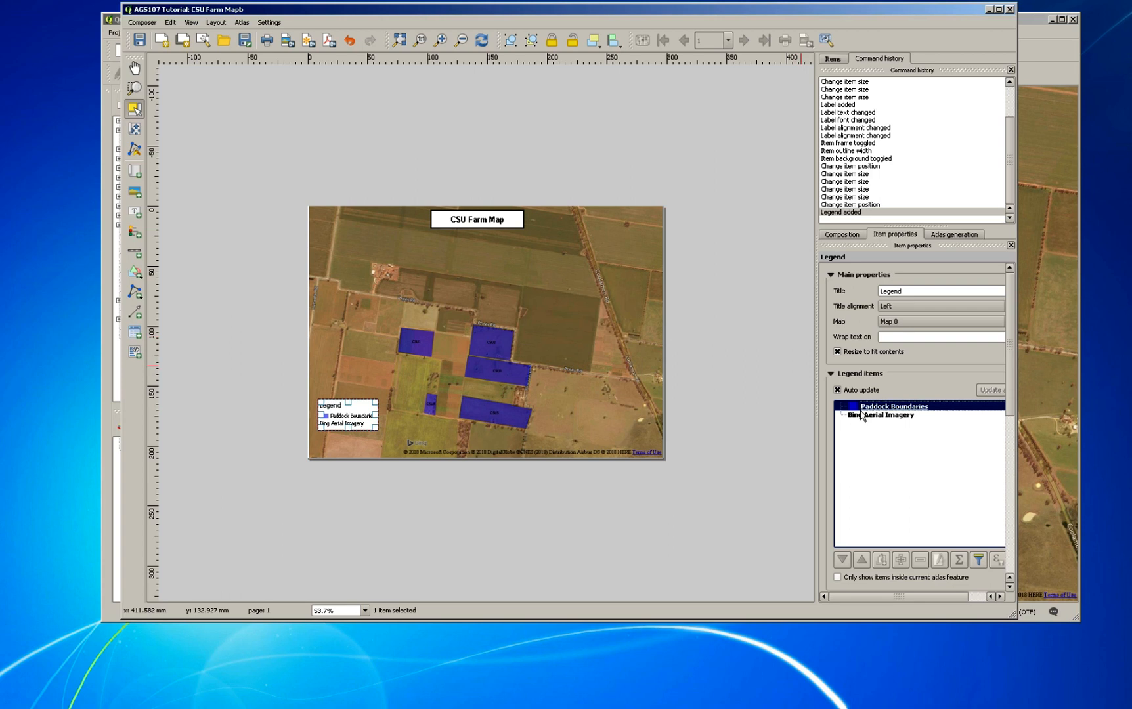
double_click(861, 410)
left_click(554, 335)
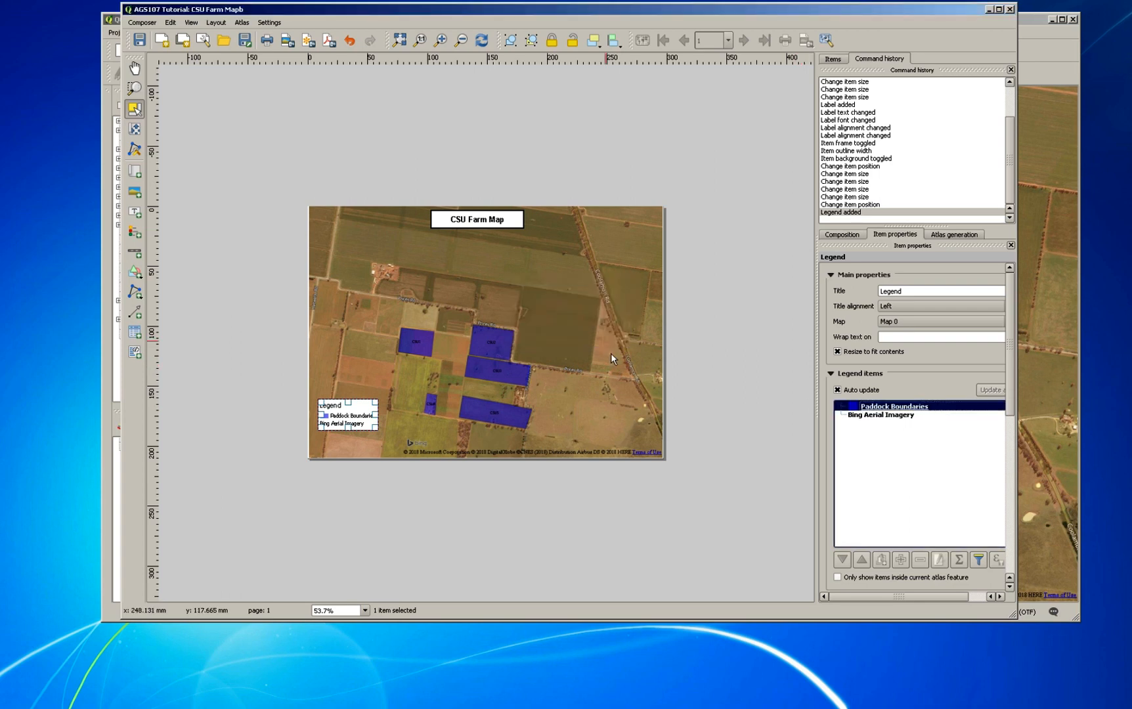
- Rename the legend's Bing Aerial Imagery entry to "Aerial Imagery"
left_click(883, 414)
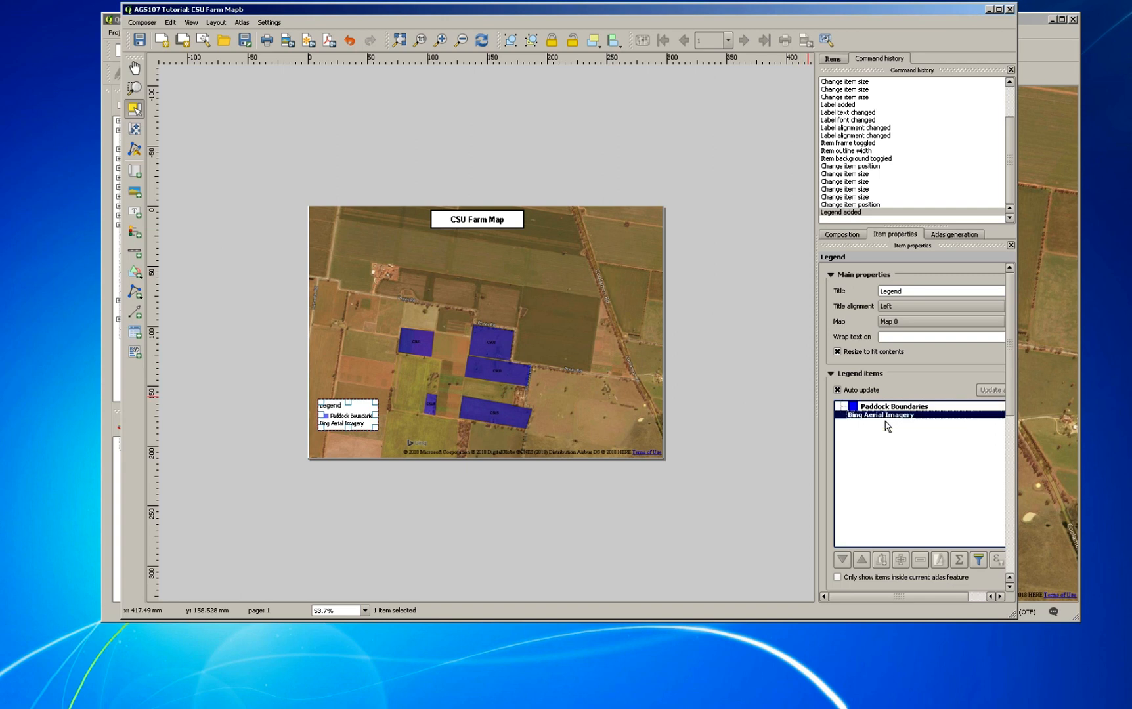
double_click(884, 416)
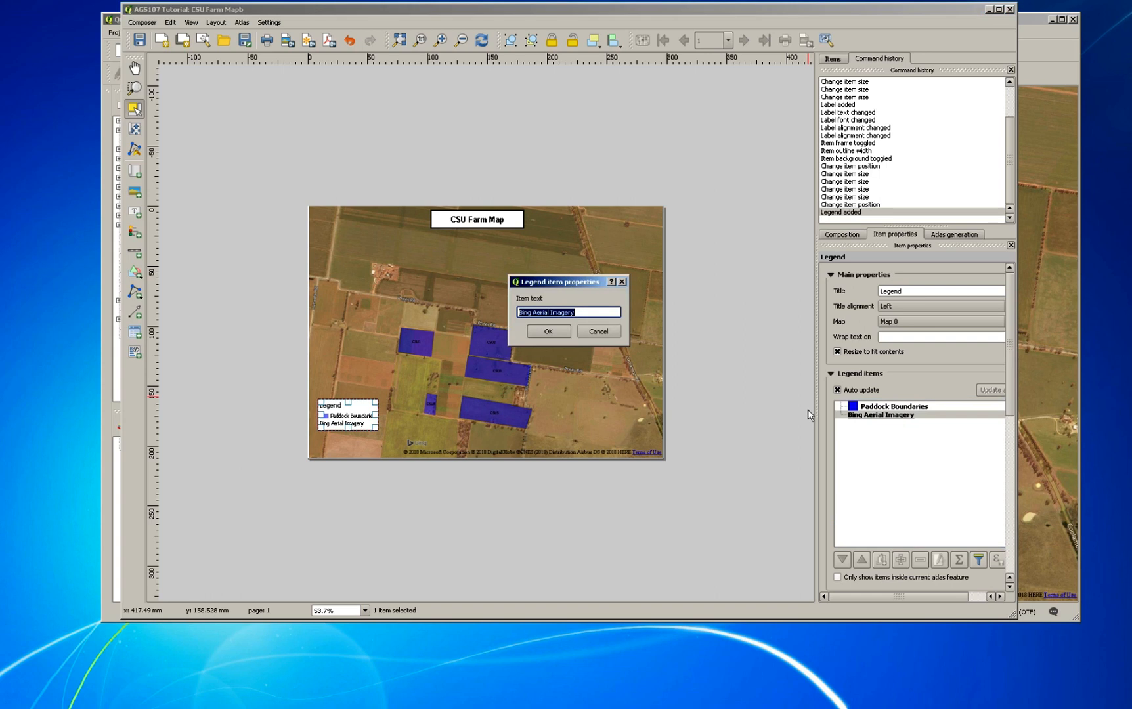
double_click(523, 315)
key("BackSpace")
left_click(548, 332)
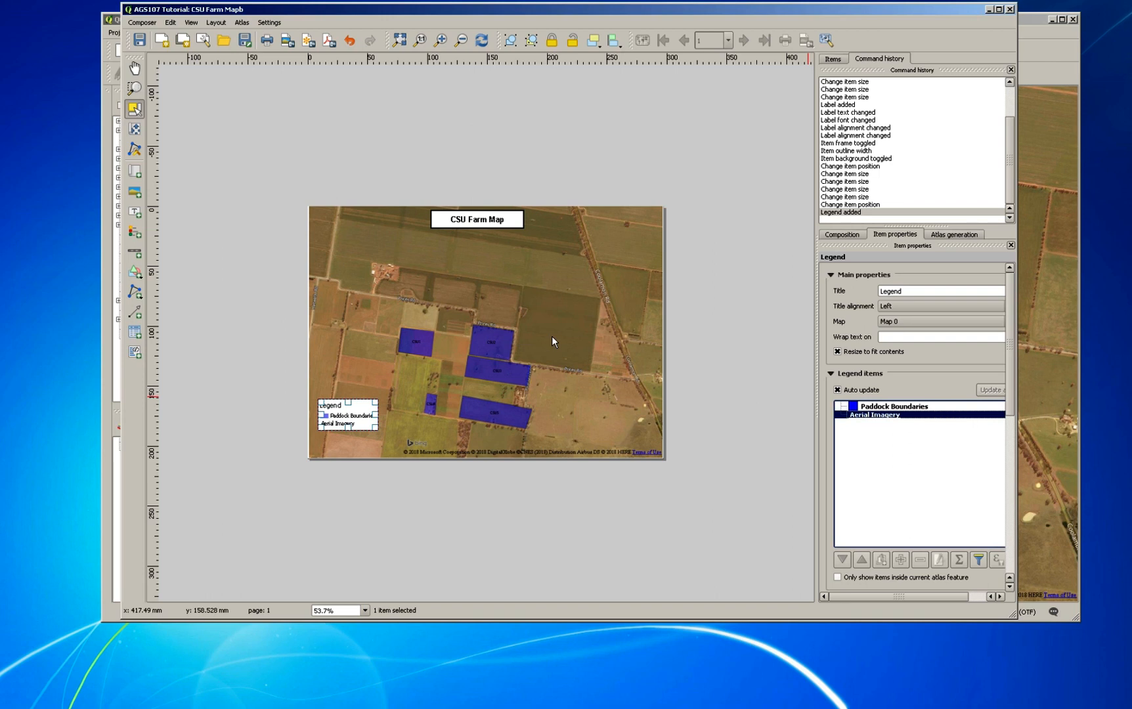
- Review the legend's background settings and turn on its frame
scroll(878, 421, "down", 5)
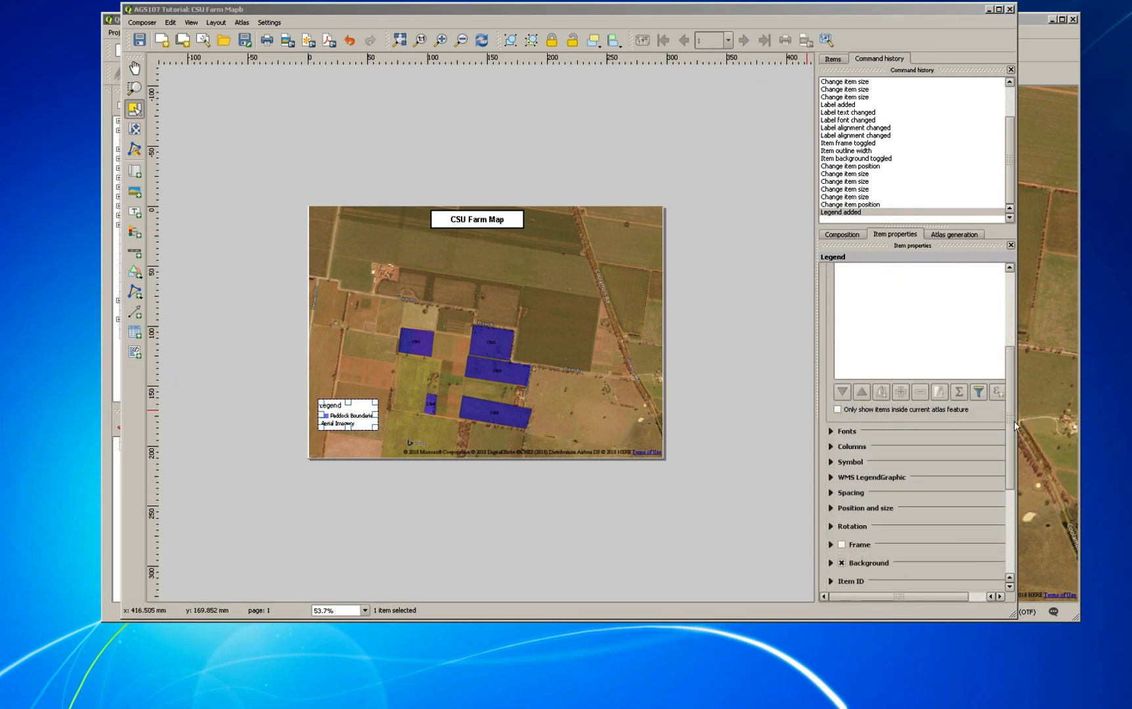
left_click_drag(1016, 424, 1015, 349)
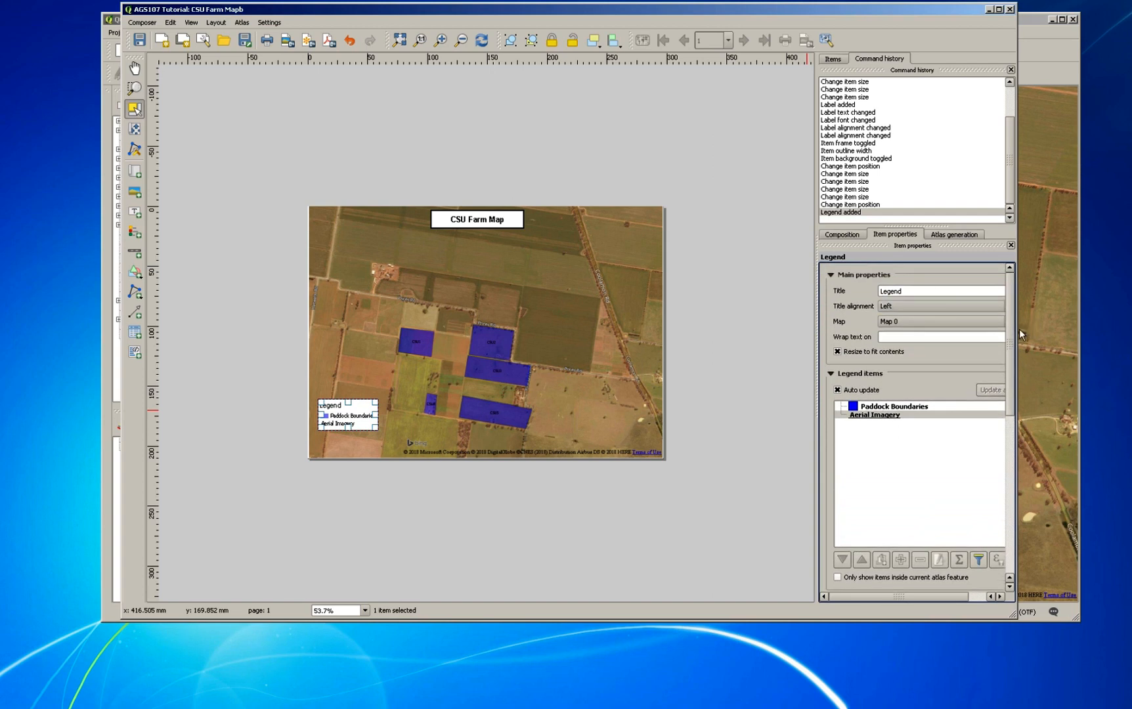
left_click_drag(1017, 329, 1014, 453)
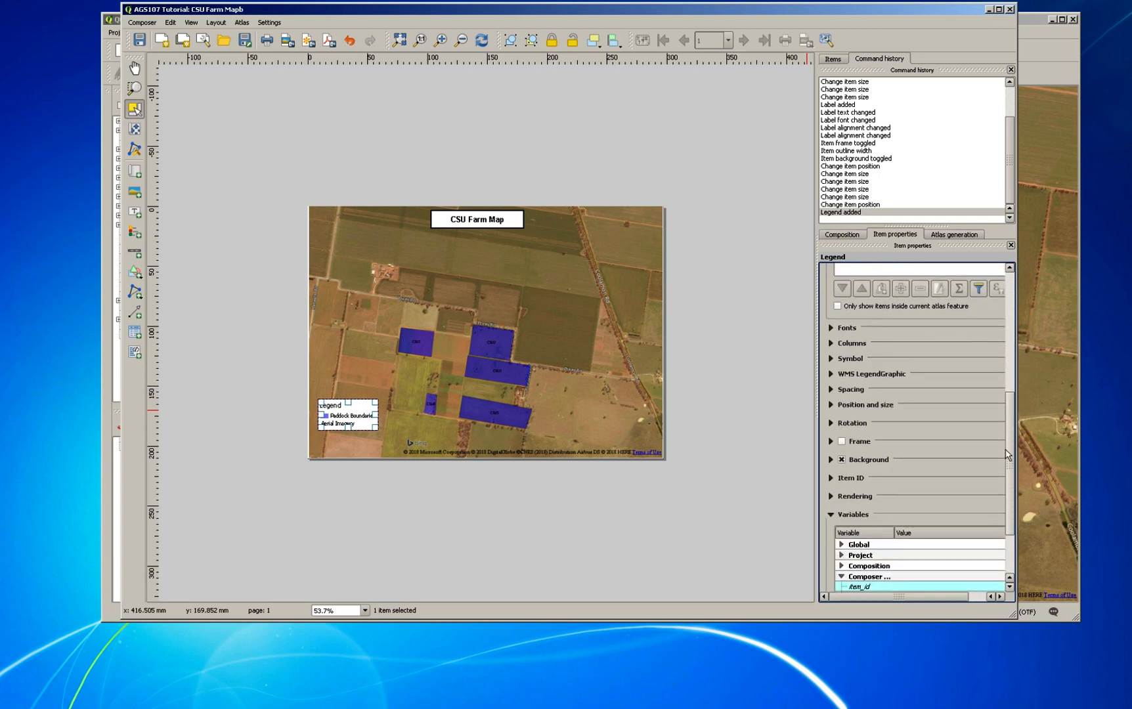
left_click(831, 460)
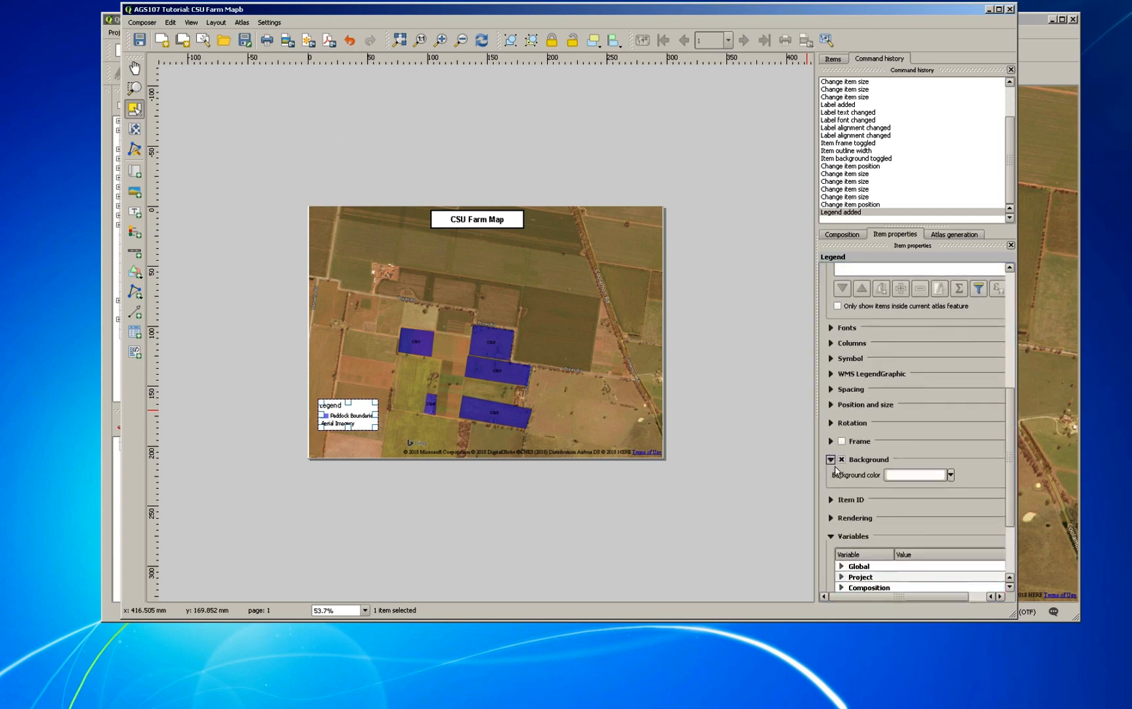
left_click(950, 476)
left_click(951, 476)
left_click(841, 441)
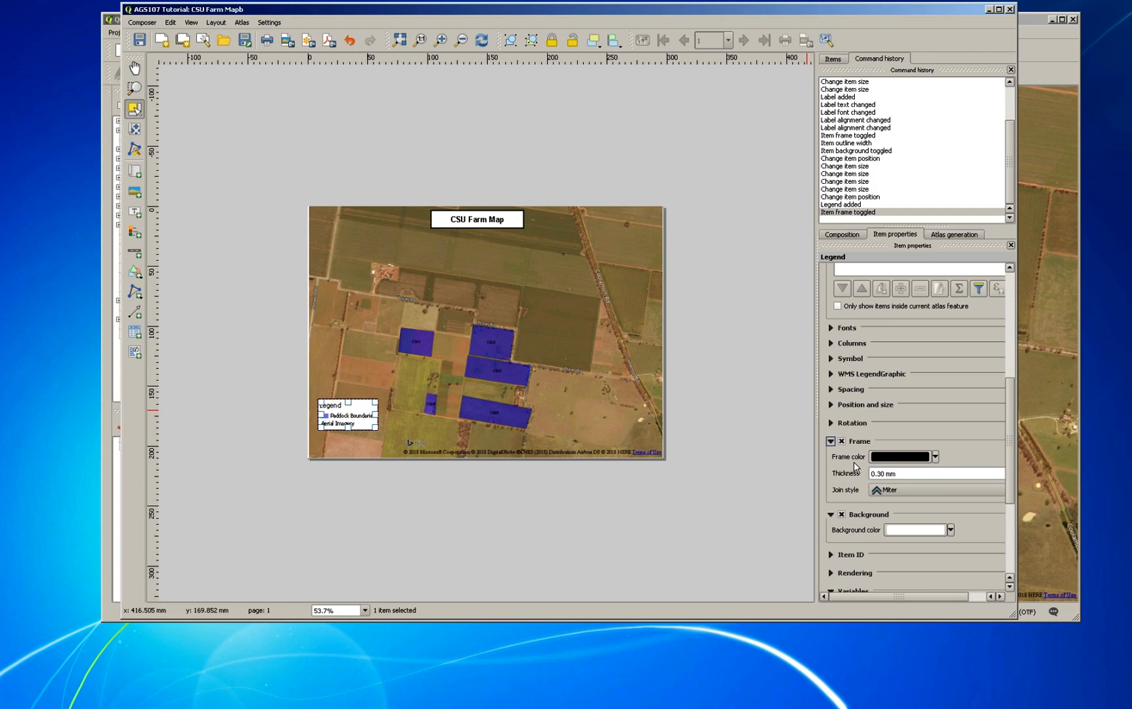
left_click_drag(1012, 467, 1014, 417)
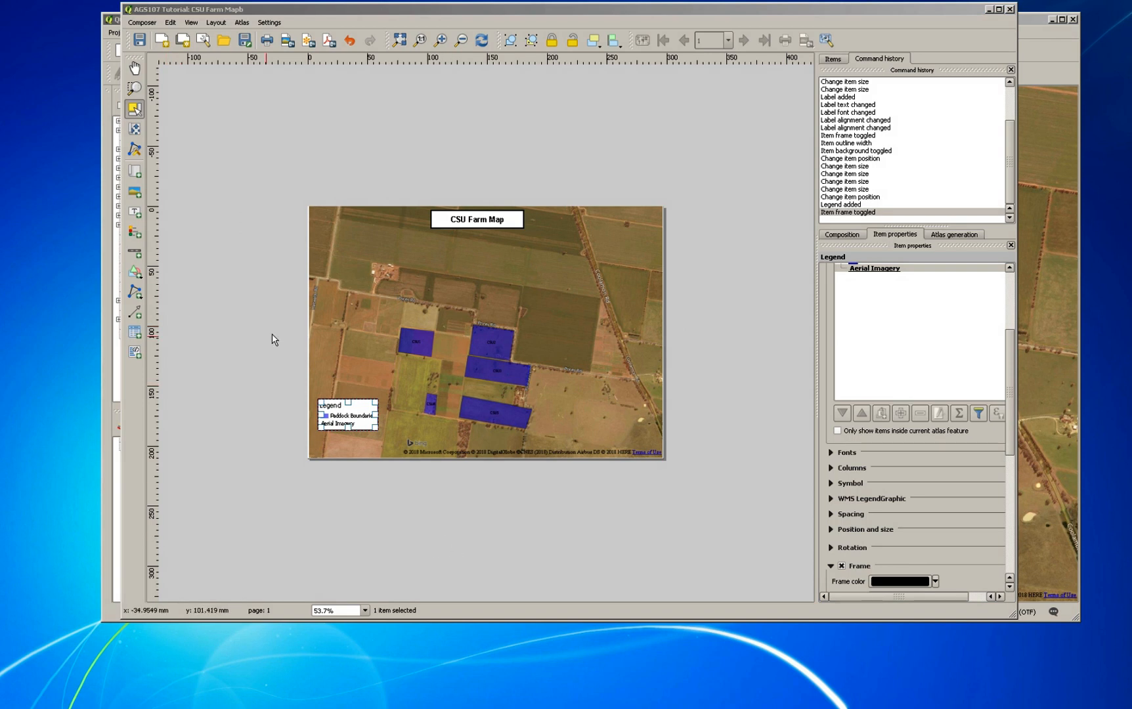
- Add a scale bar near the map page's lower edge with 3 right segments and a fixed width of 100 units
left_click(140, 258)
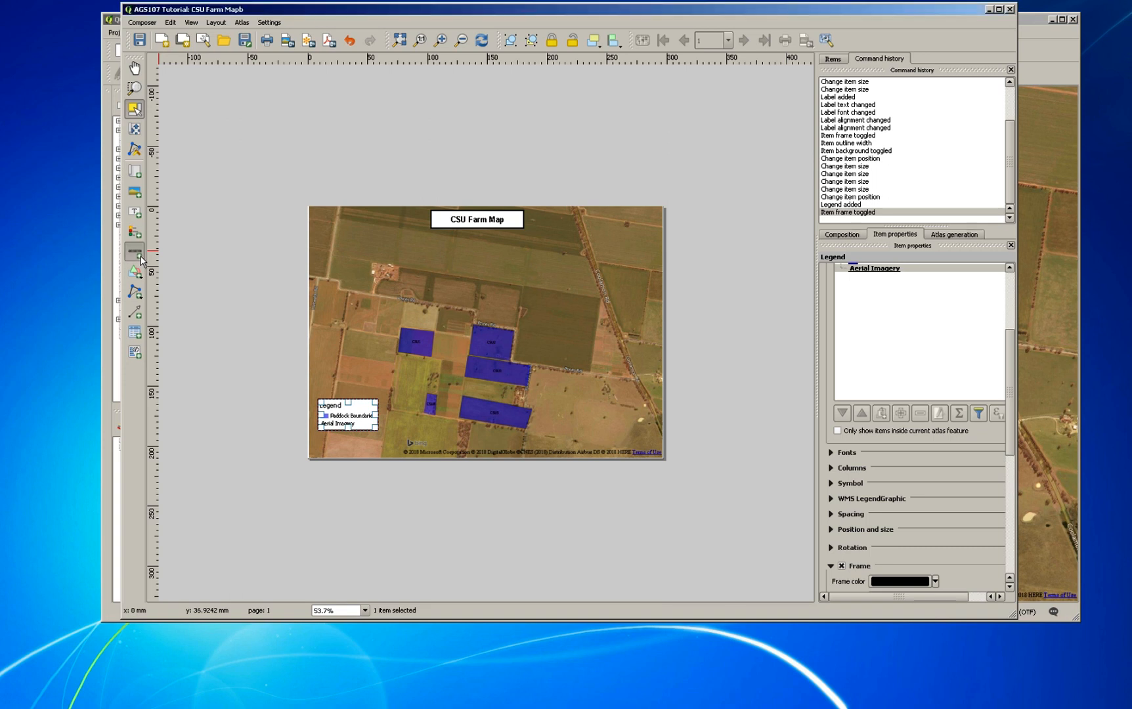
left_click_drag(421, 436, 468, 450)
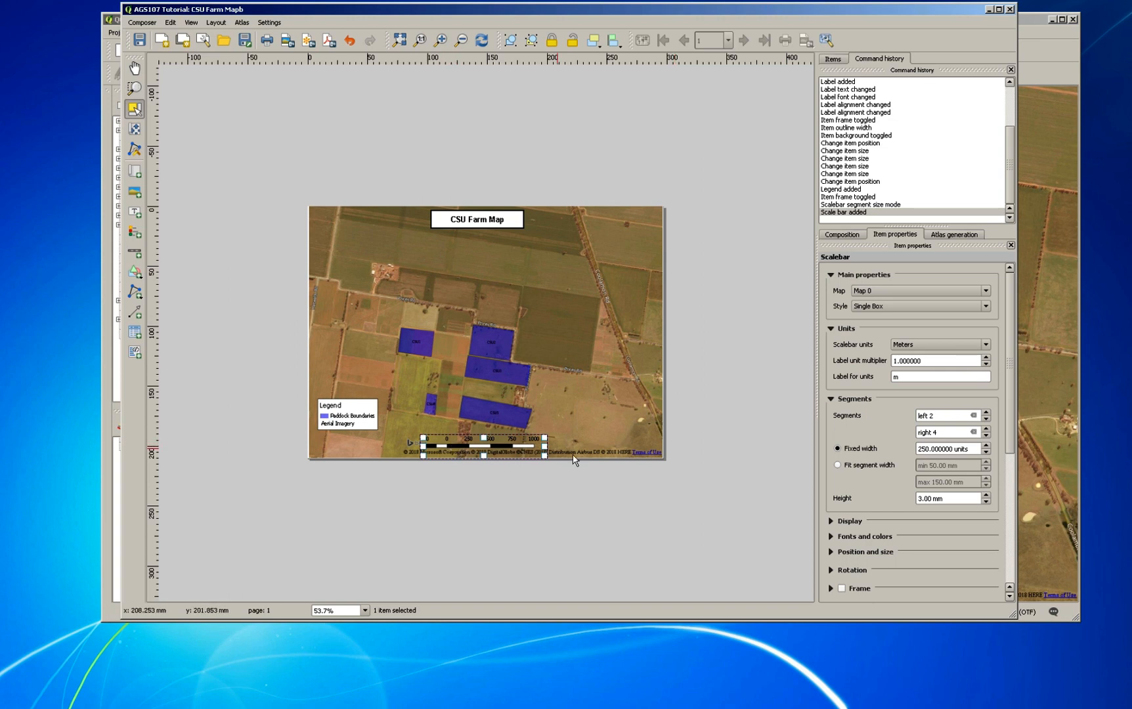
left_click(986, 434)
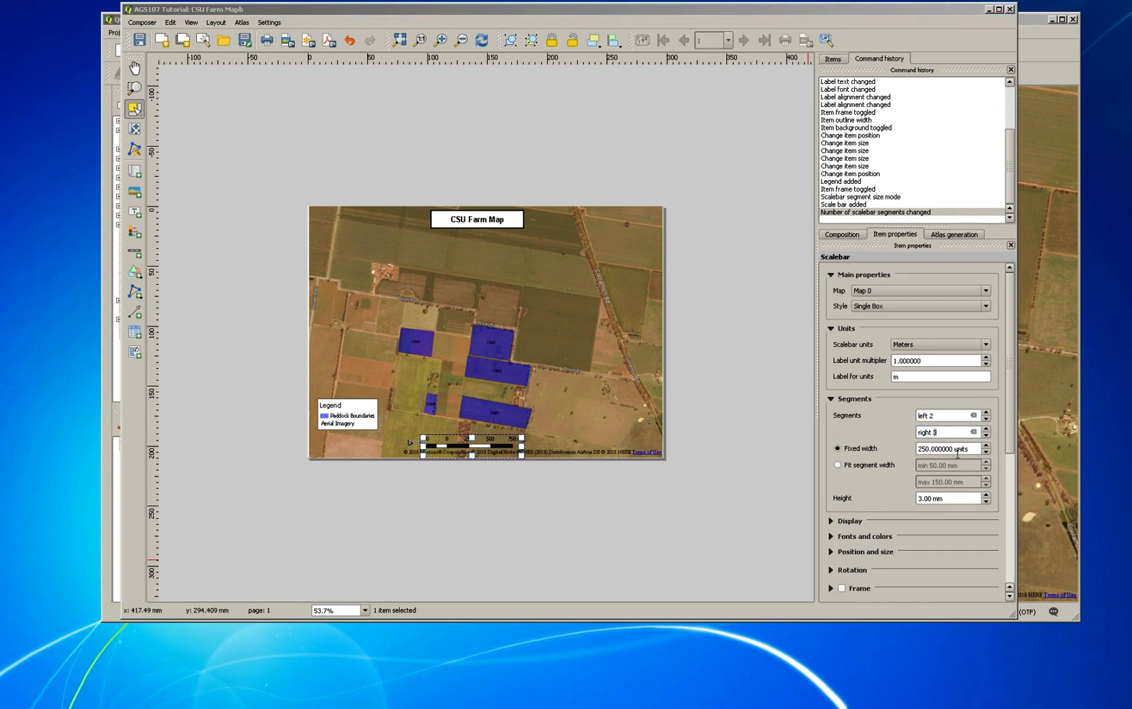
double_click(923, 452)
type("100")
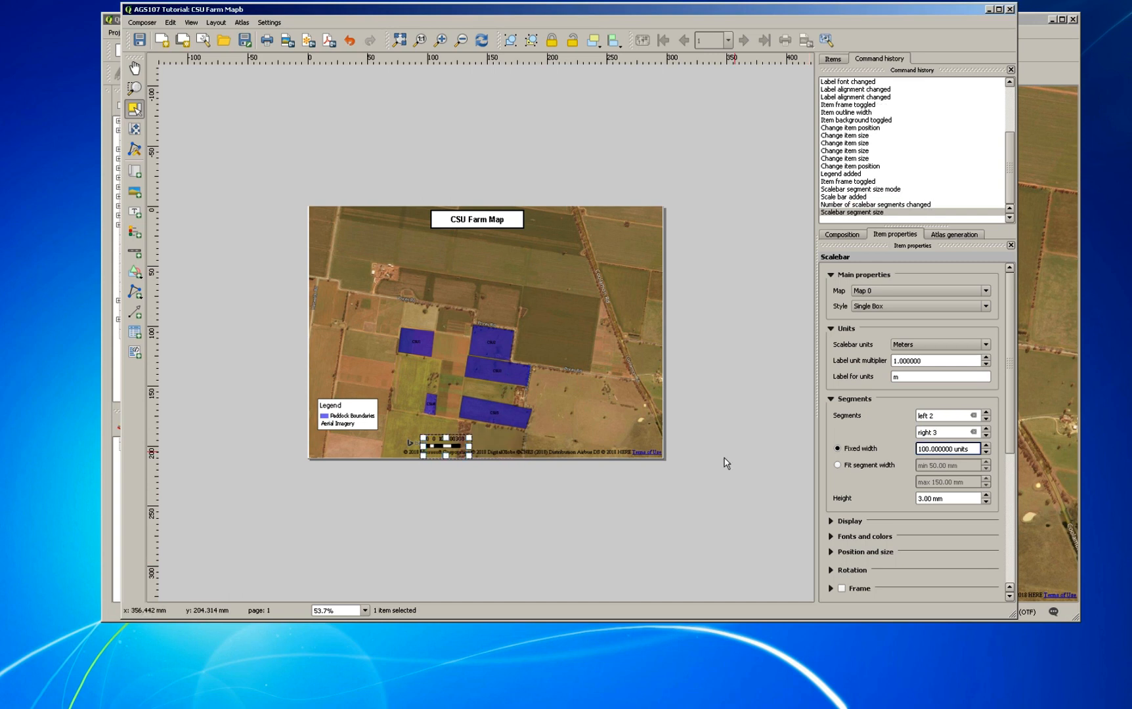
- Resize the scale bar's box and shift it right along the lower edge of the page, below the southernmost paddock
left_click_drag(474, 440, 530, 439)
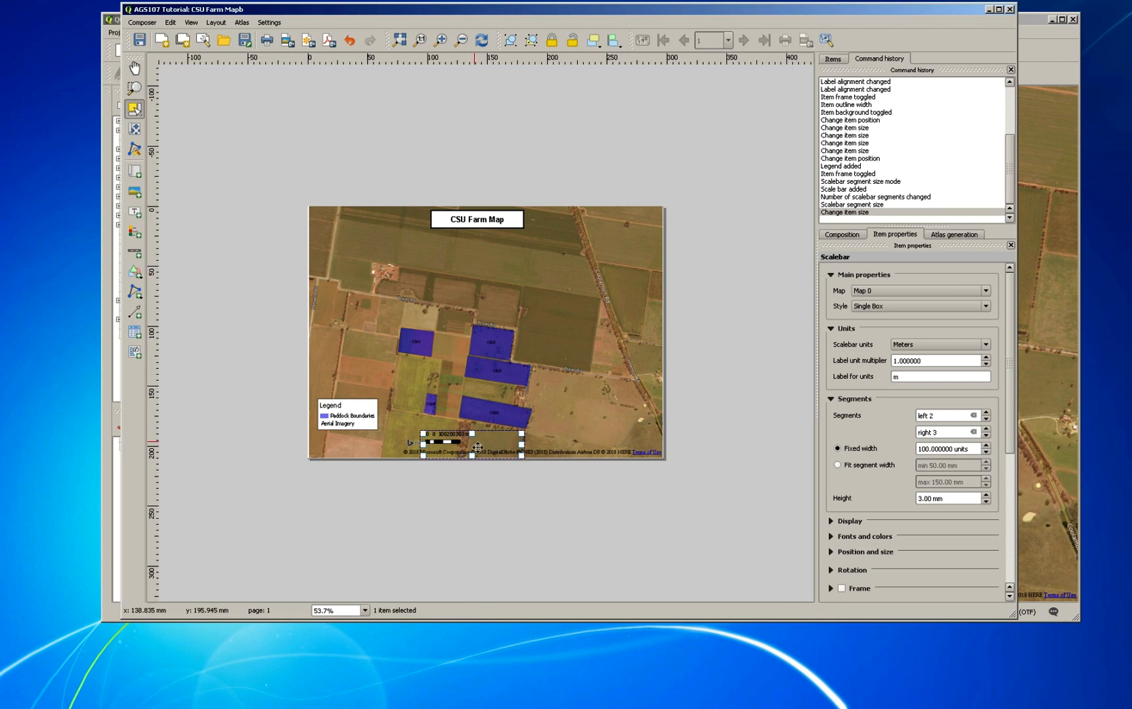
left_click_drag(463, 445, 537, 454)
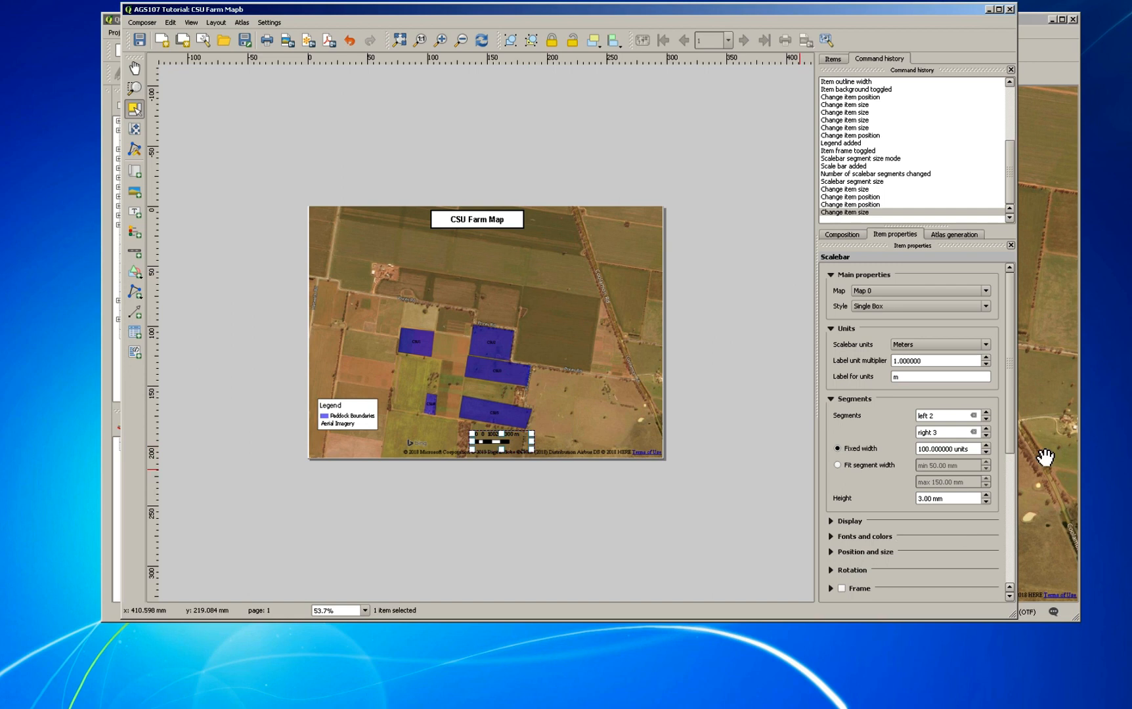
scroll(1015, 446, "down", 1)
scroll(1017, 459, "down", 4)
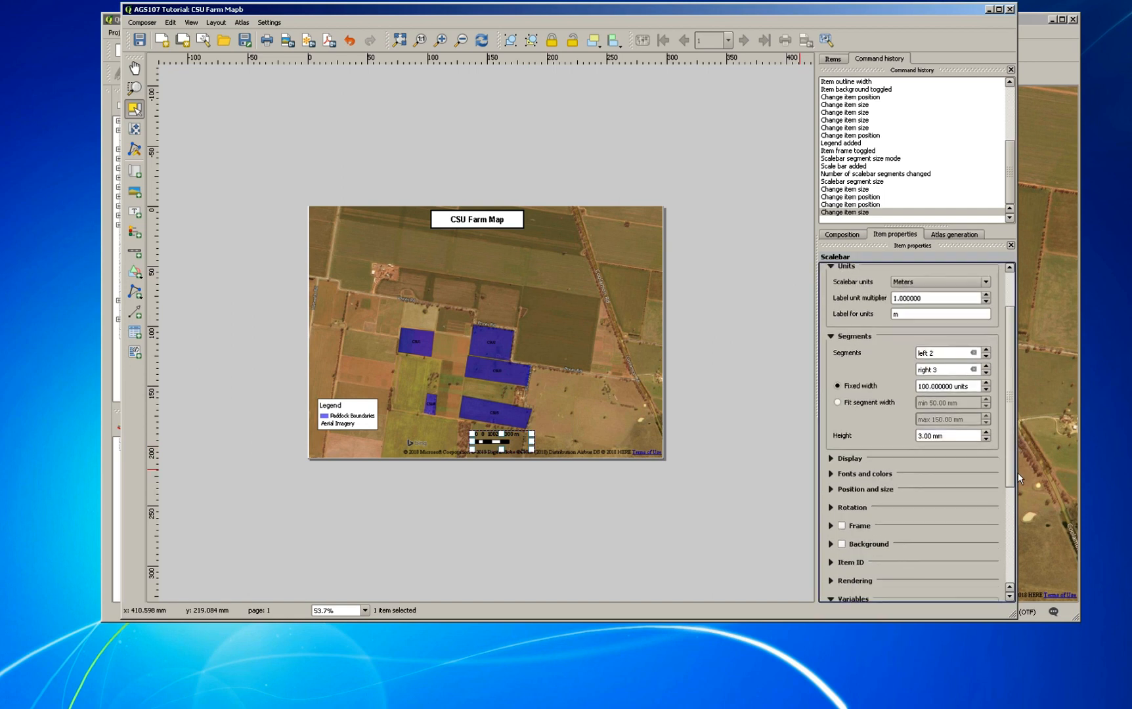
scroll(1019, 523, "down", 1)
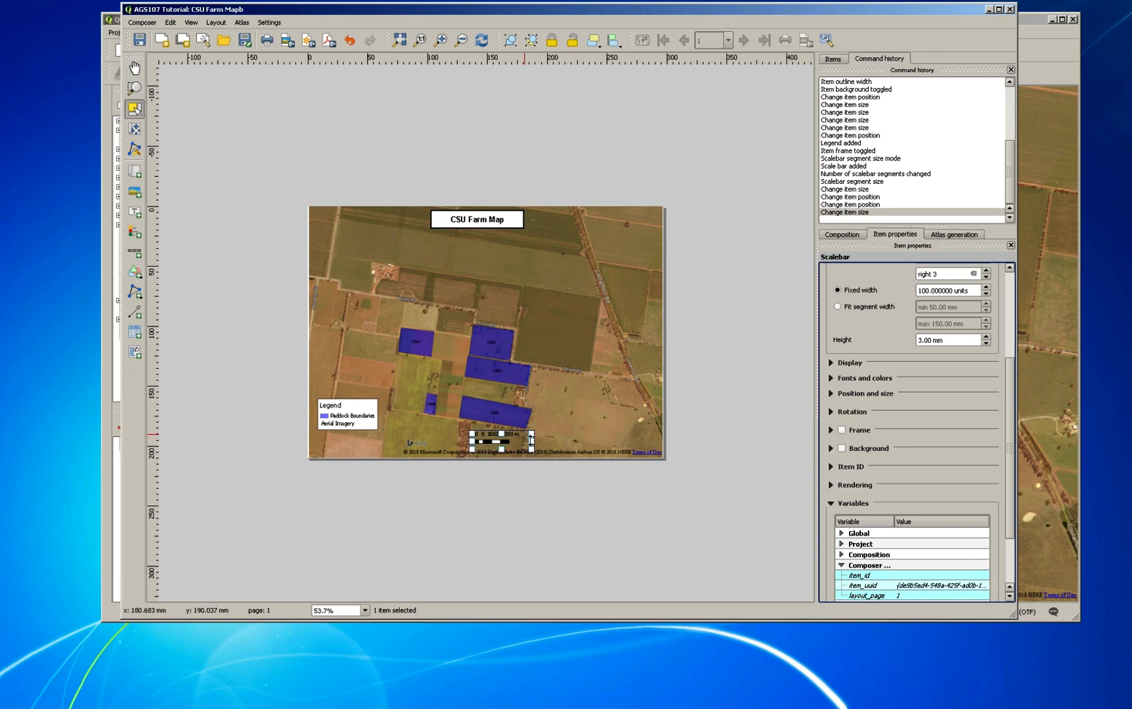
left_click_drag(527, 443, 532, 440)
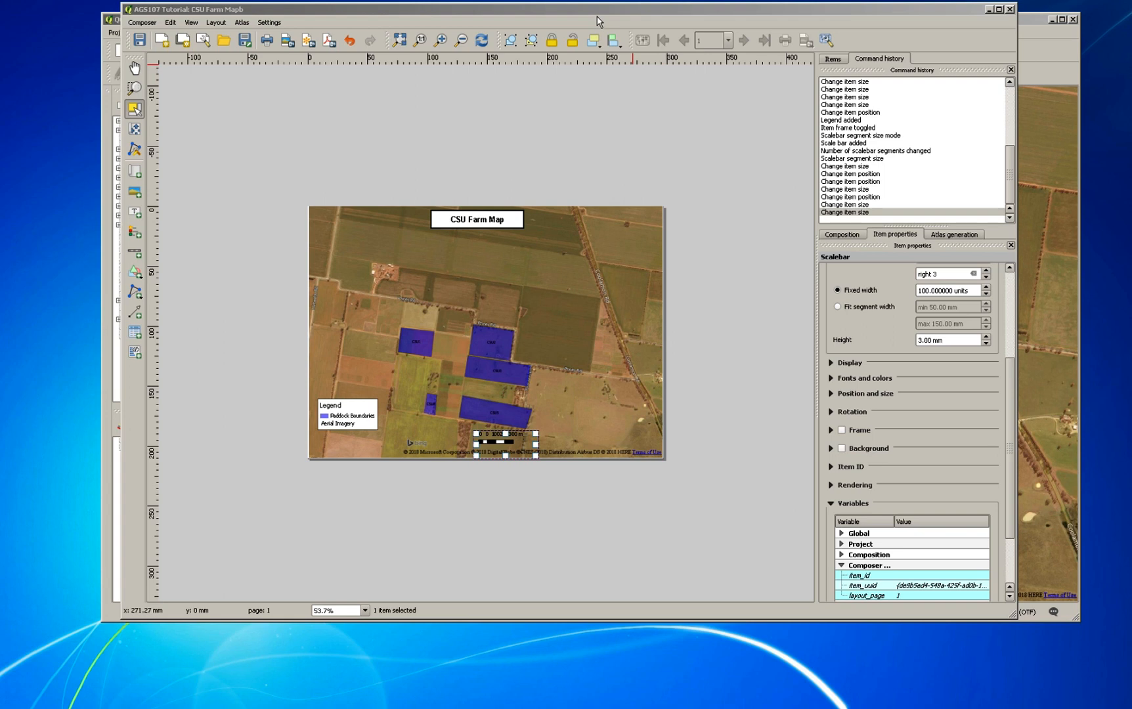
- Look up the project's coordinate reference system in the main QGIS window's project properties and return to the print composer
left_click_drag(597, 20, 674, 133)
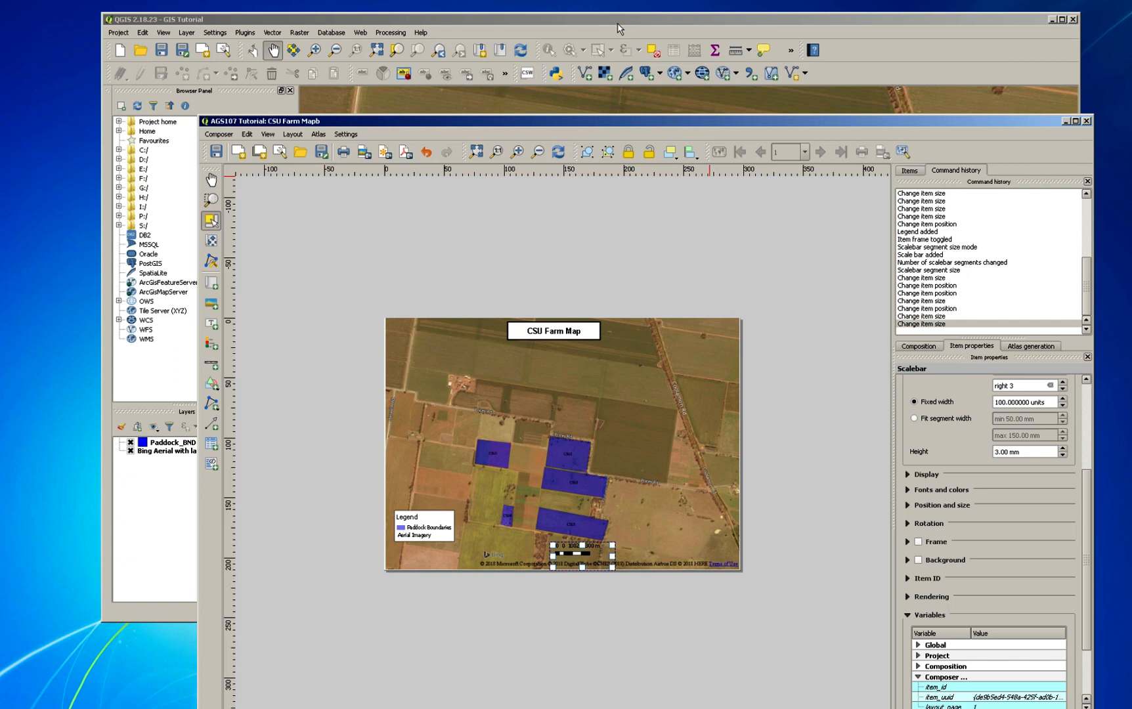
left_click(617, 28)
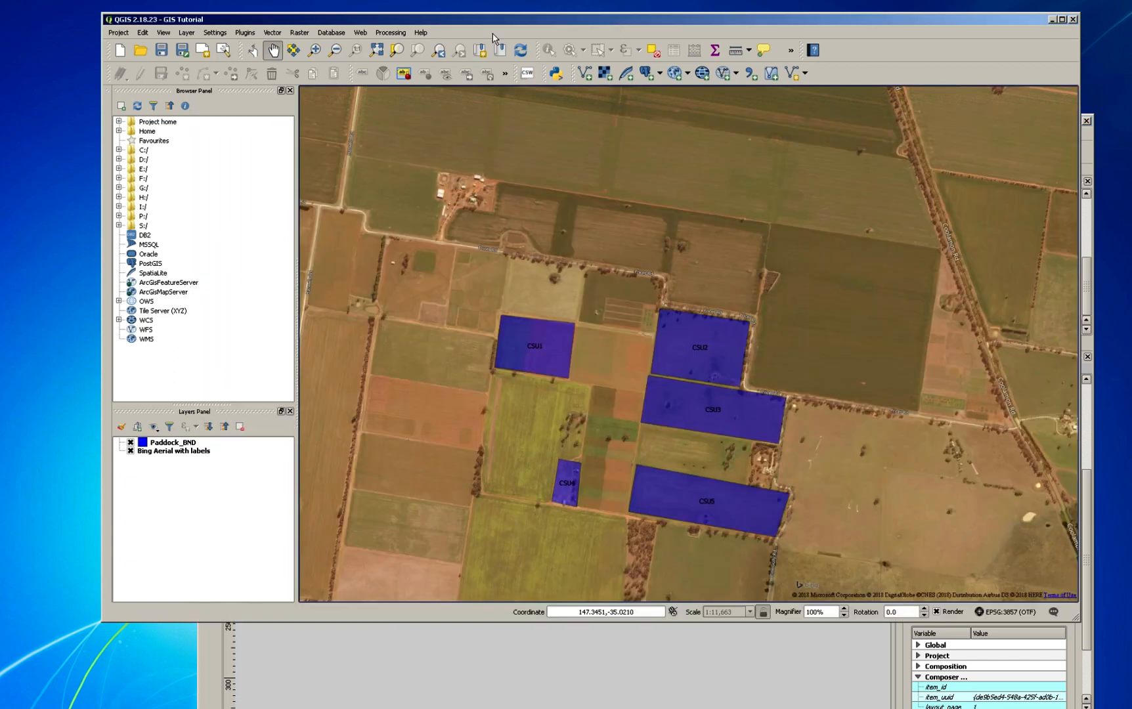
left_click(119, 32)
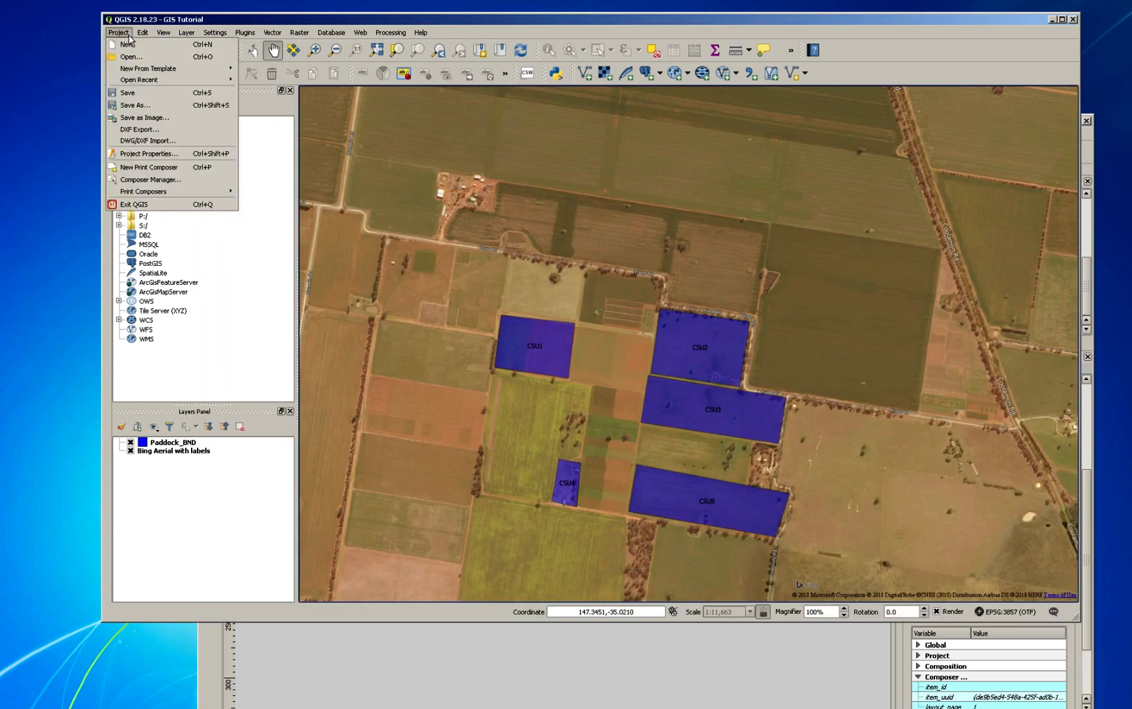
left_click(164, 154)
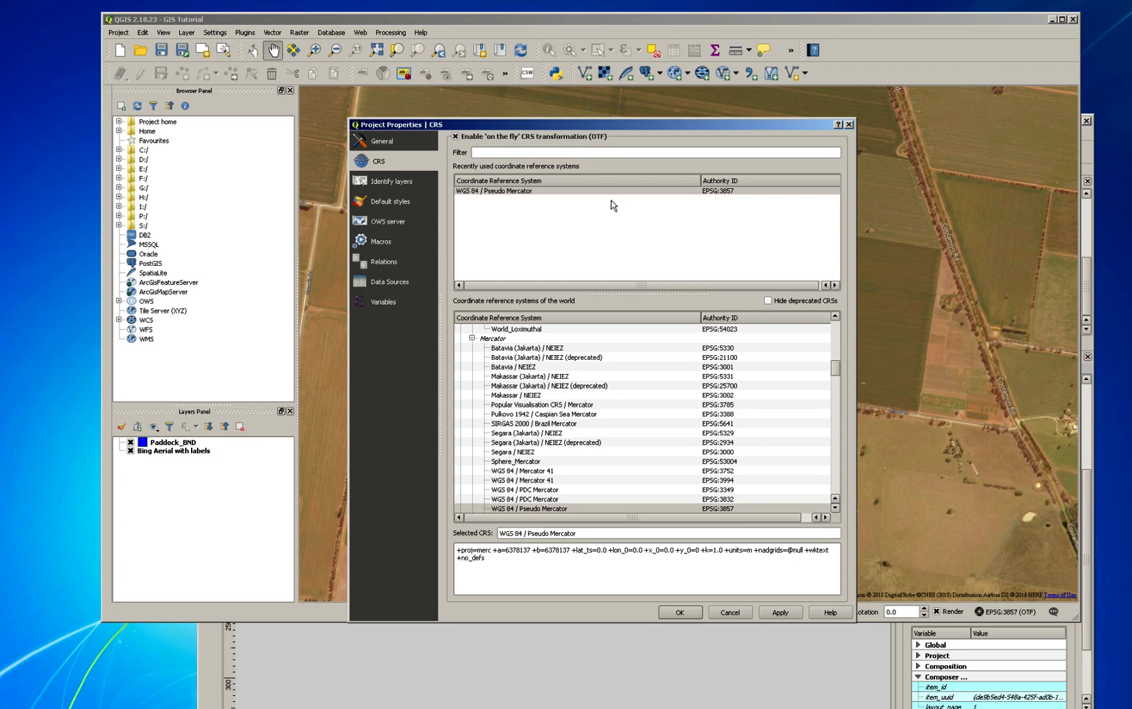
left_click(852, 126)
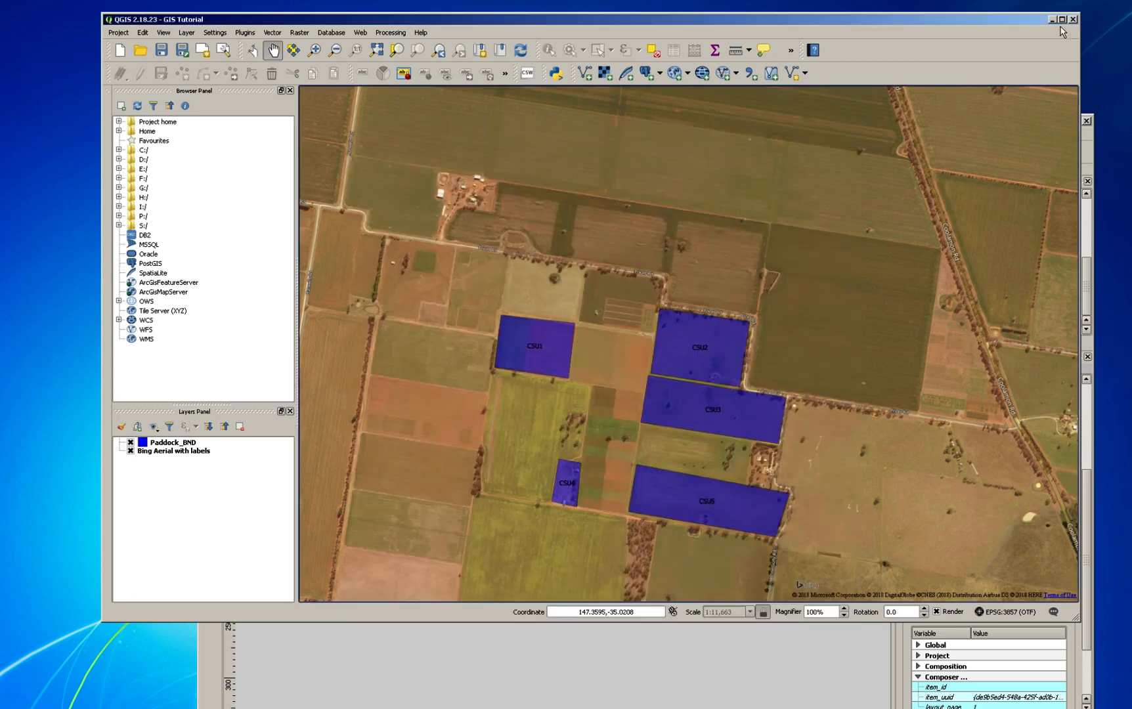
left_click(1090, 148)
left_click_drag(981, 129, 897, 19)
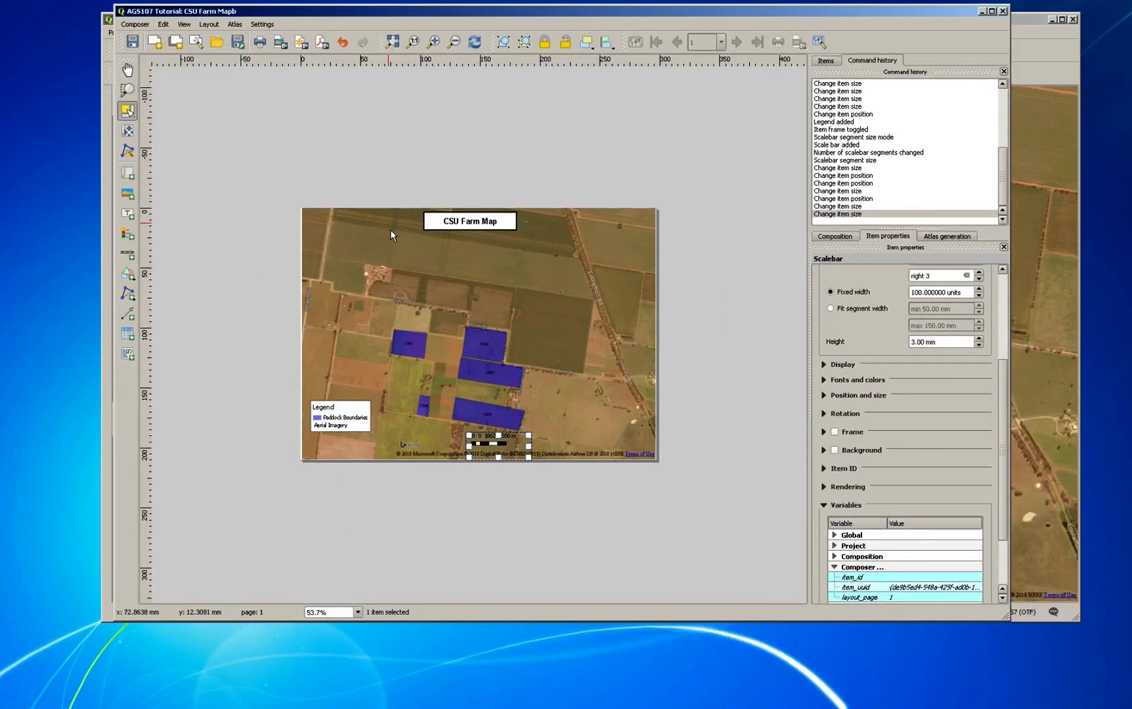
- Add a label in the lower-right corner of the map page with the text "WGS84 / Pseudo Mercator"
left_click(127, 214)
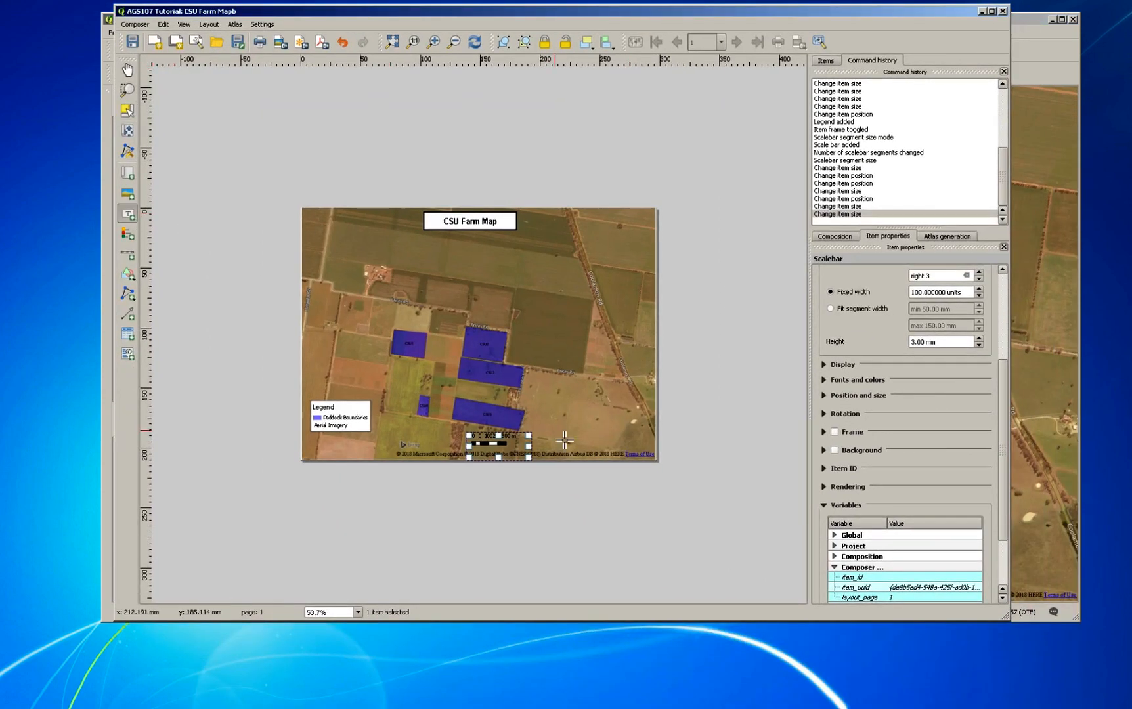
left_click_drag(566, 428, 646, 453)
left_click_drag(855, 298, 829, 296)
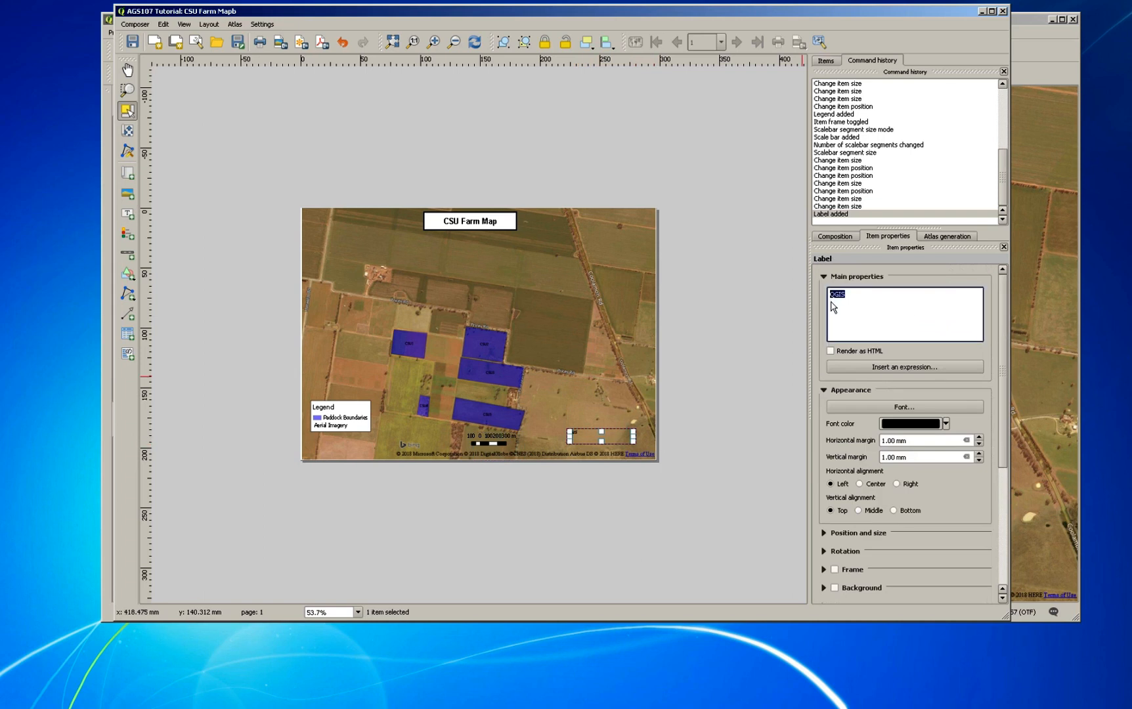
type("W")
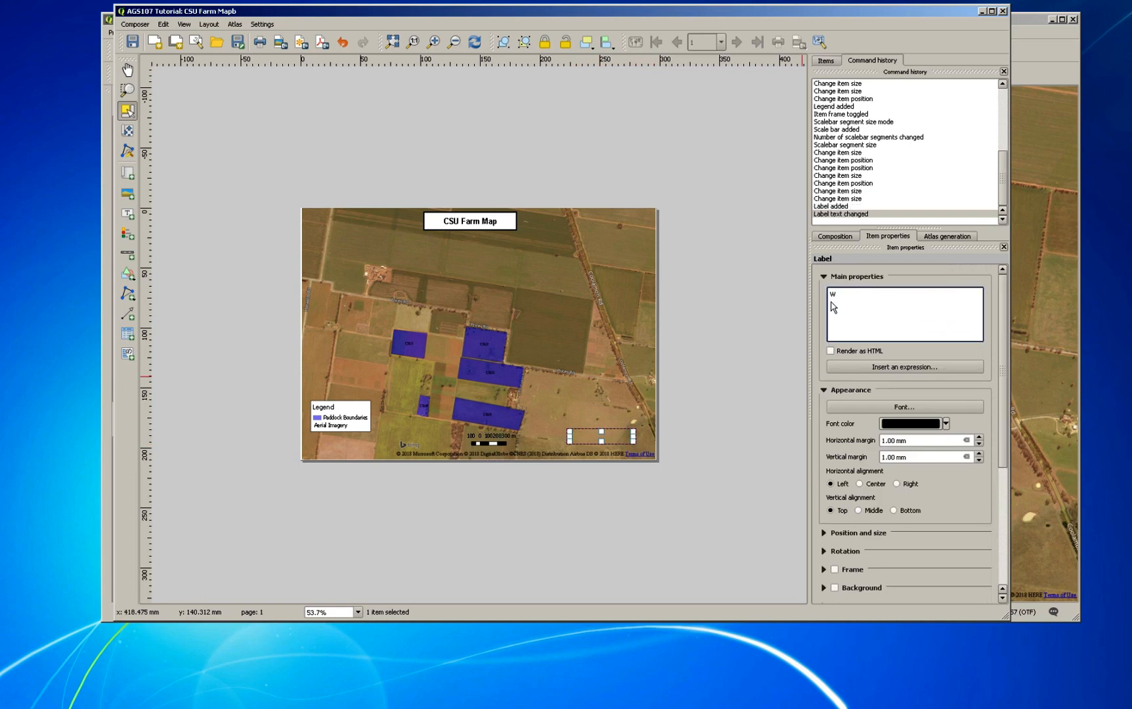
type("GS84")
type("/ Pseudo Mercator")
- Insert the heading line "Projection" above the coordinate system name in the label text
left_click(831, 295)
type("Project")
key("BackSpace")
key("BackSpace")
key("BackSpace")
key("BackSpace")
type("ection")
key("Return")
- Set the projection label's font to Arial, size 12
left_click(910, 407)
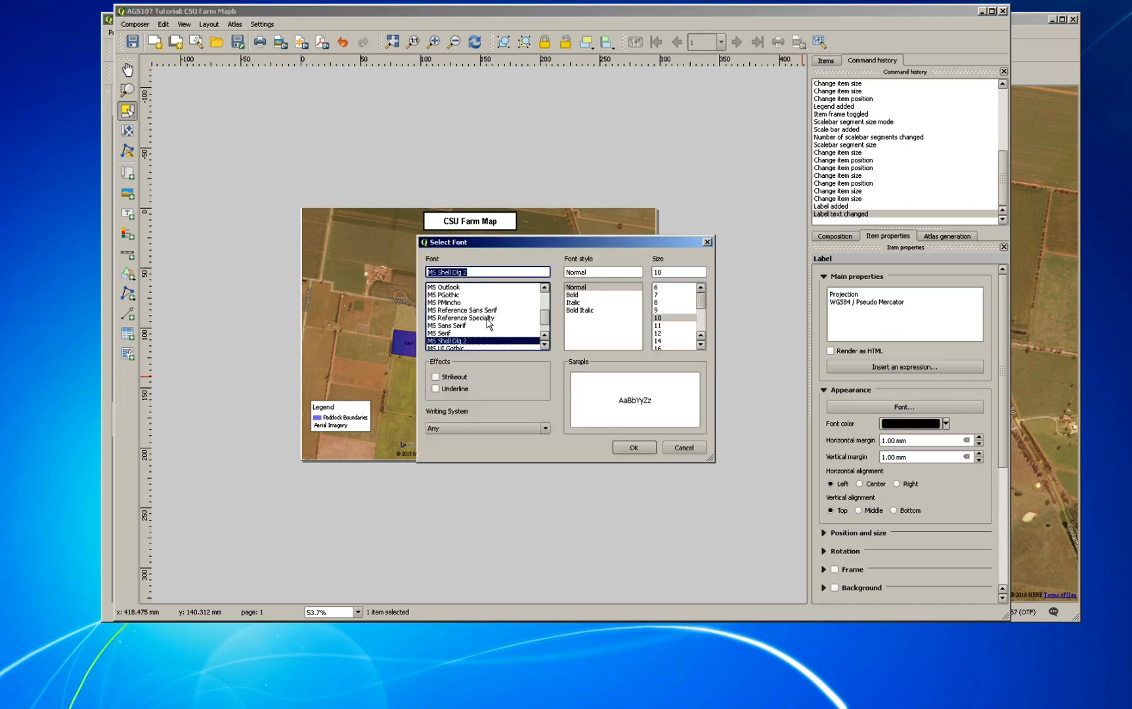
left_click_drag(550, 327, 551, 297)
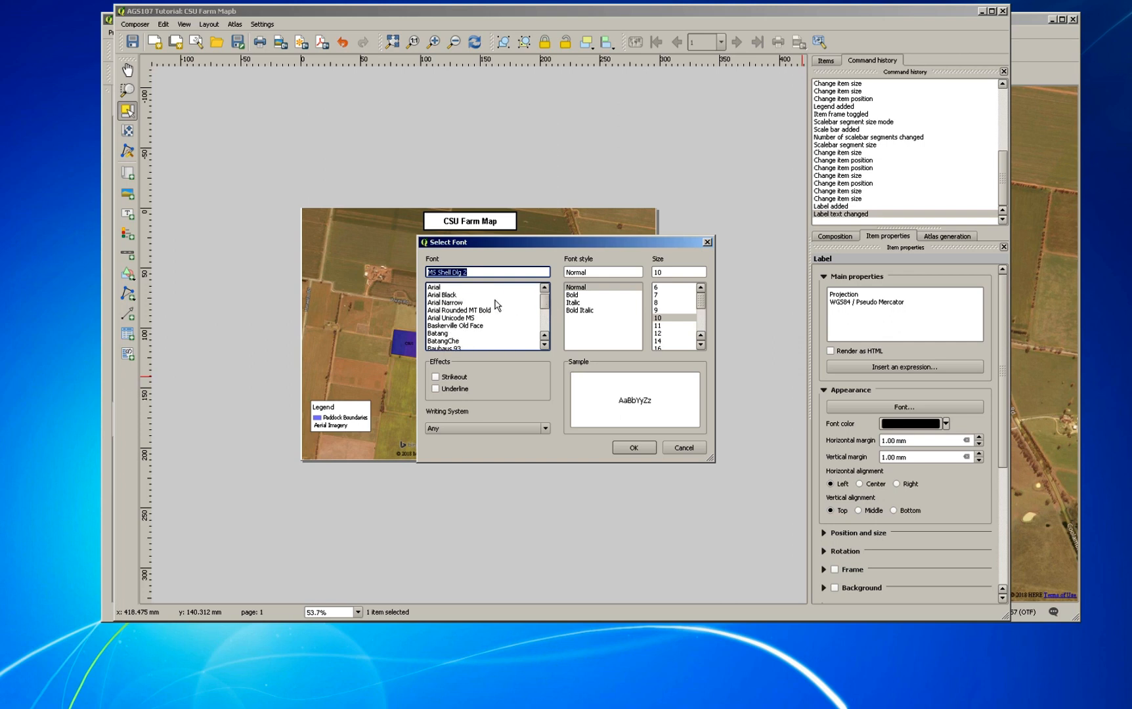
left_click(487, 289)
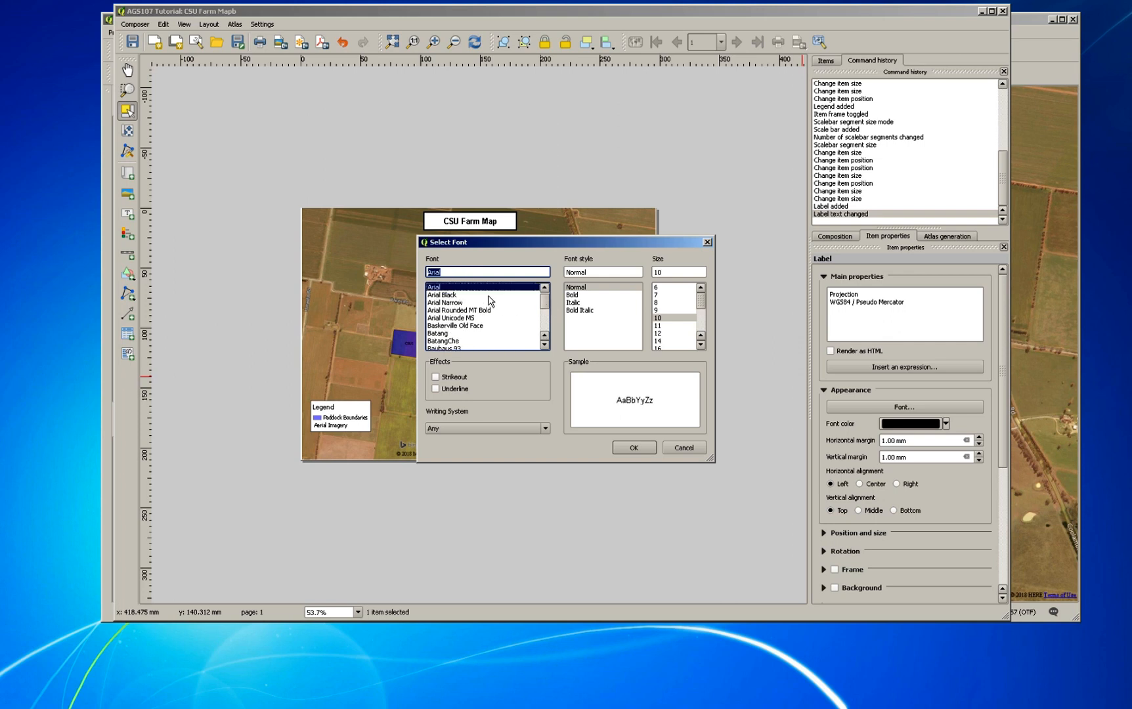
left_click(667, 334)
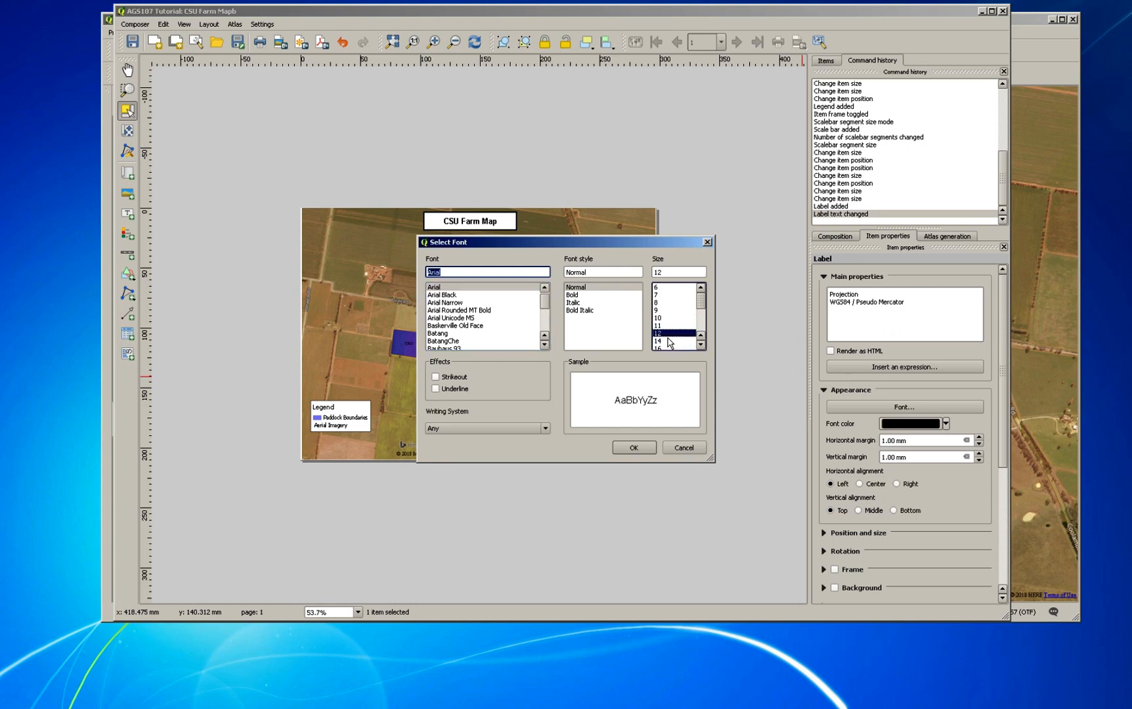
key("Return")
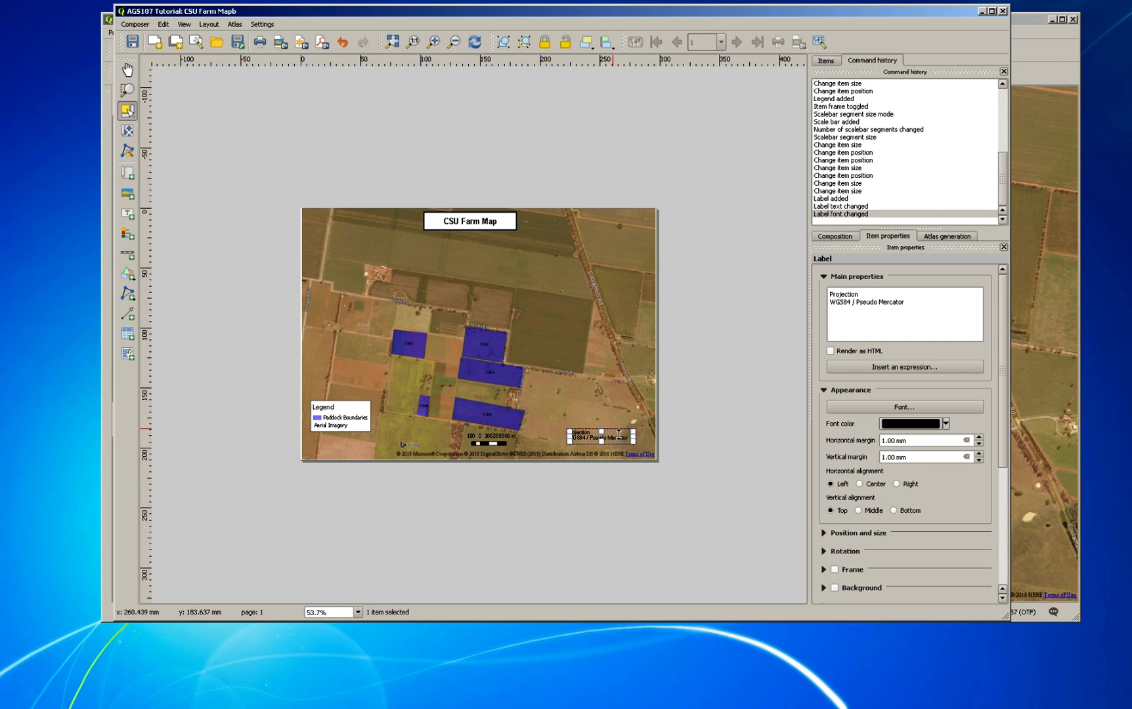
- Move the projection label beneath the legend in the page's lower-left corner and turn on its background and frame
left_click_drag(617, 438, 358, 451)
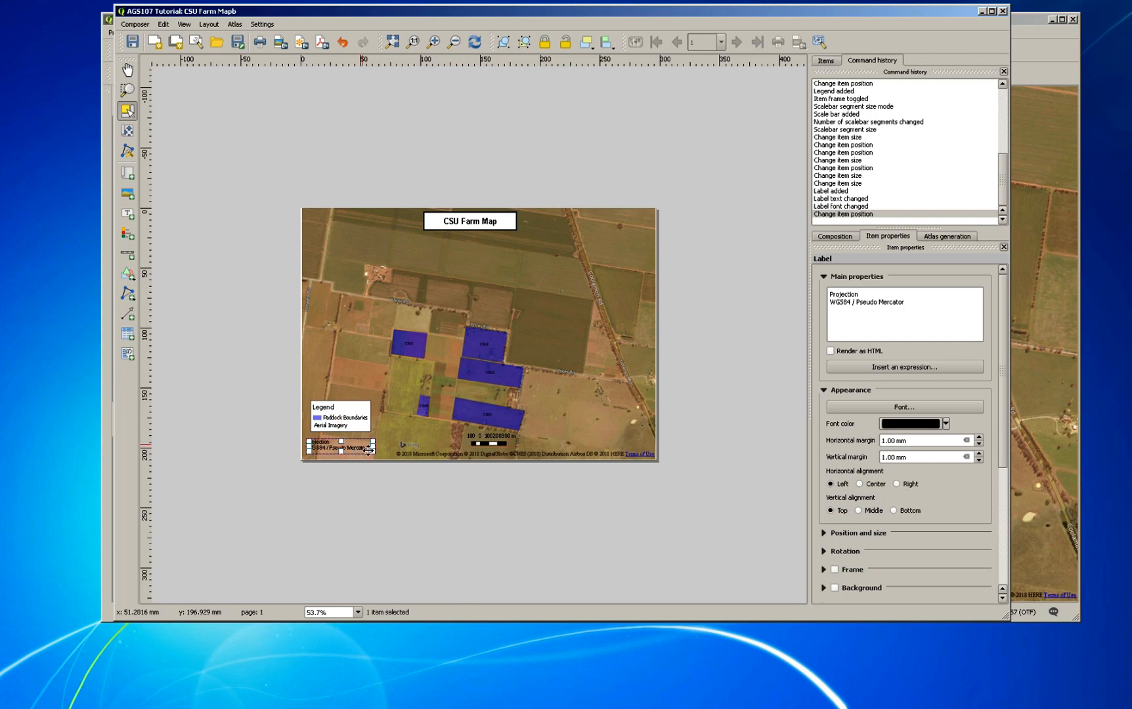
left_click(839, 591)
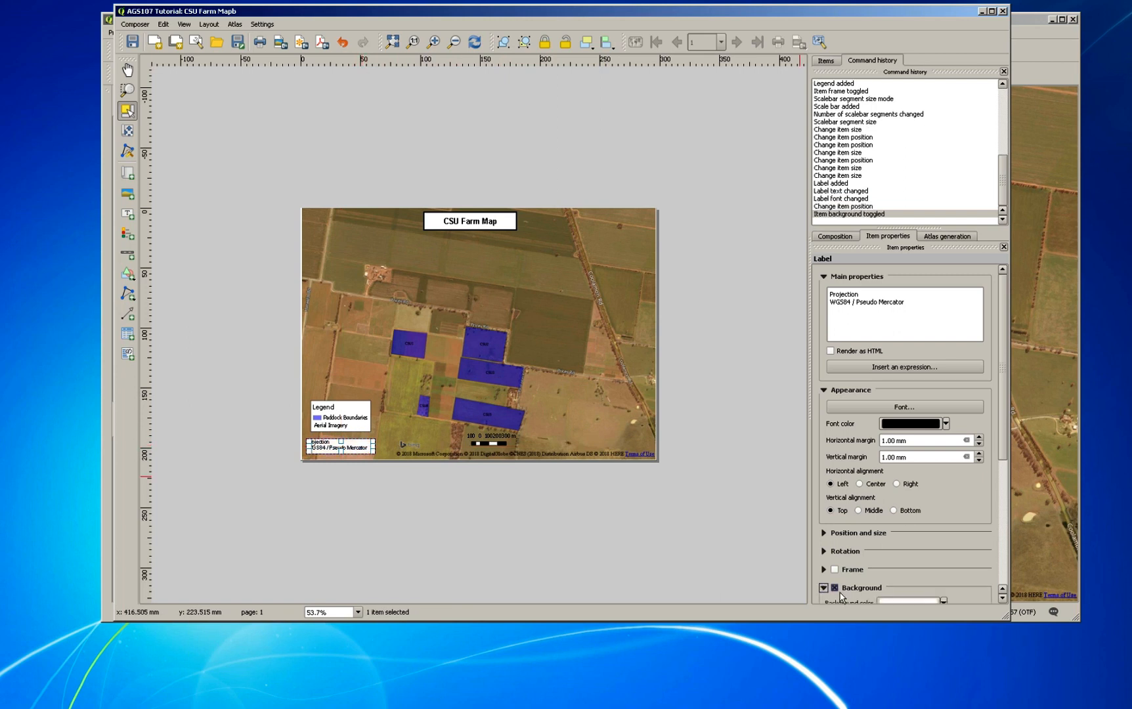
left_click(834, 570)
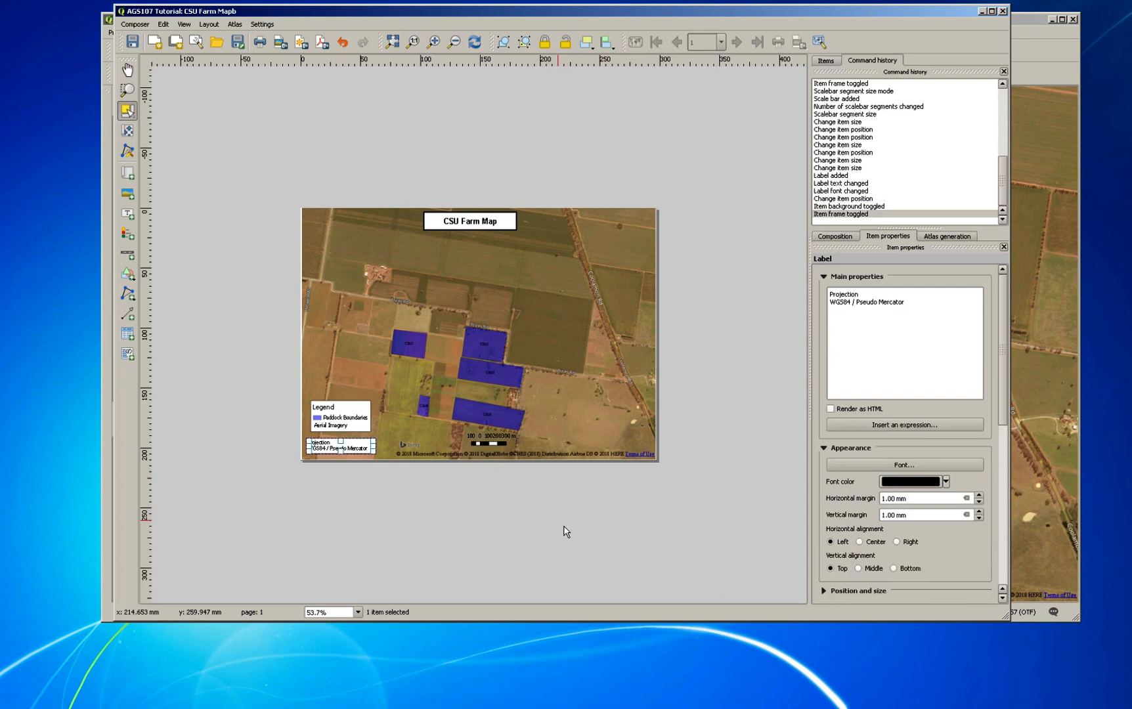
- Widen the legend box on both sides so its edges line up with the projection label beneath it
left_click(412, 437)
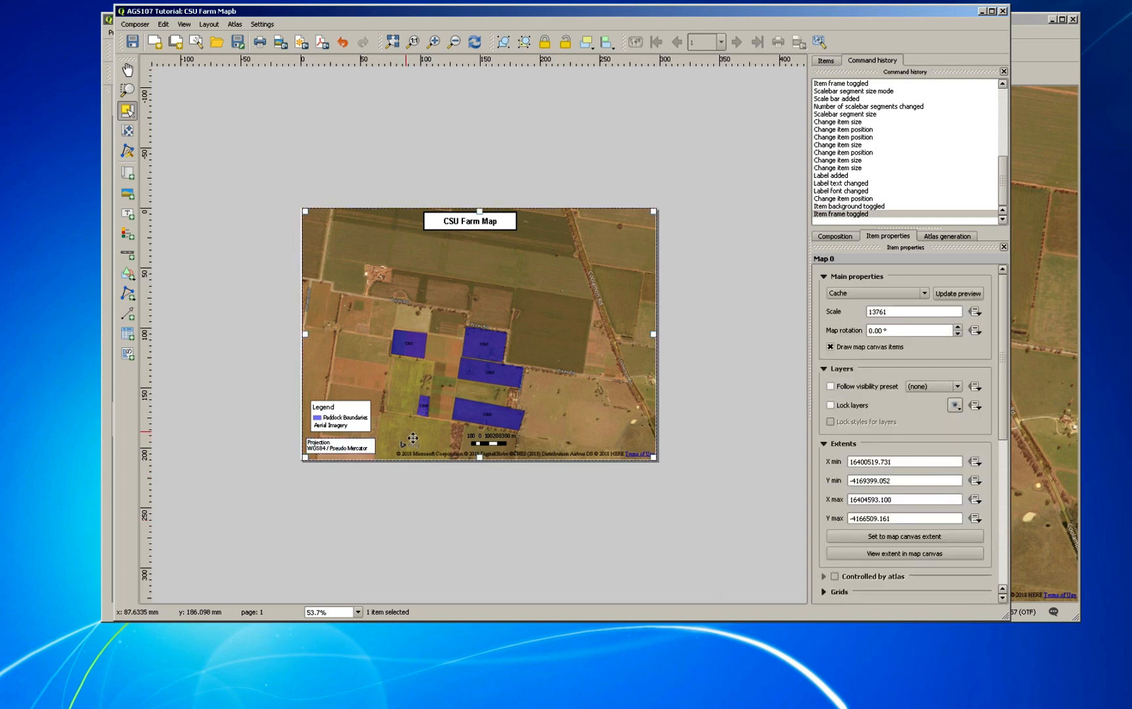
left_click(347, 426)
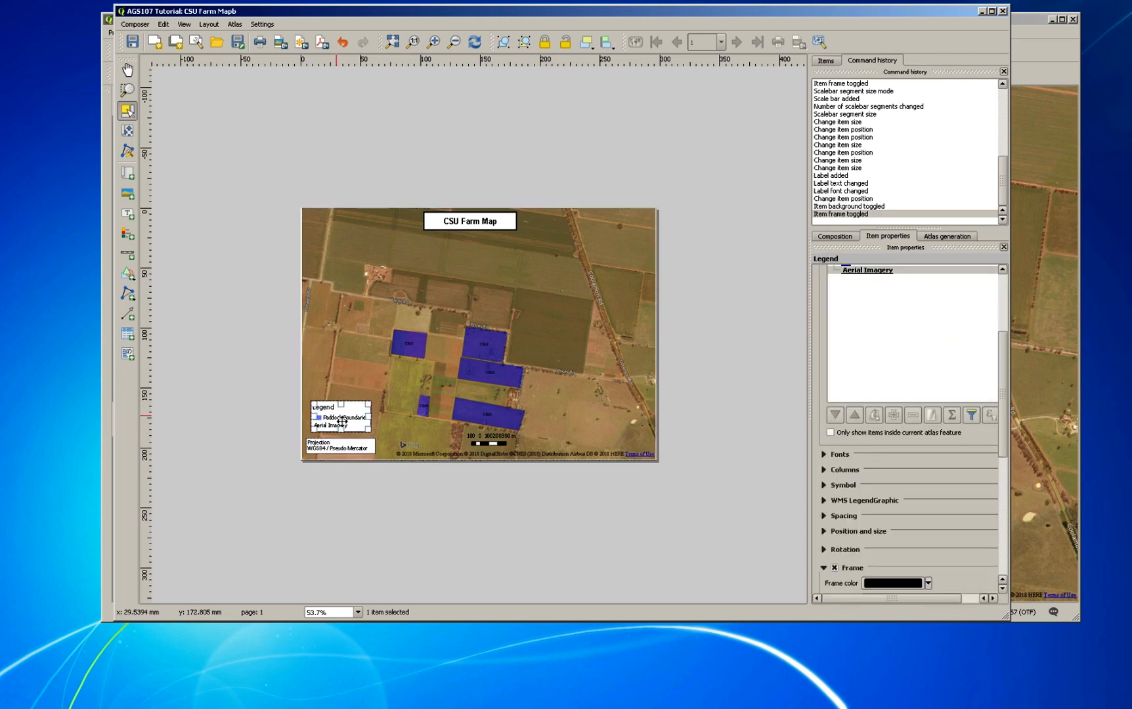
left_click_drag(318, 422, 315, 422)
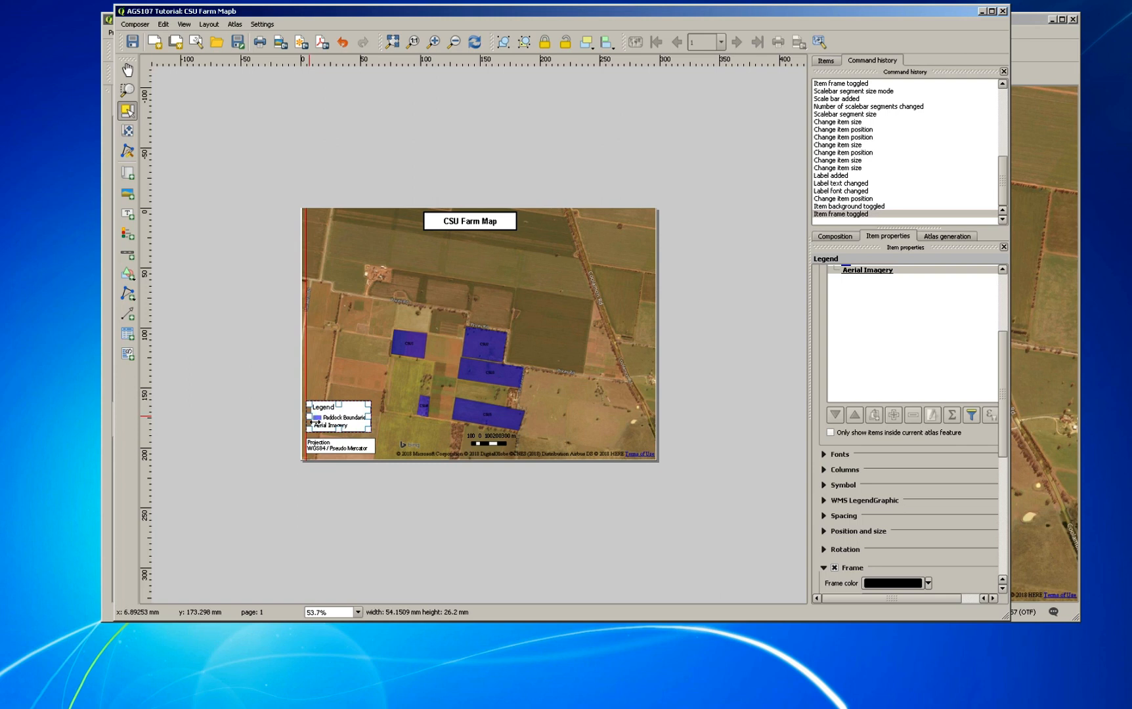
left_click(371, 426)
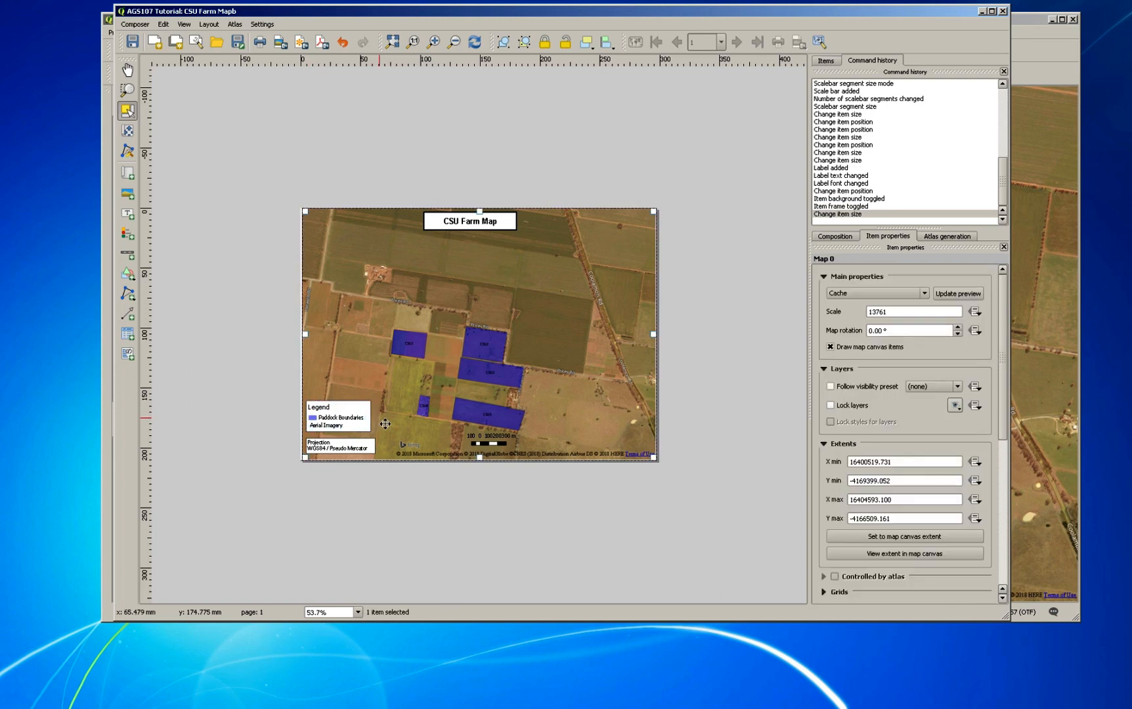
left_click(369, 425)
left_click_drag(372, 426, 377, 424)
left_click(393, 430)
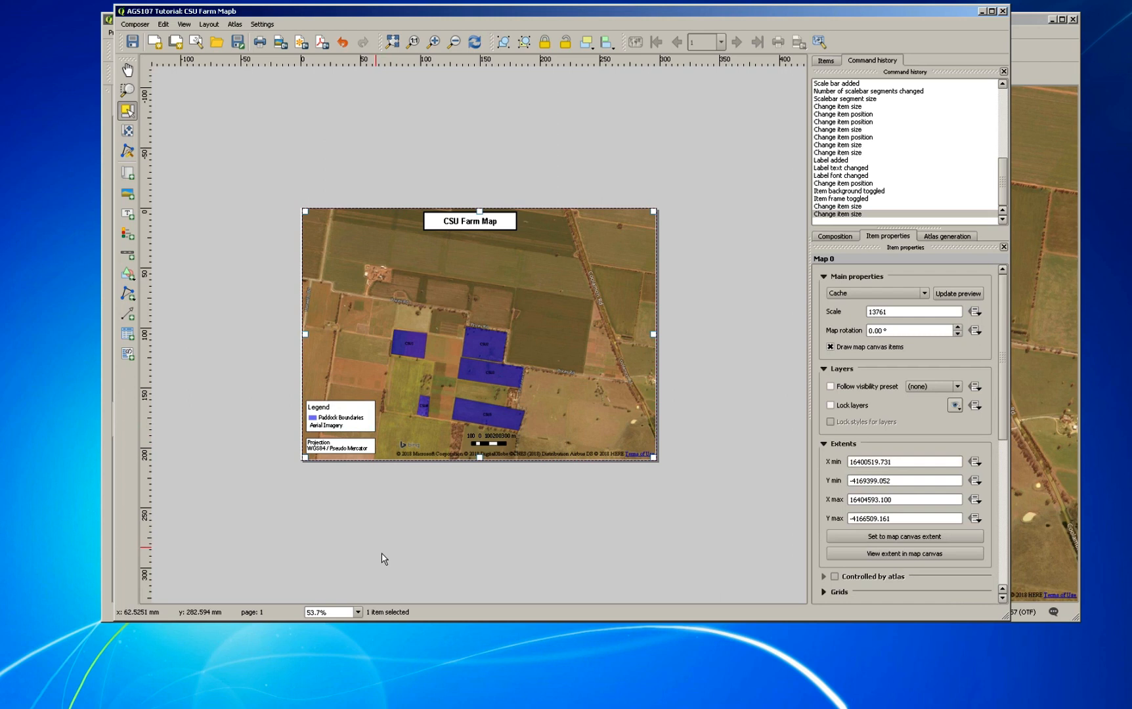
- Shift the scale bar slightly left along the lower edge of the map
left_click(497, 443)
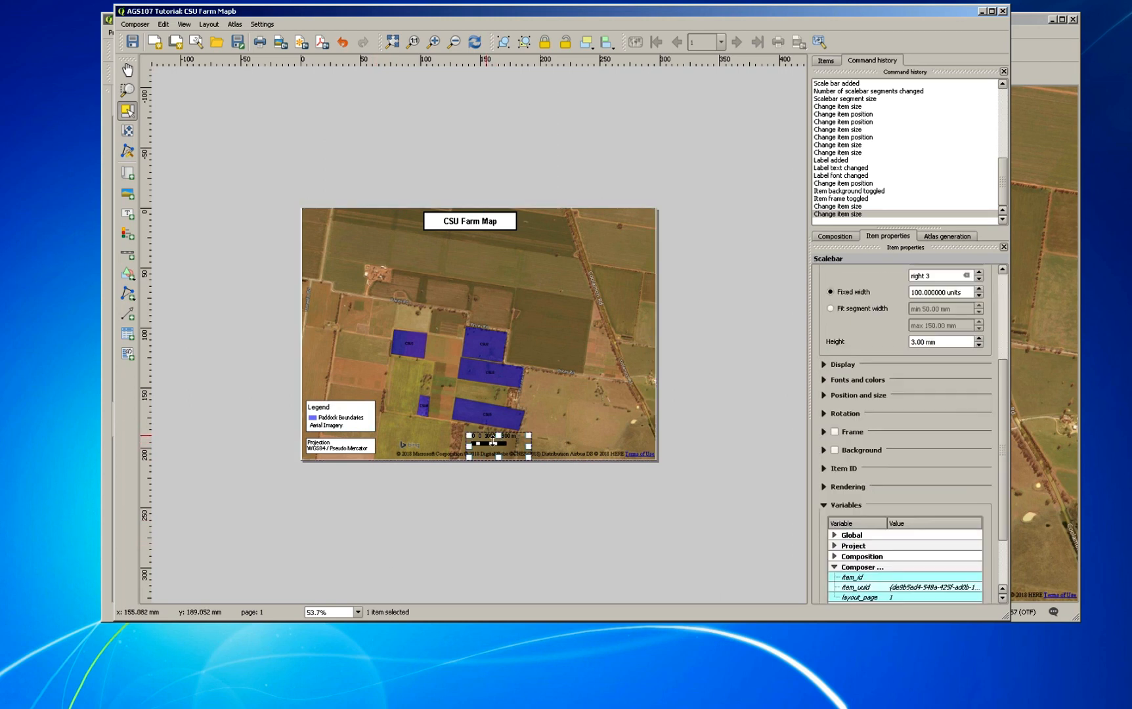
left_click_drag(494, 444, 484, 446)
left_click(582, 445)
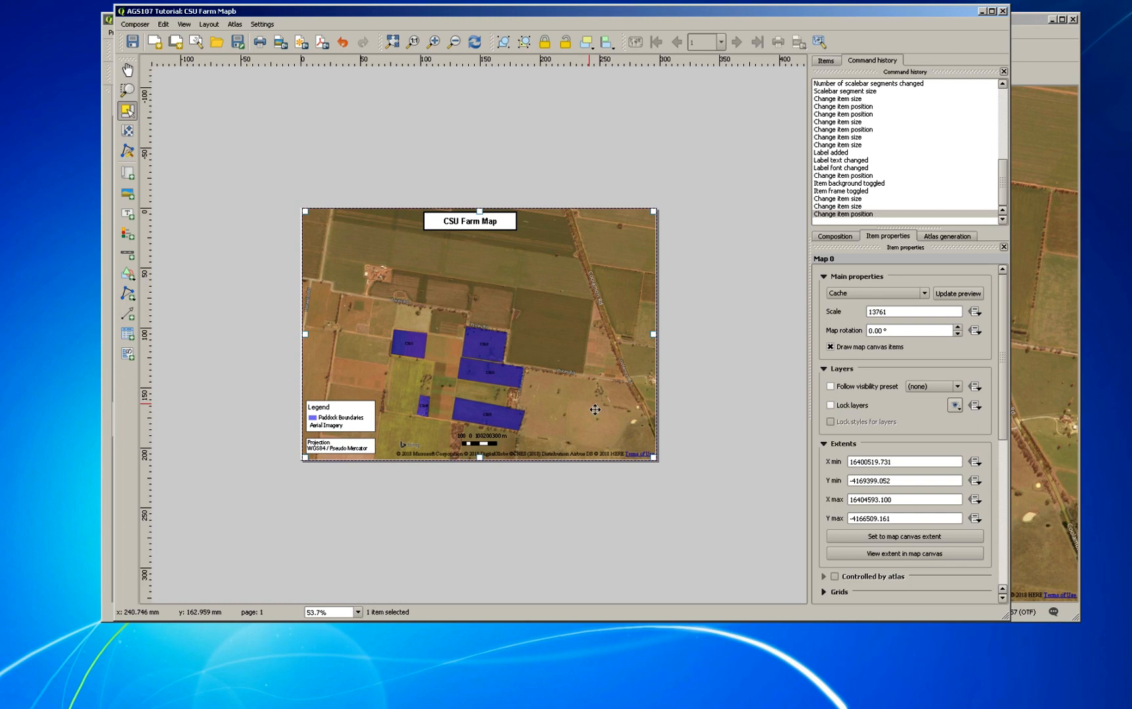
- Draw a vertical north arrow pointing up in the upper-left corner of the map
left_click(134, 317)
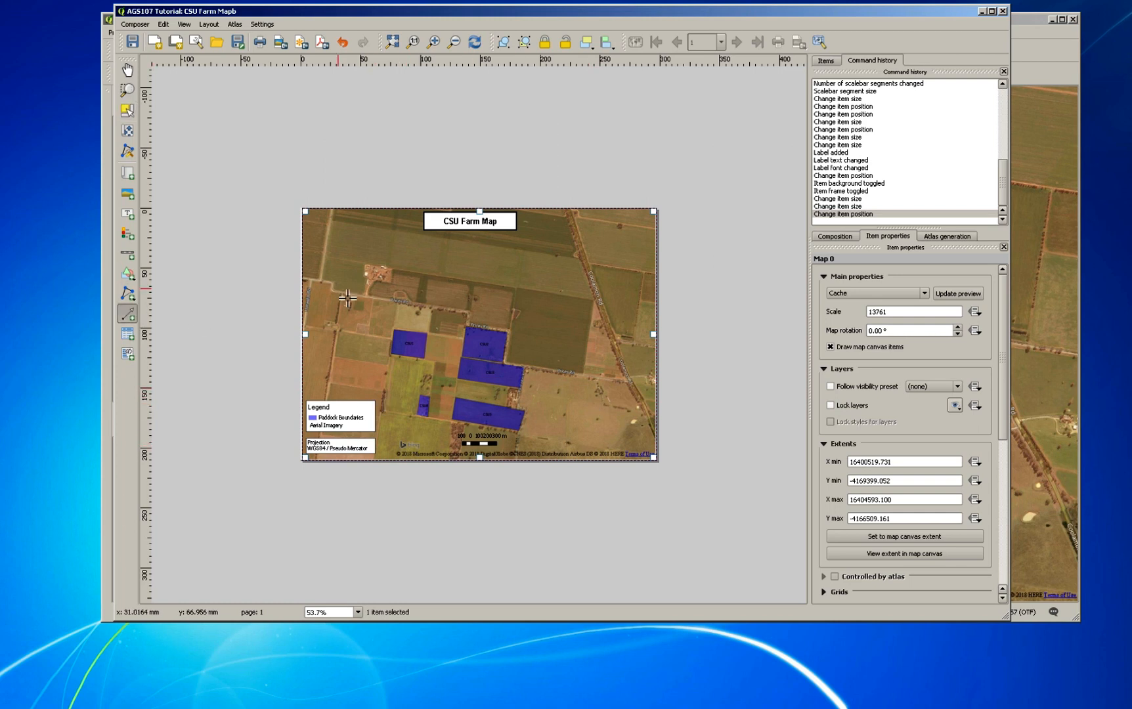
left_click_drag(334, 289, 331, 245)
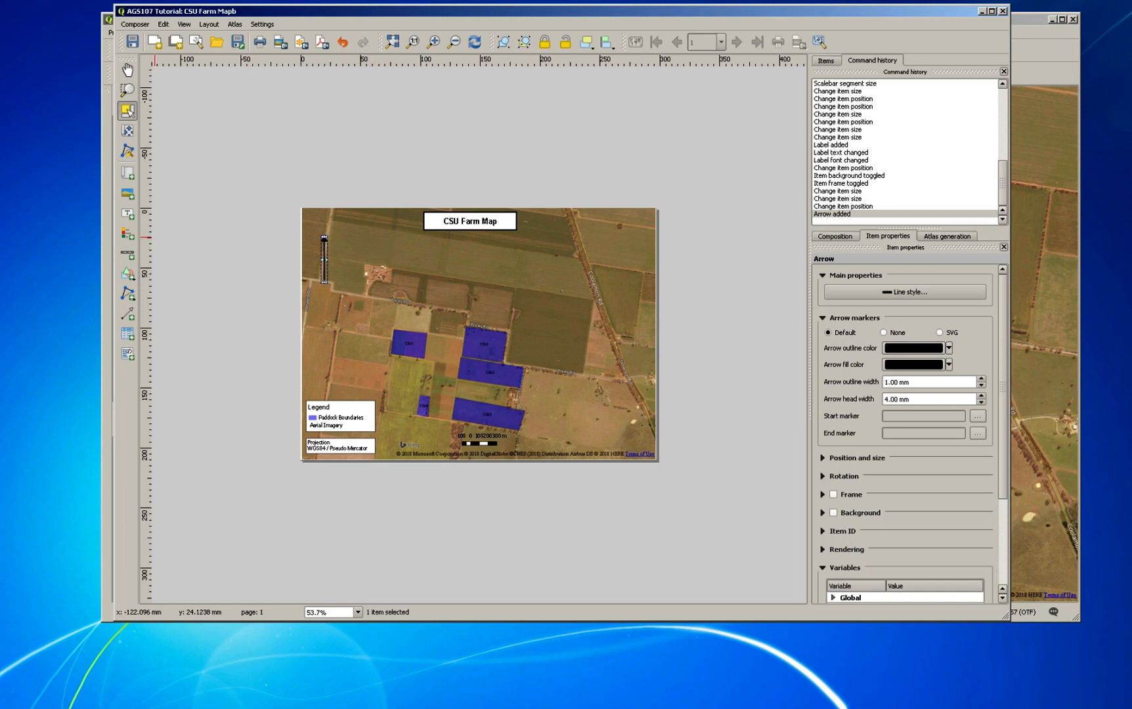
left_click(621, 311)
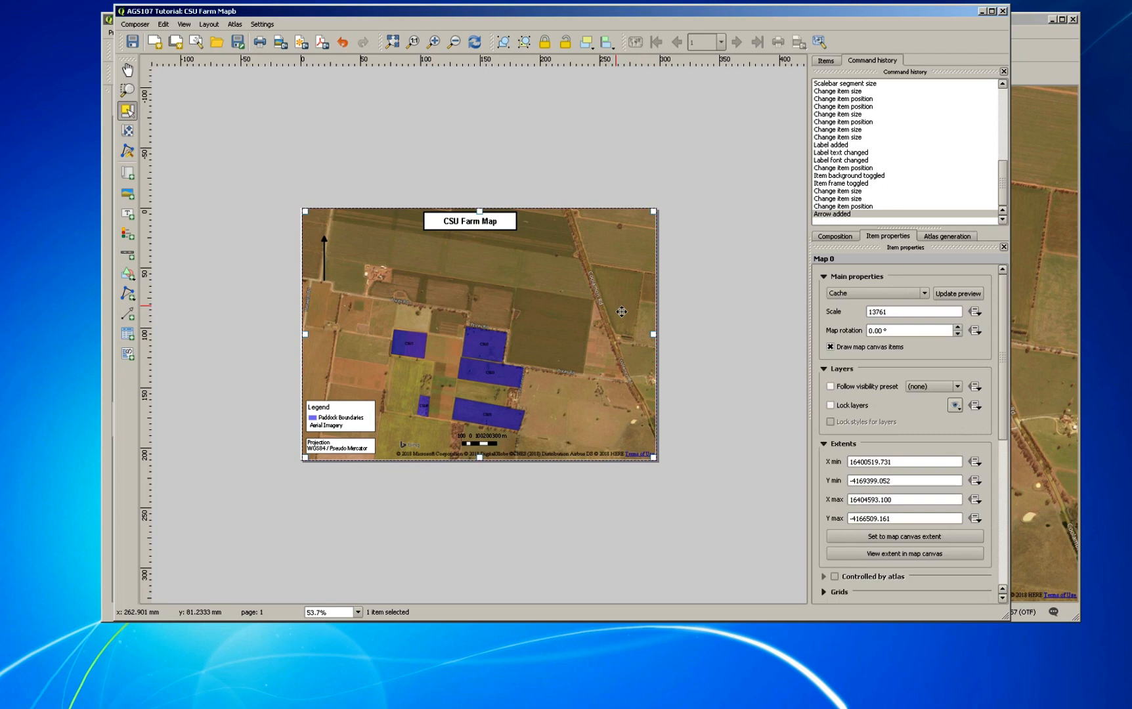
- Turn on the frame of the main map item and set its thickness to 1.00 mm
left_click_drag(1011, 352, 996, 451)
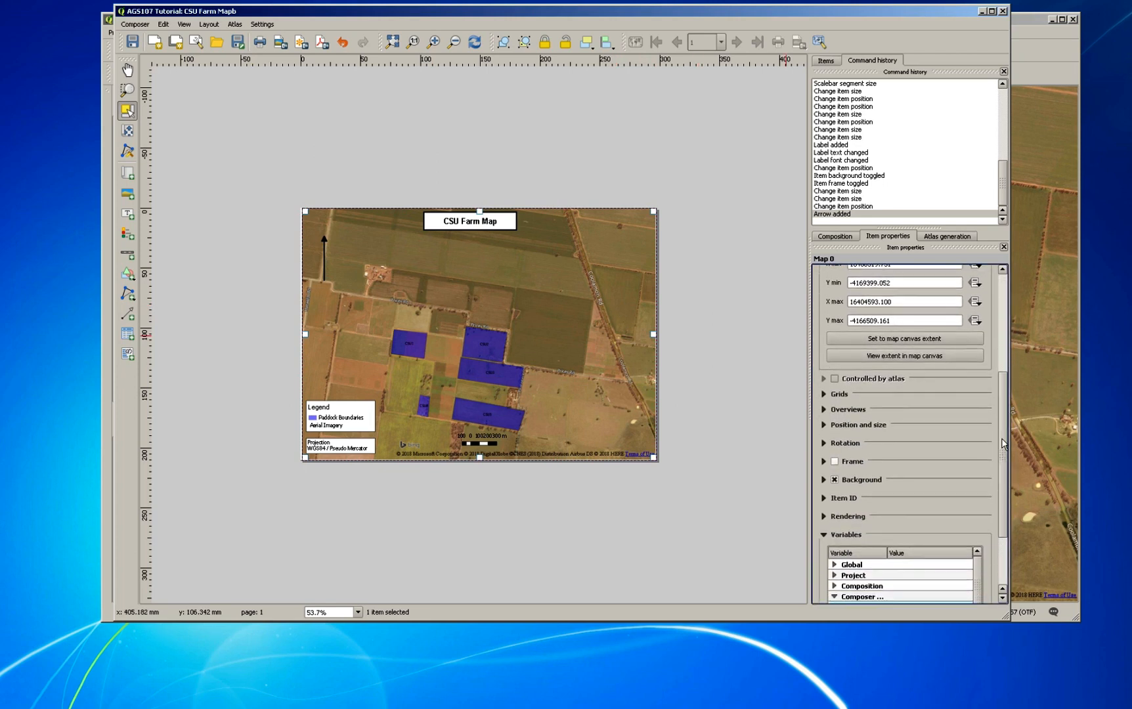
left_click(834, 461)
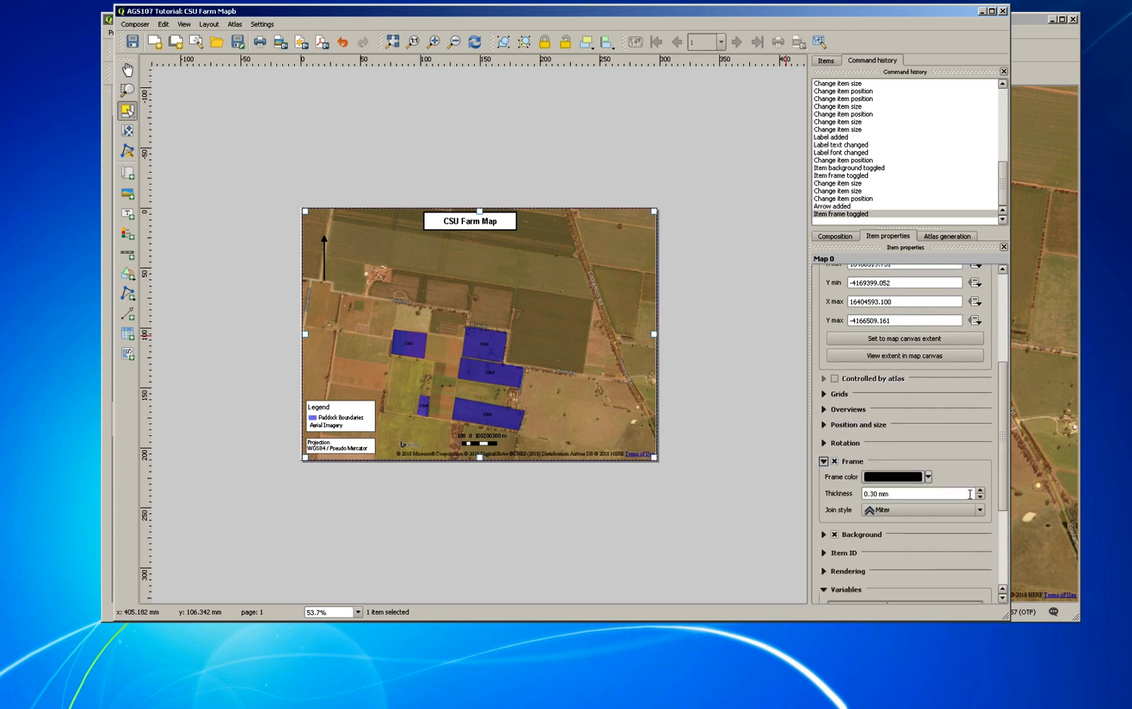
left_click(980, 490)
left_click(980, 491)
left_click(980, 491)
left_click(980, 490)
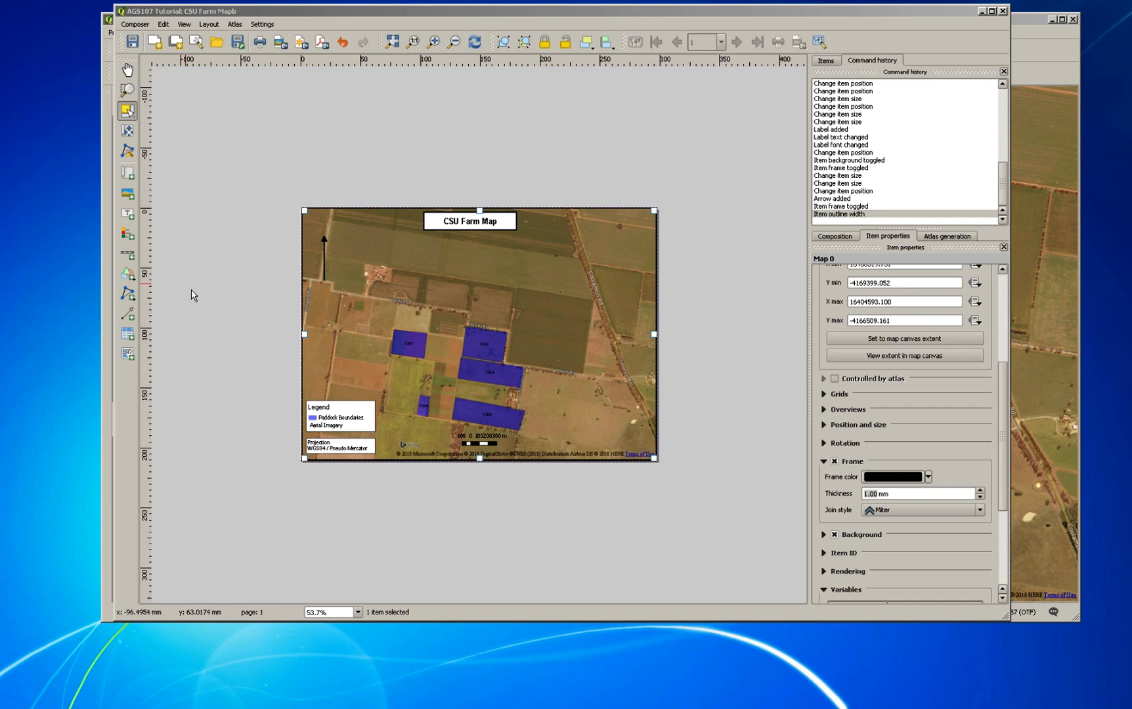
- Add a credit label in the map's lower-right corner reading "Created by", the author's name and "on 23/08/18"
left_click(127, 214)
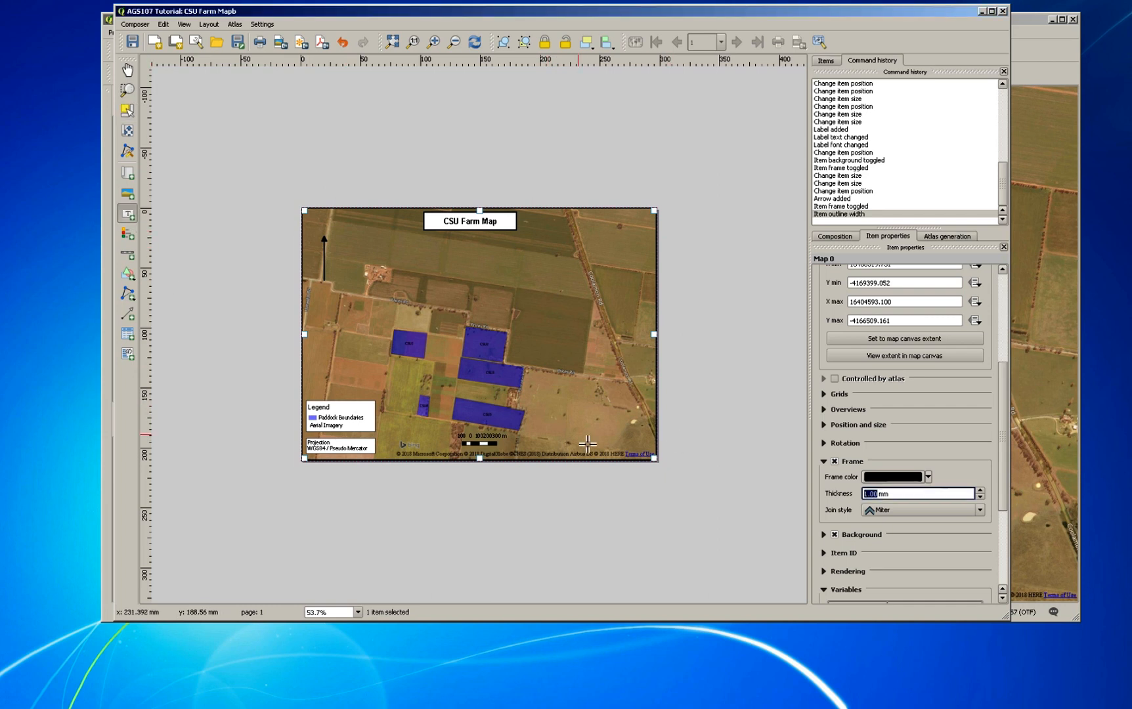
left_click_drag(577, 434, 655, 458)
left_click_drag(889, 313, 833, 295)
type("Remy")
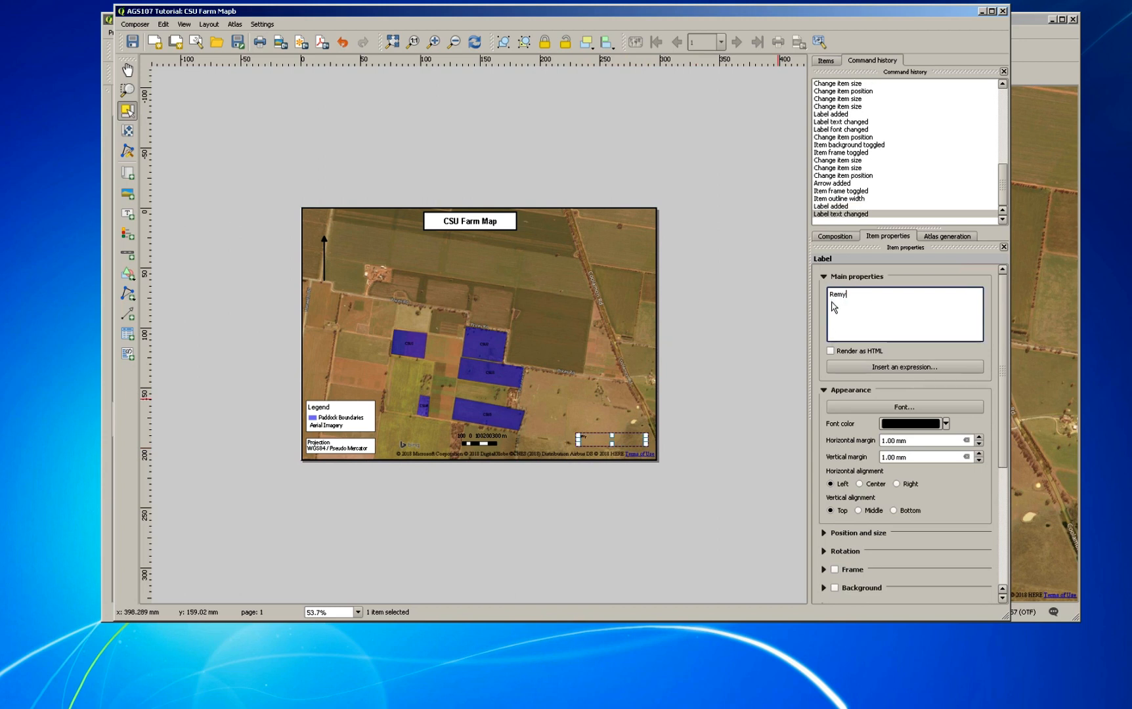
key("BackSpace")
key("BackSpace")
key("BackSpace")
key("BackSpace")
type("created by Remy on 23/08/18")
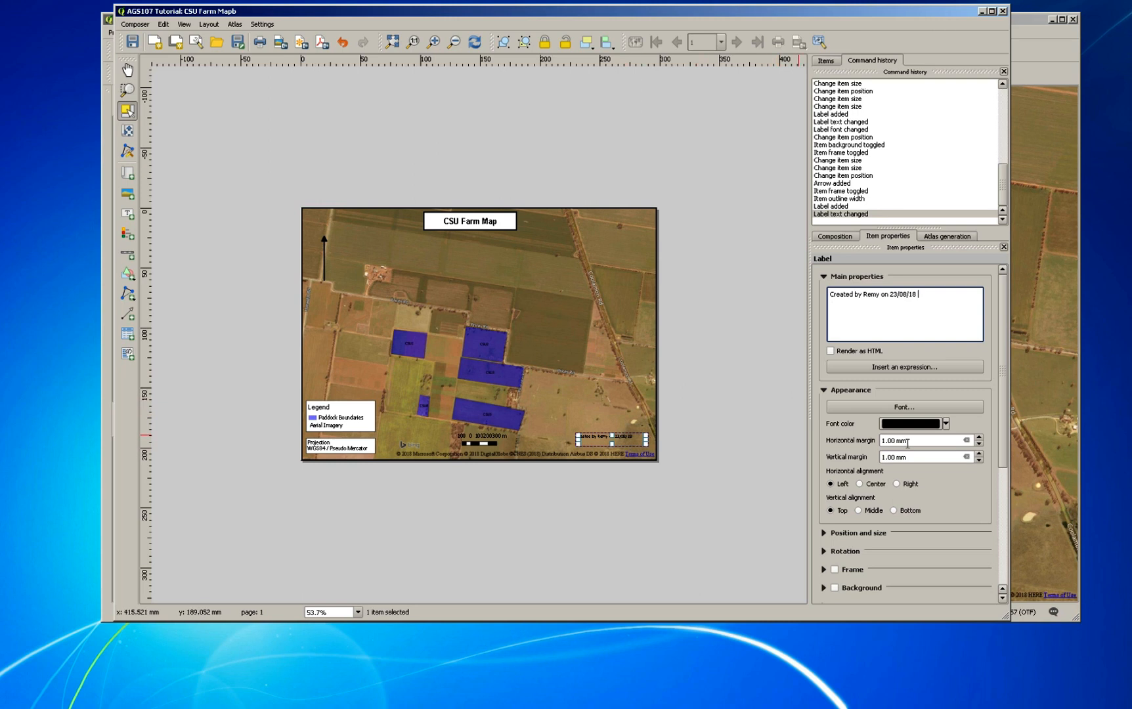
- Set the credit label's font to Arial and move the label slightly closer to the map's lower-right corner
left_click(949, 407)
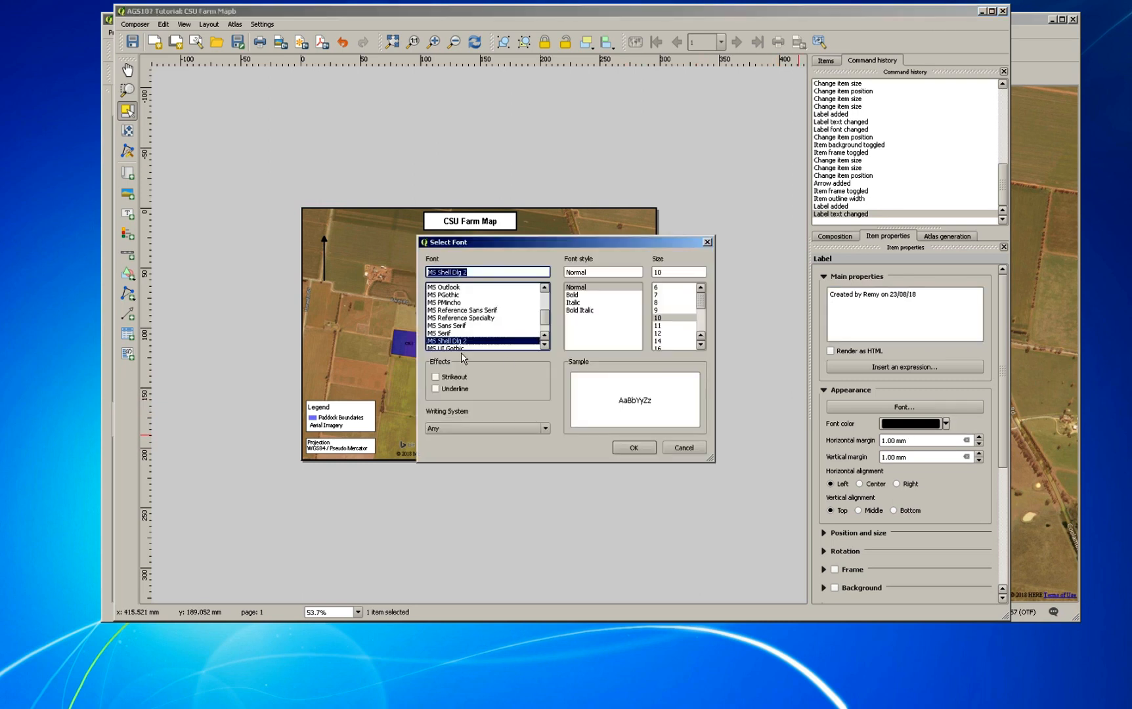
scroll(546, 321, "up", 10)
scroll(550, 318, "up", 10)
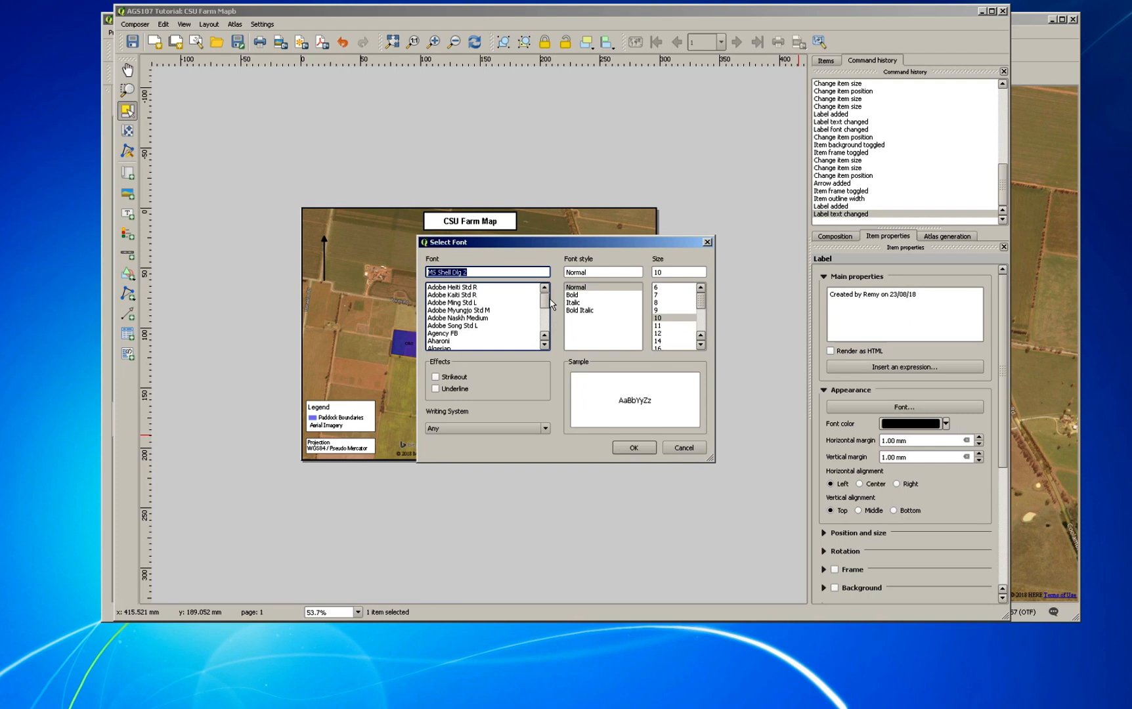
scroll(550, 299, "up", 1)
scroll(550, 300, "up", 3)
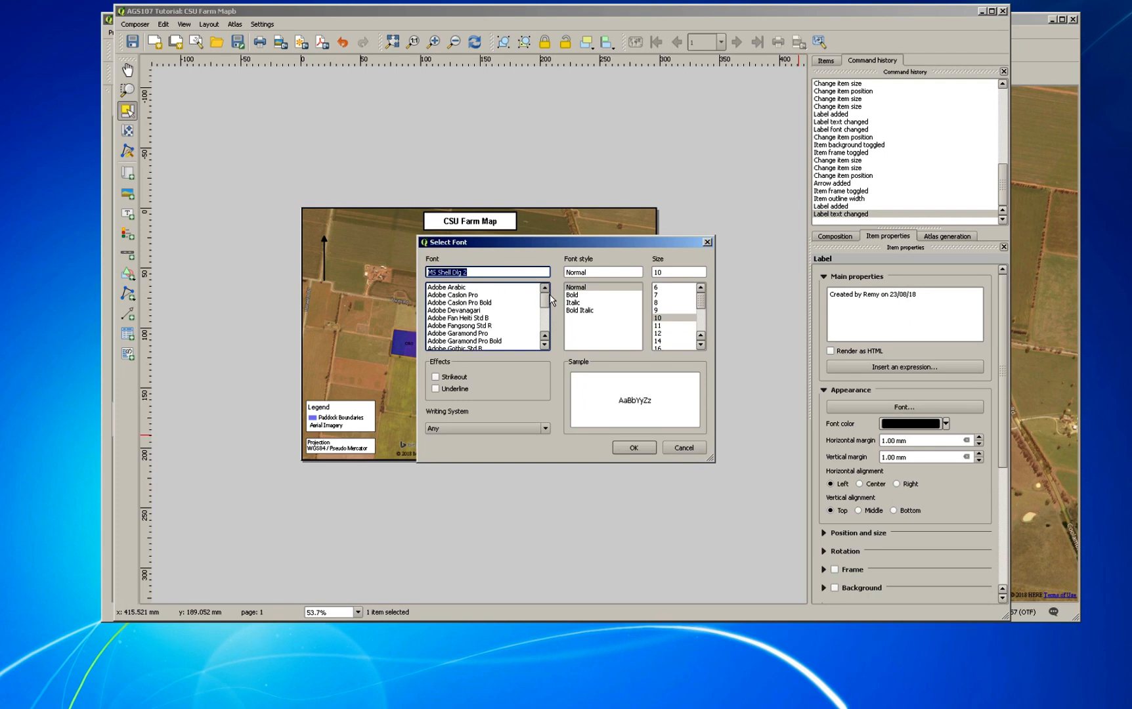
scroll(551, 354, "down", 1)
scroll(551, 352, "down", 4)
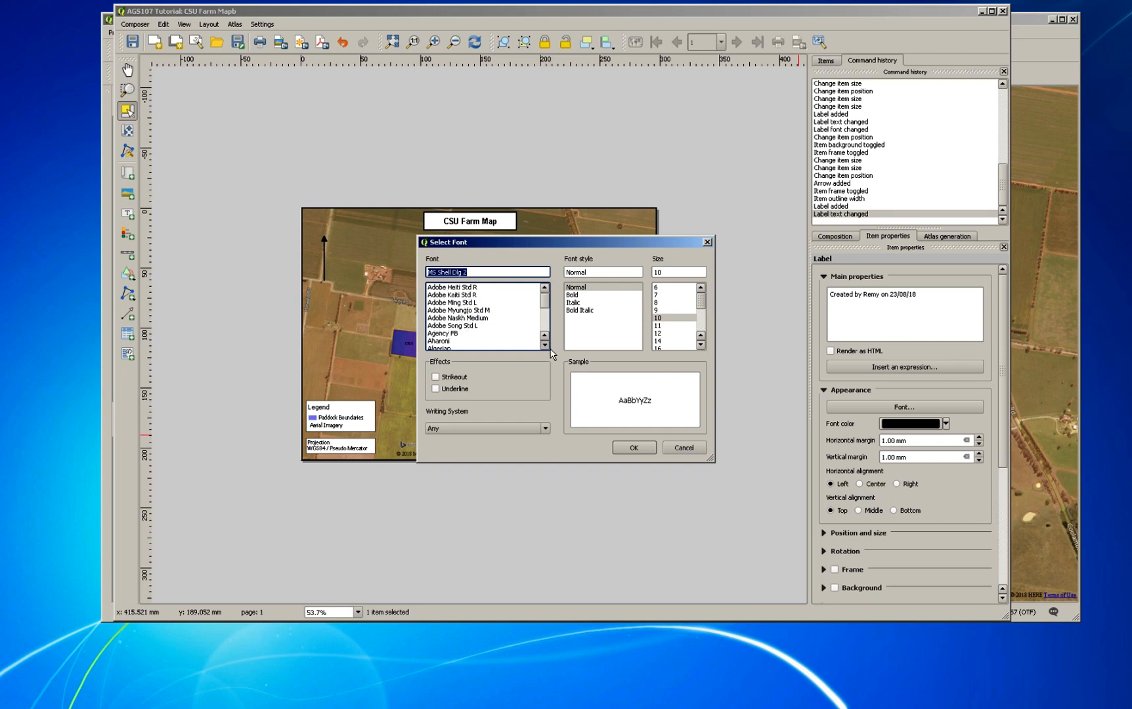
scroll(552, 353, "down", 2)
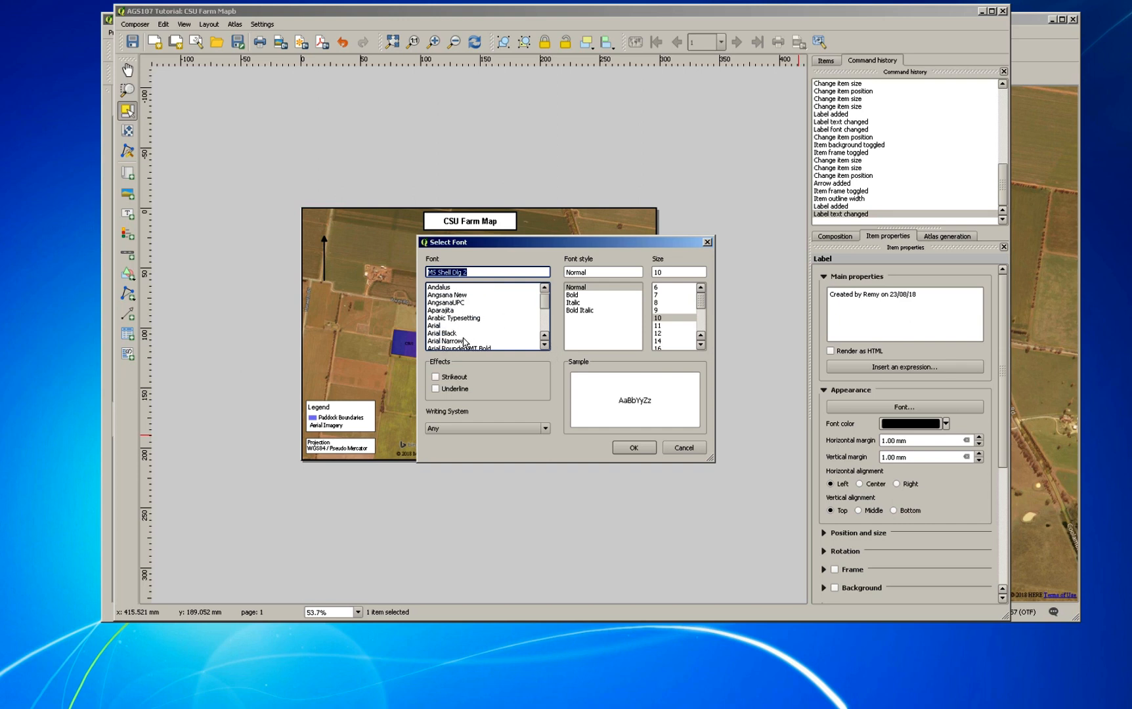
left_click(453, 325)
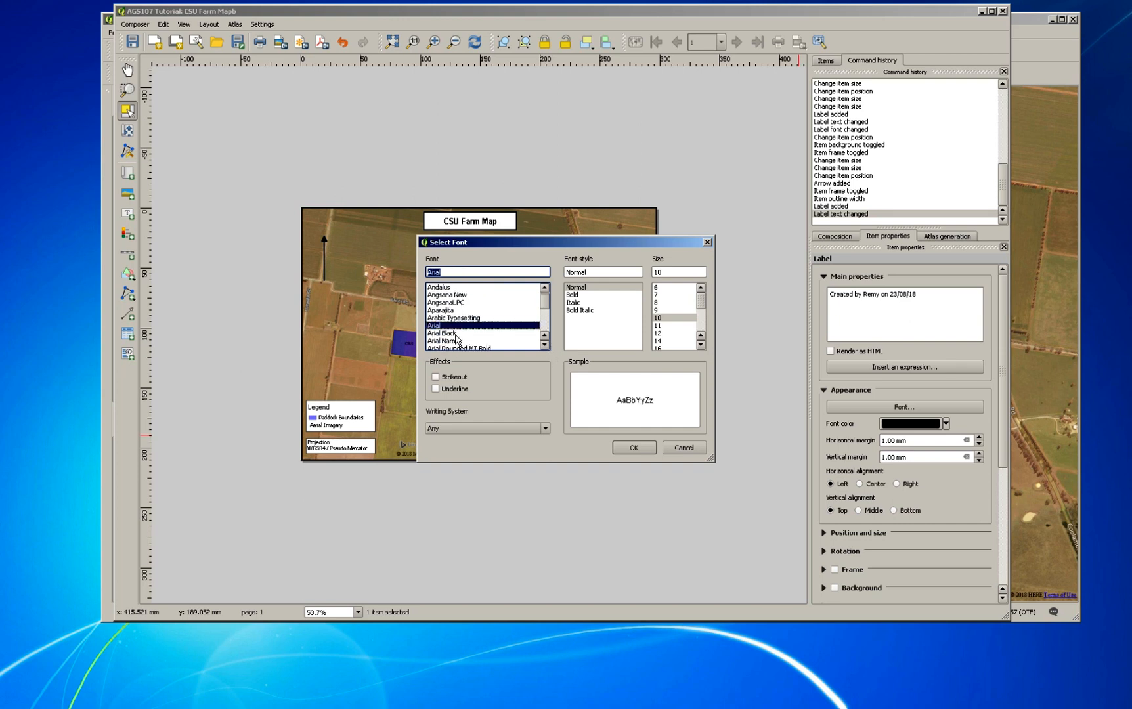
left_click(634, 449)
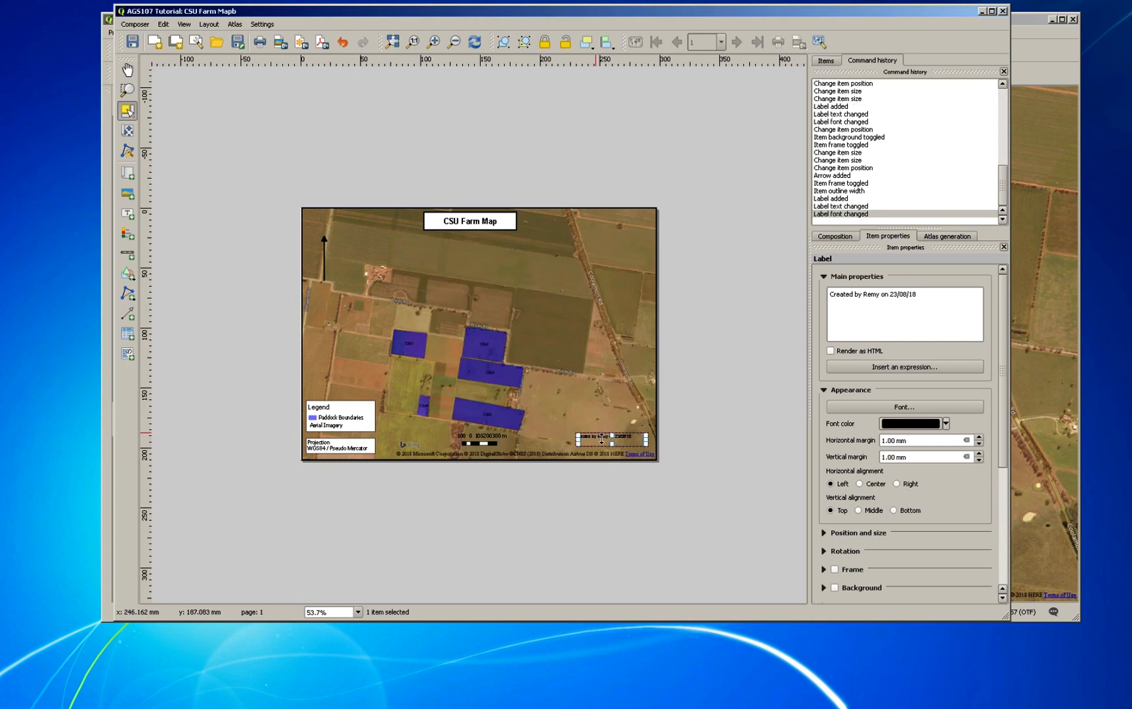
left_click_drag(601, 440, 608, 449)
left_click(582, 404)
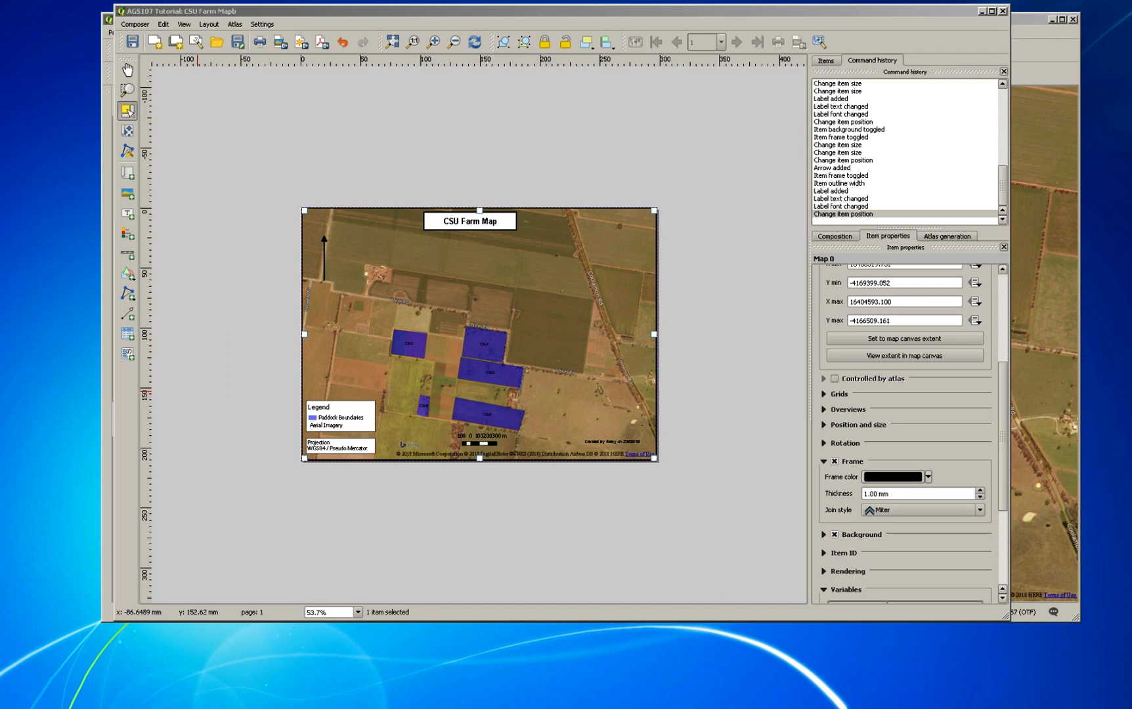
left_click(140, 25)
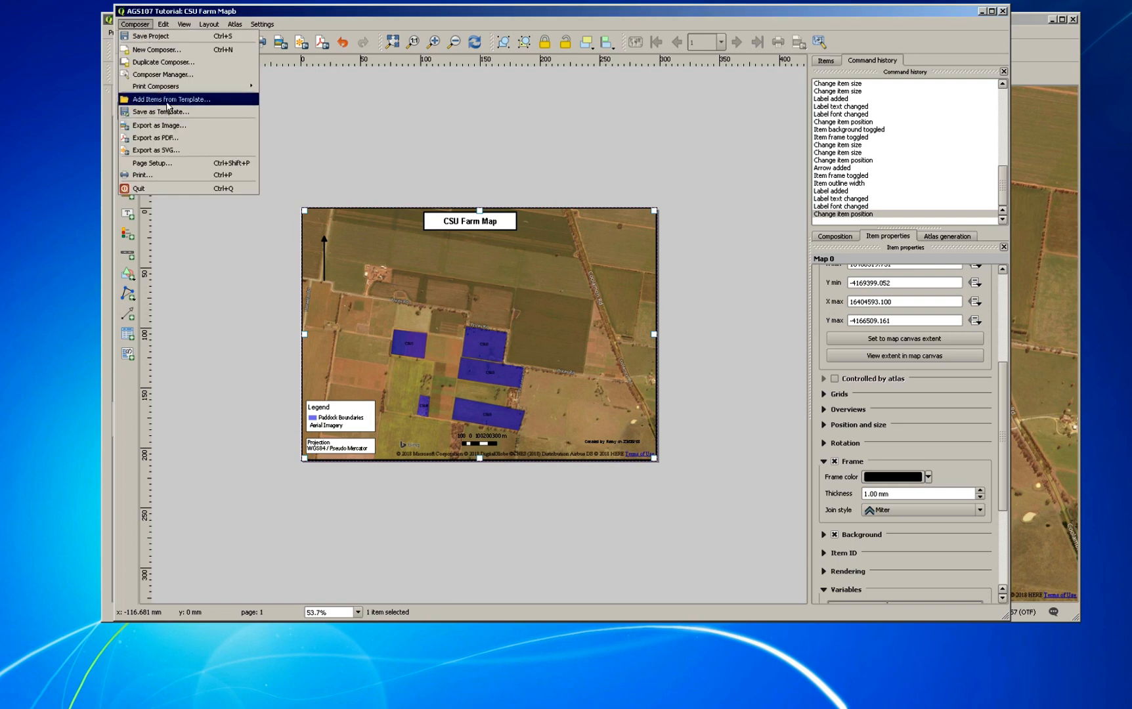
mouse_move(167, 90)
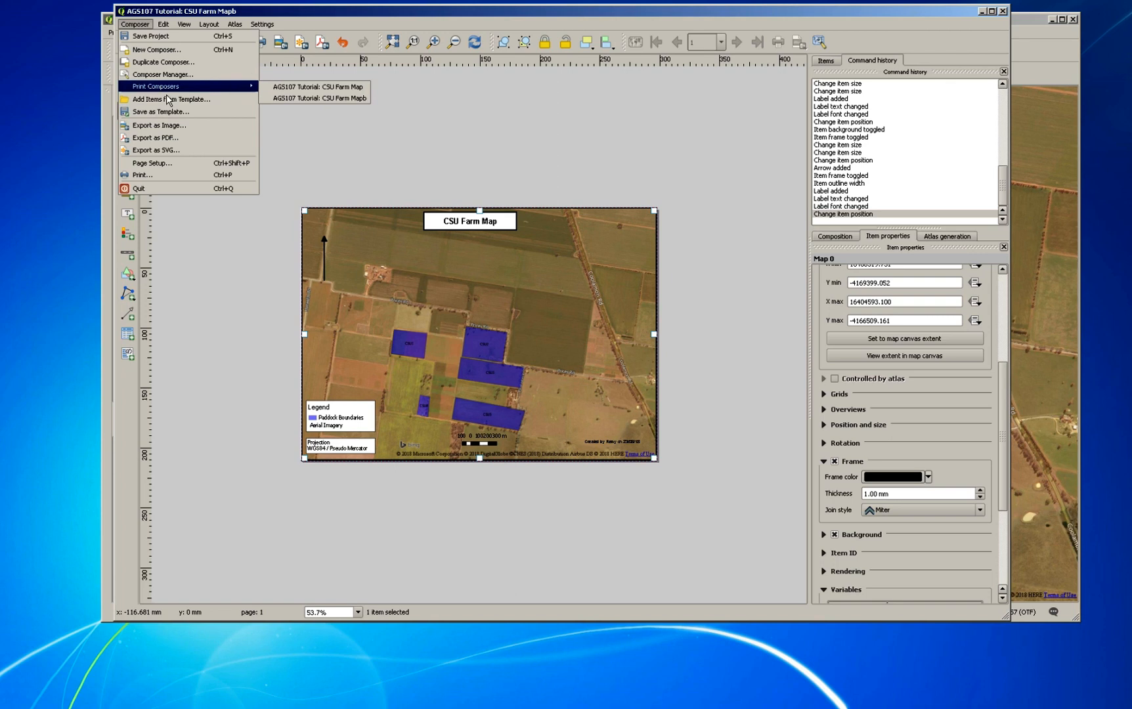
left_click(794, 22)
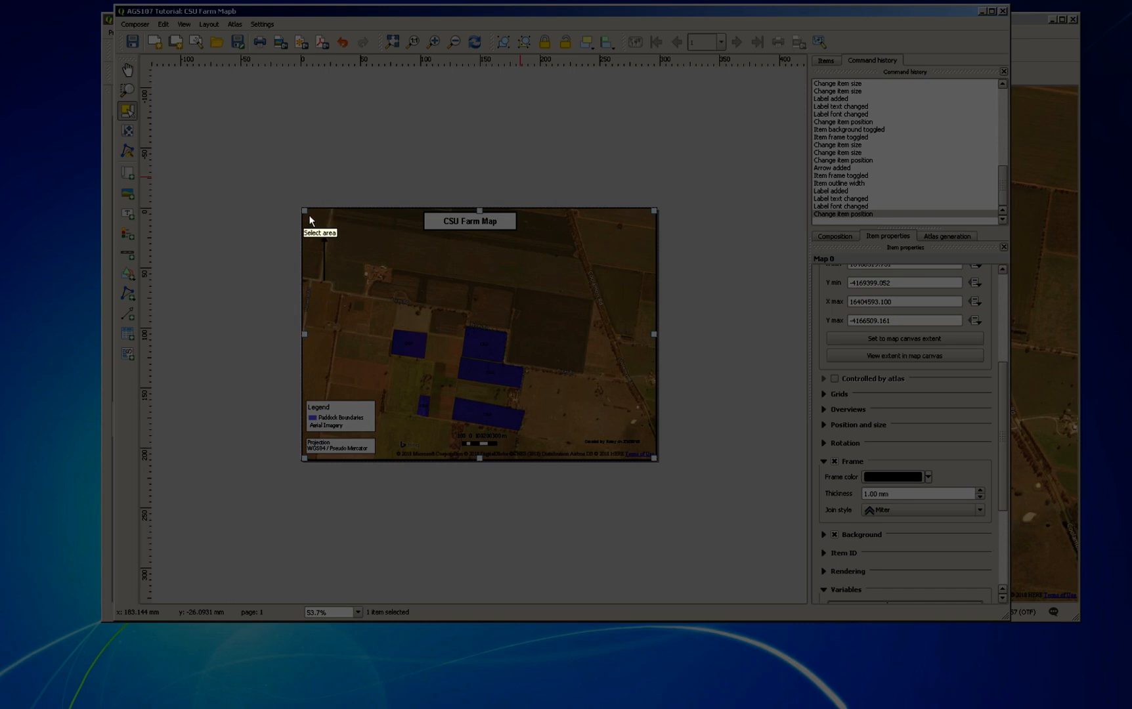
left_click_drag(302, 208, 663, 468)
right_click(554, 392)
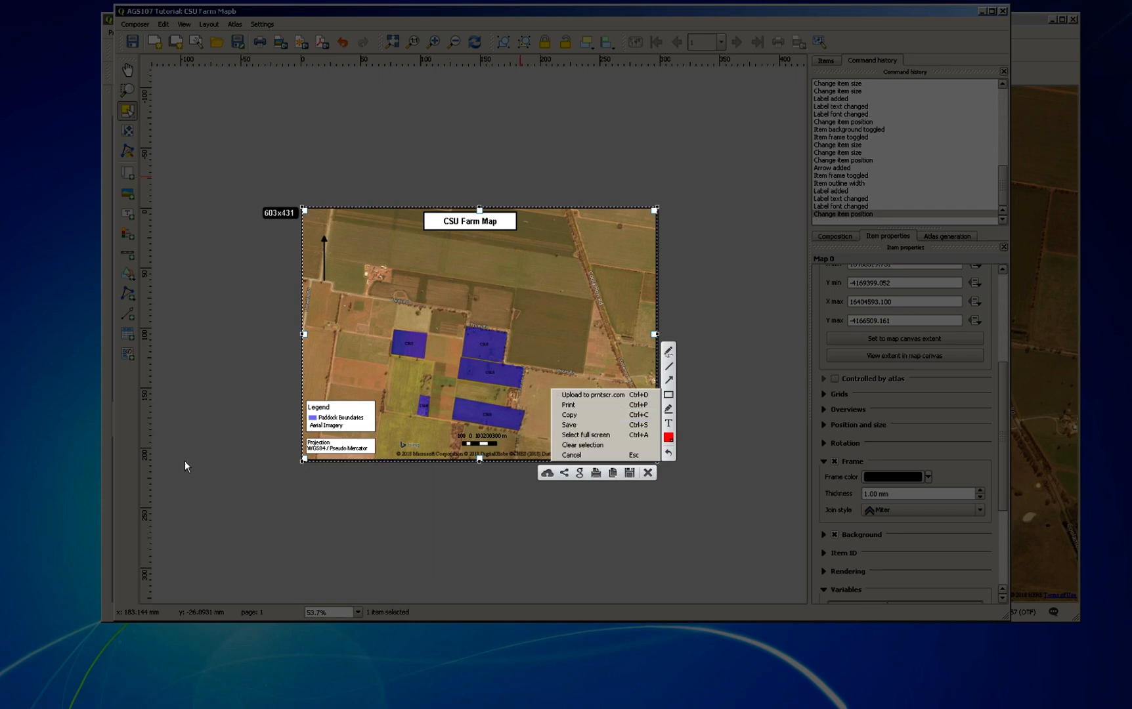
left_click(234, 464)
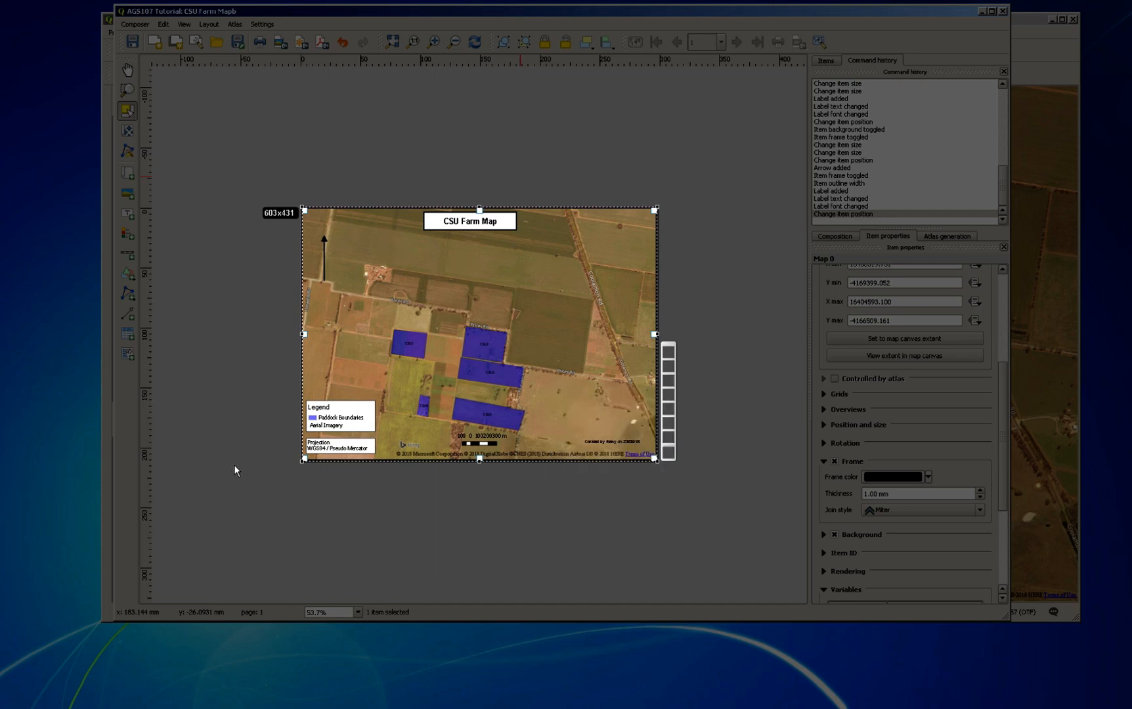
key("Escape")
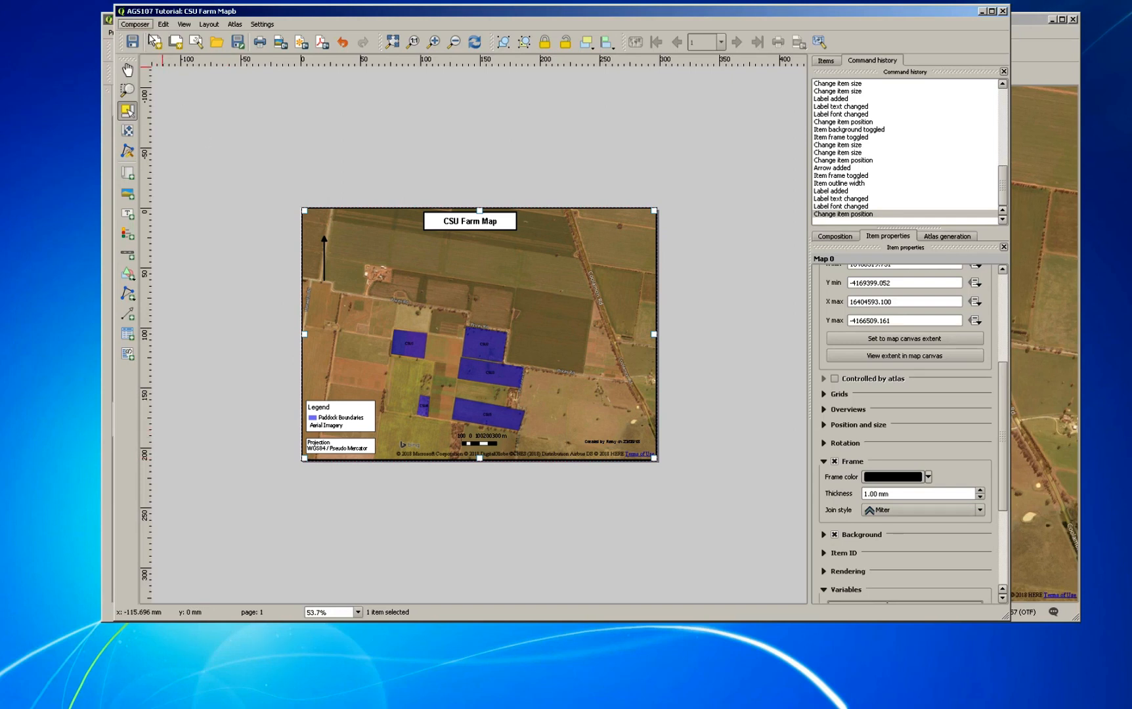
- Start exporting the composition as an image and choose PNG as the file format
left_click(136, 24)
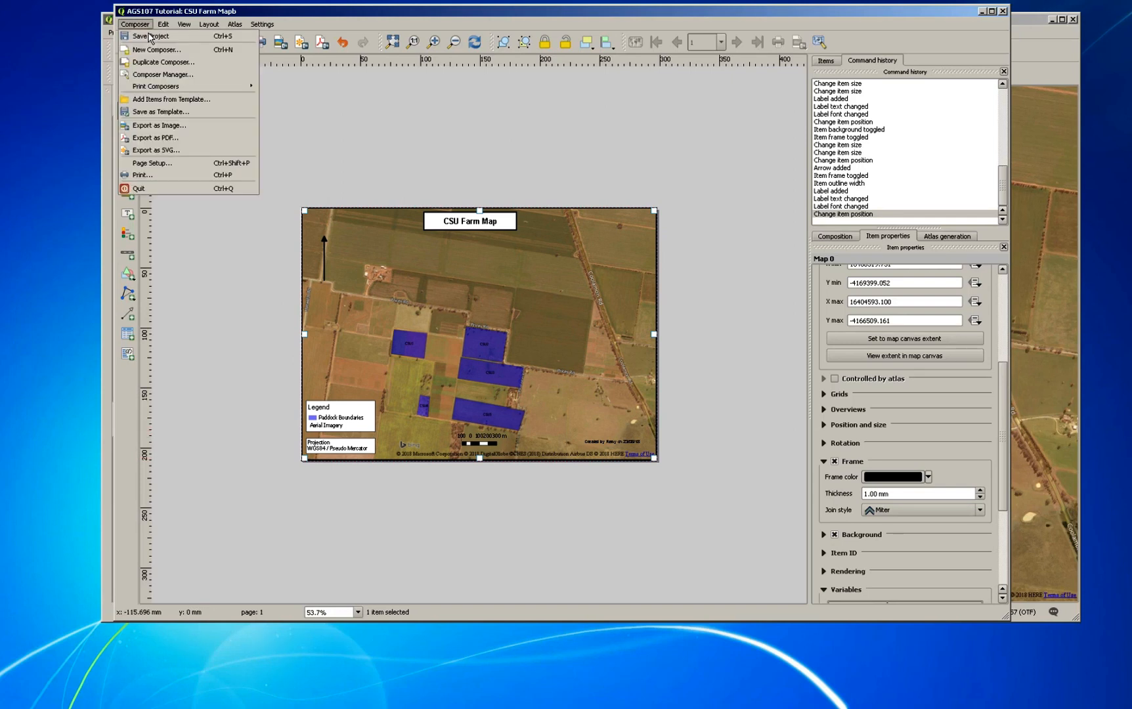
left_click(169, 129)
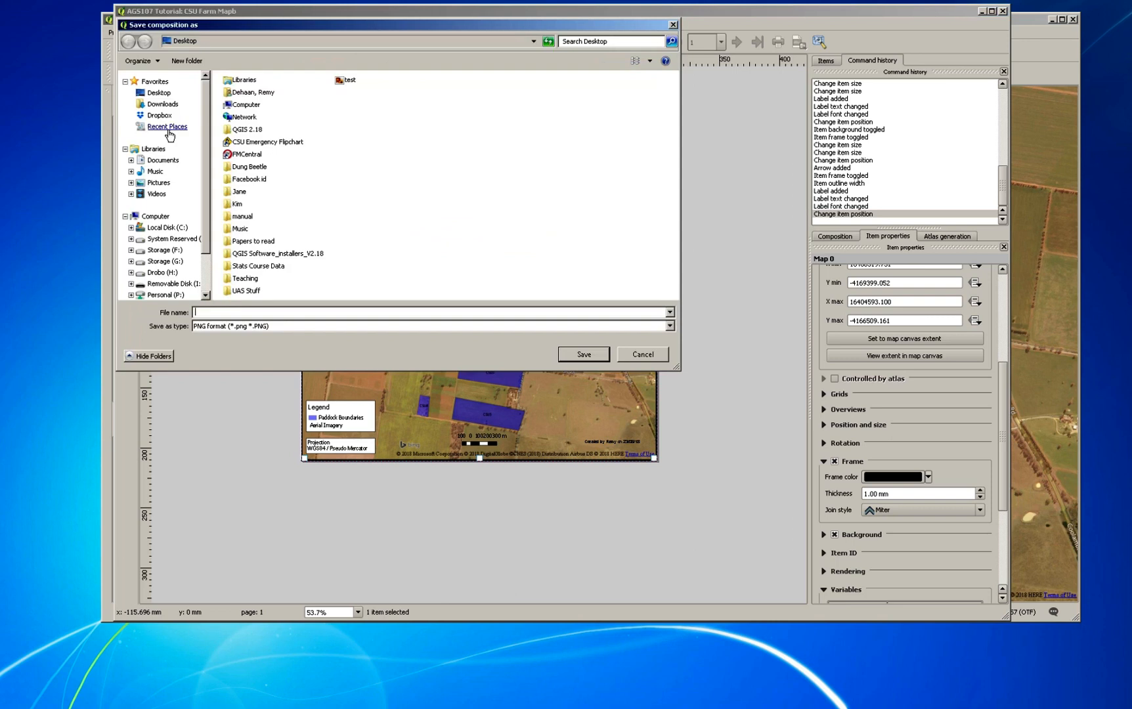
left_click(669, 326)
left_click(678, 338)
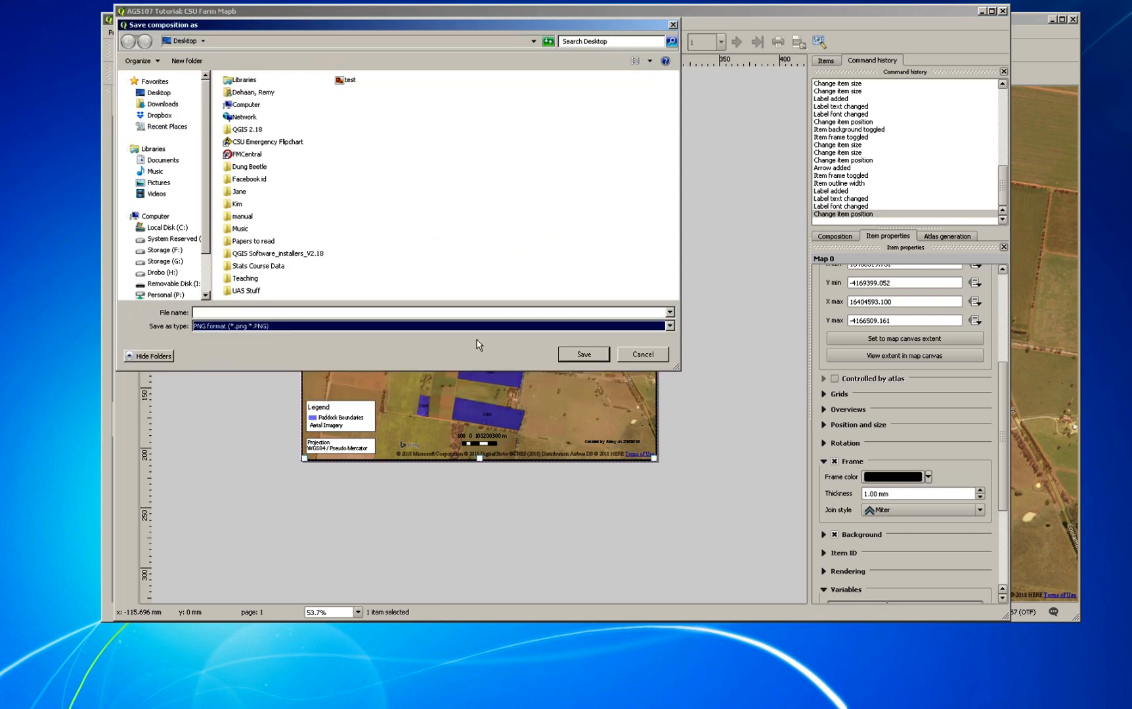